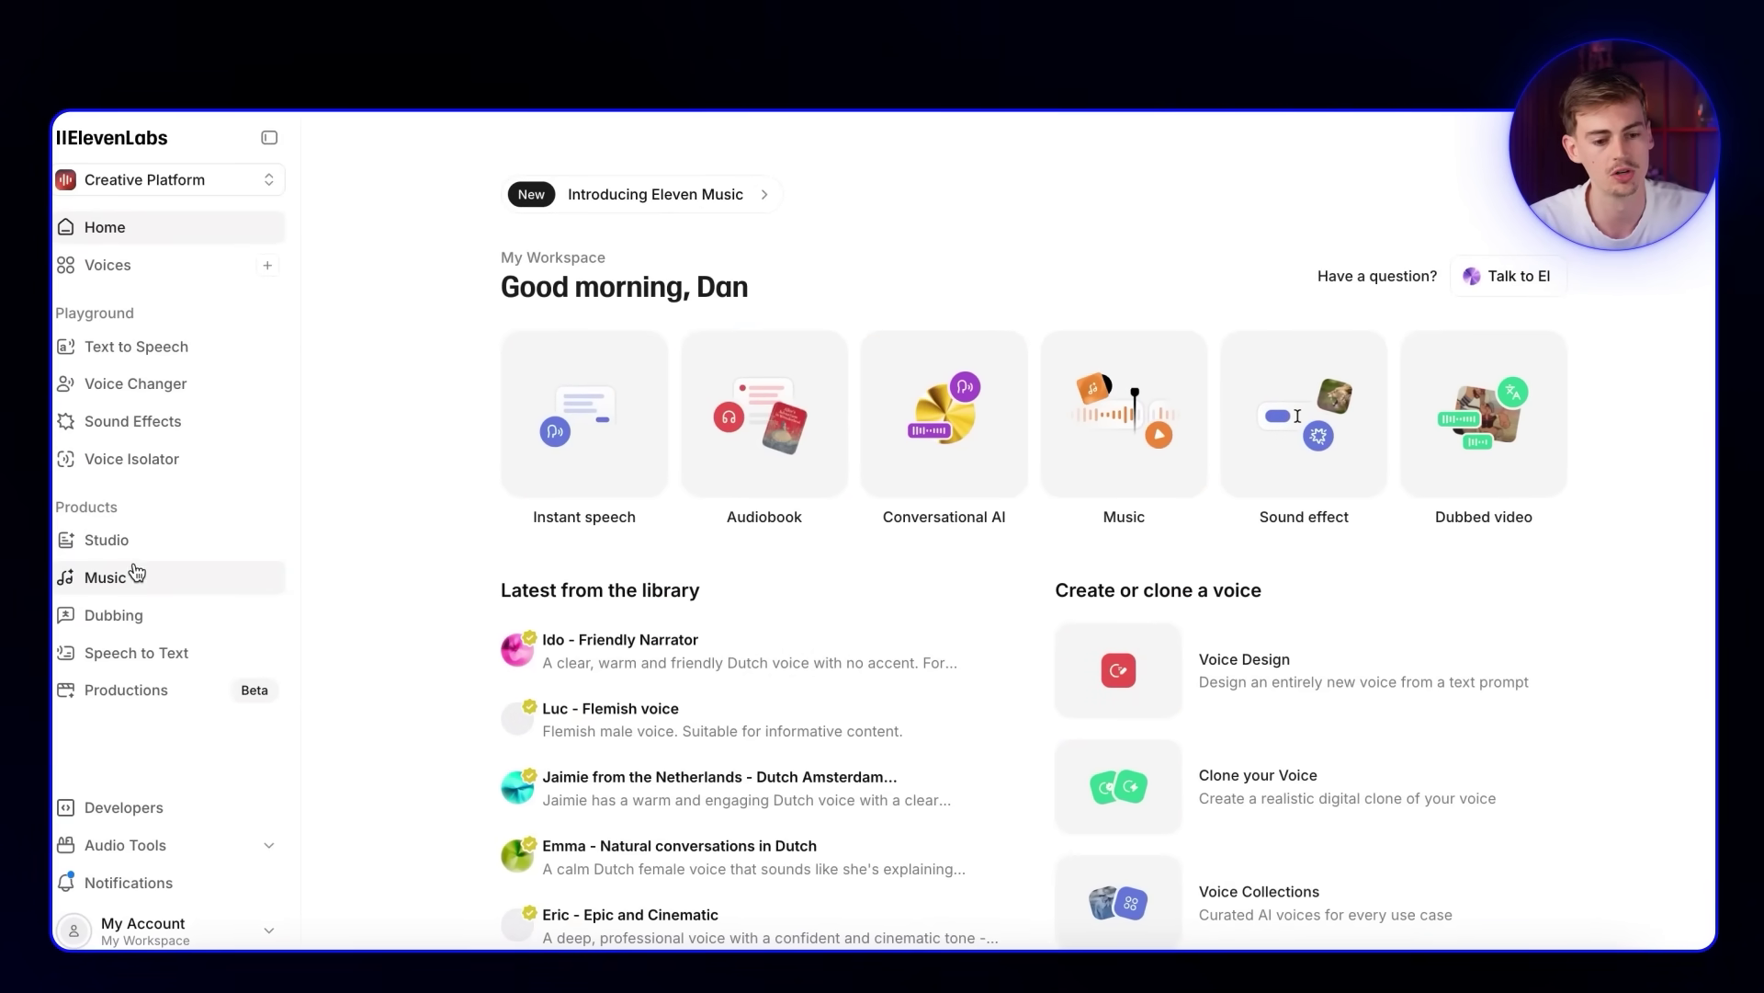
- Go to the Sound Effects page and place the cursor in the 'Describe a sound...' prompt box
{"action": "left_click", "coordinate": [129, 421]}
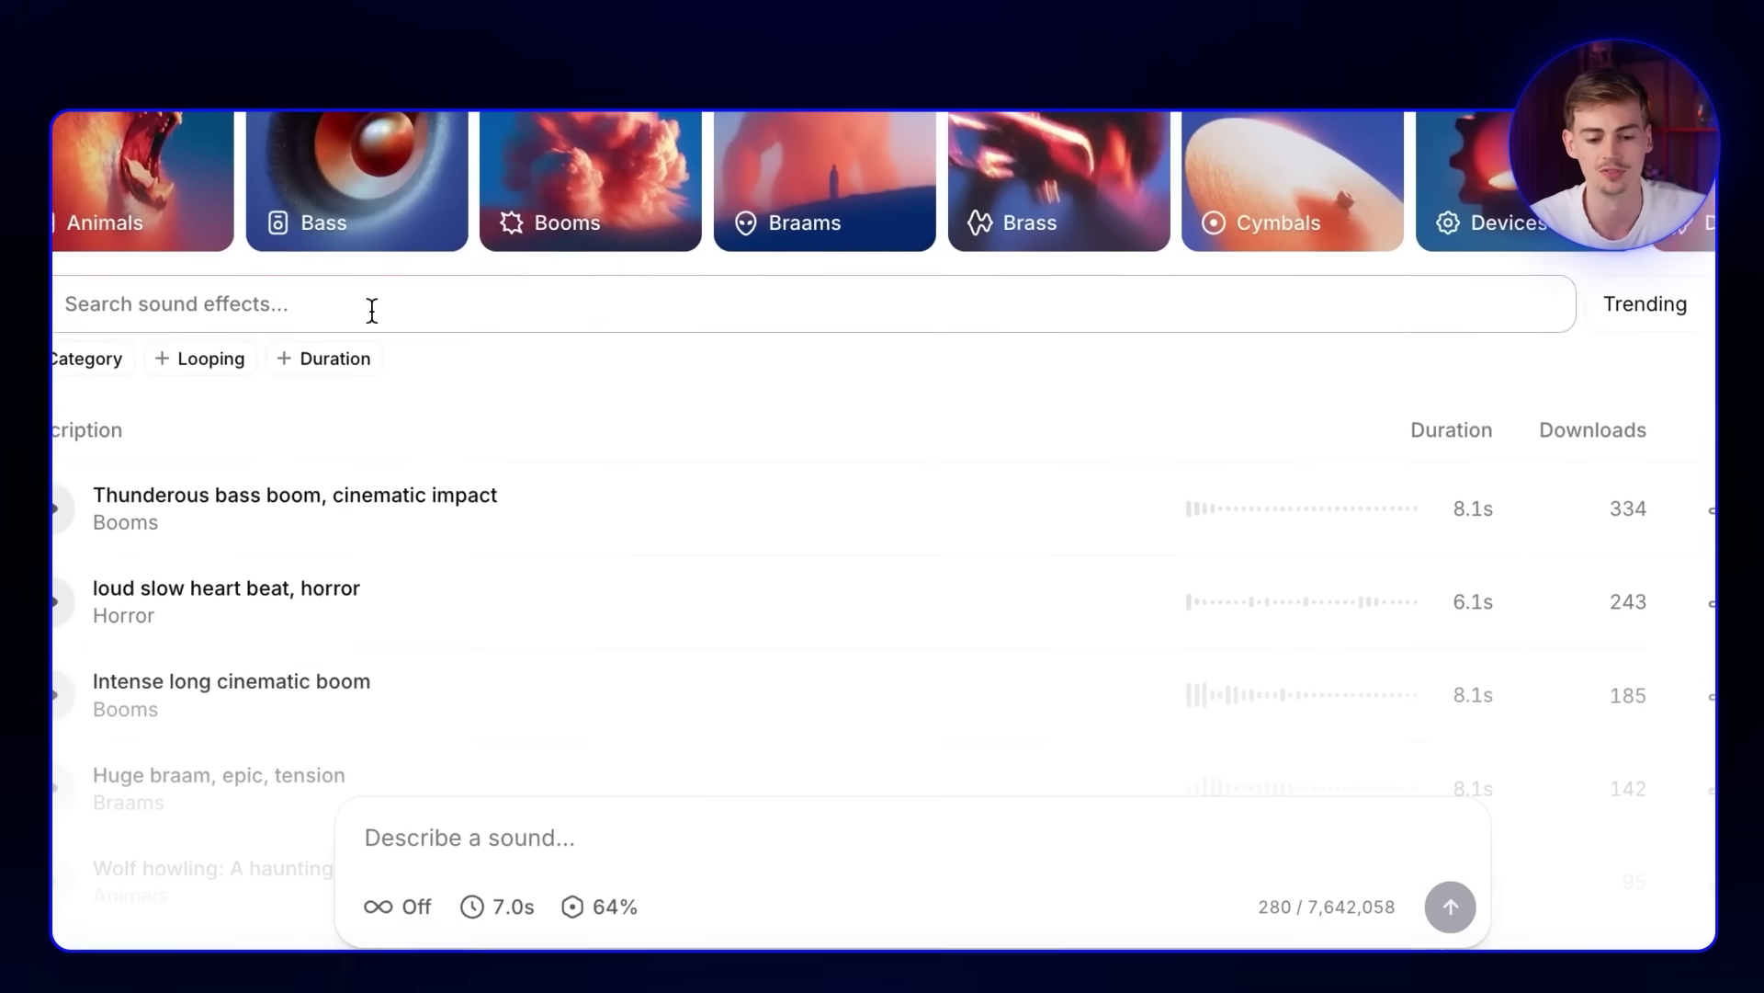
{"action": "left_click", "coordinate": [680, 836]}
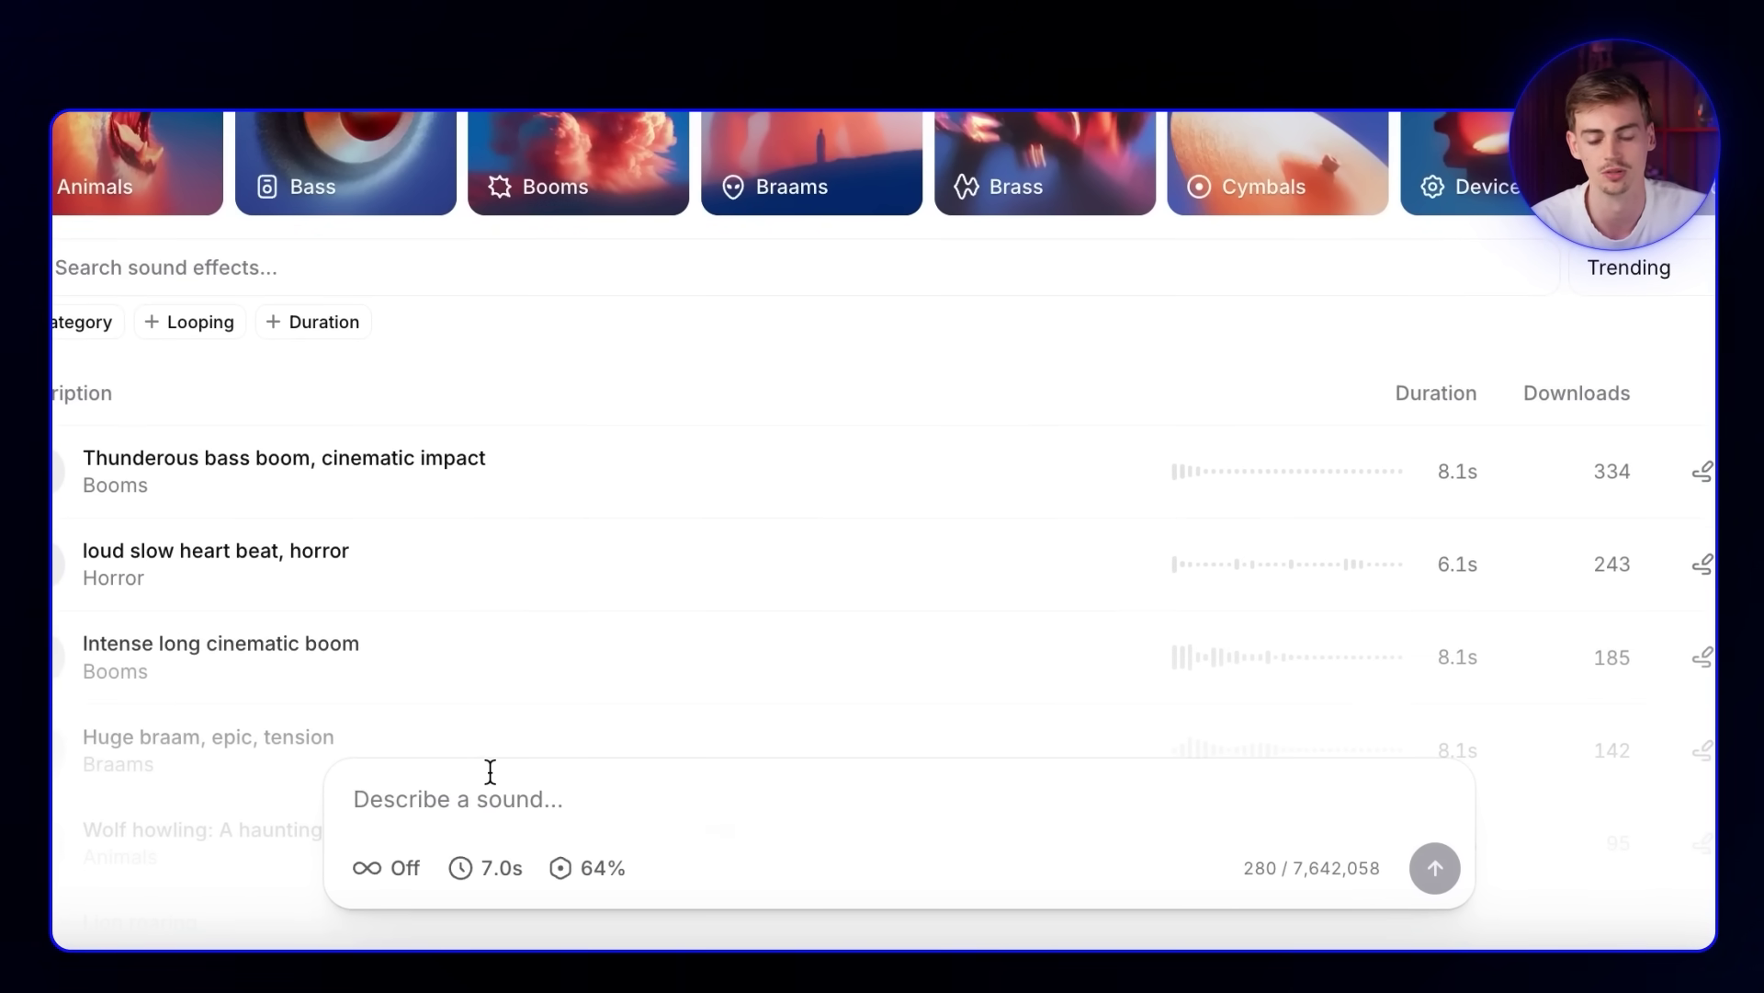
{"action": "left_click", "coordinate": [1347, 965]}
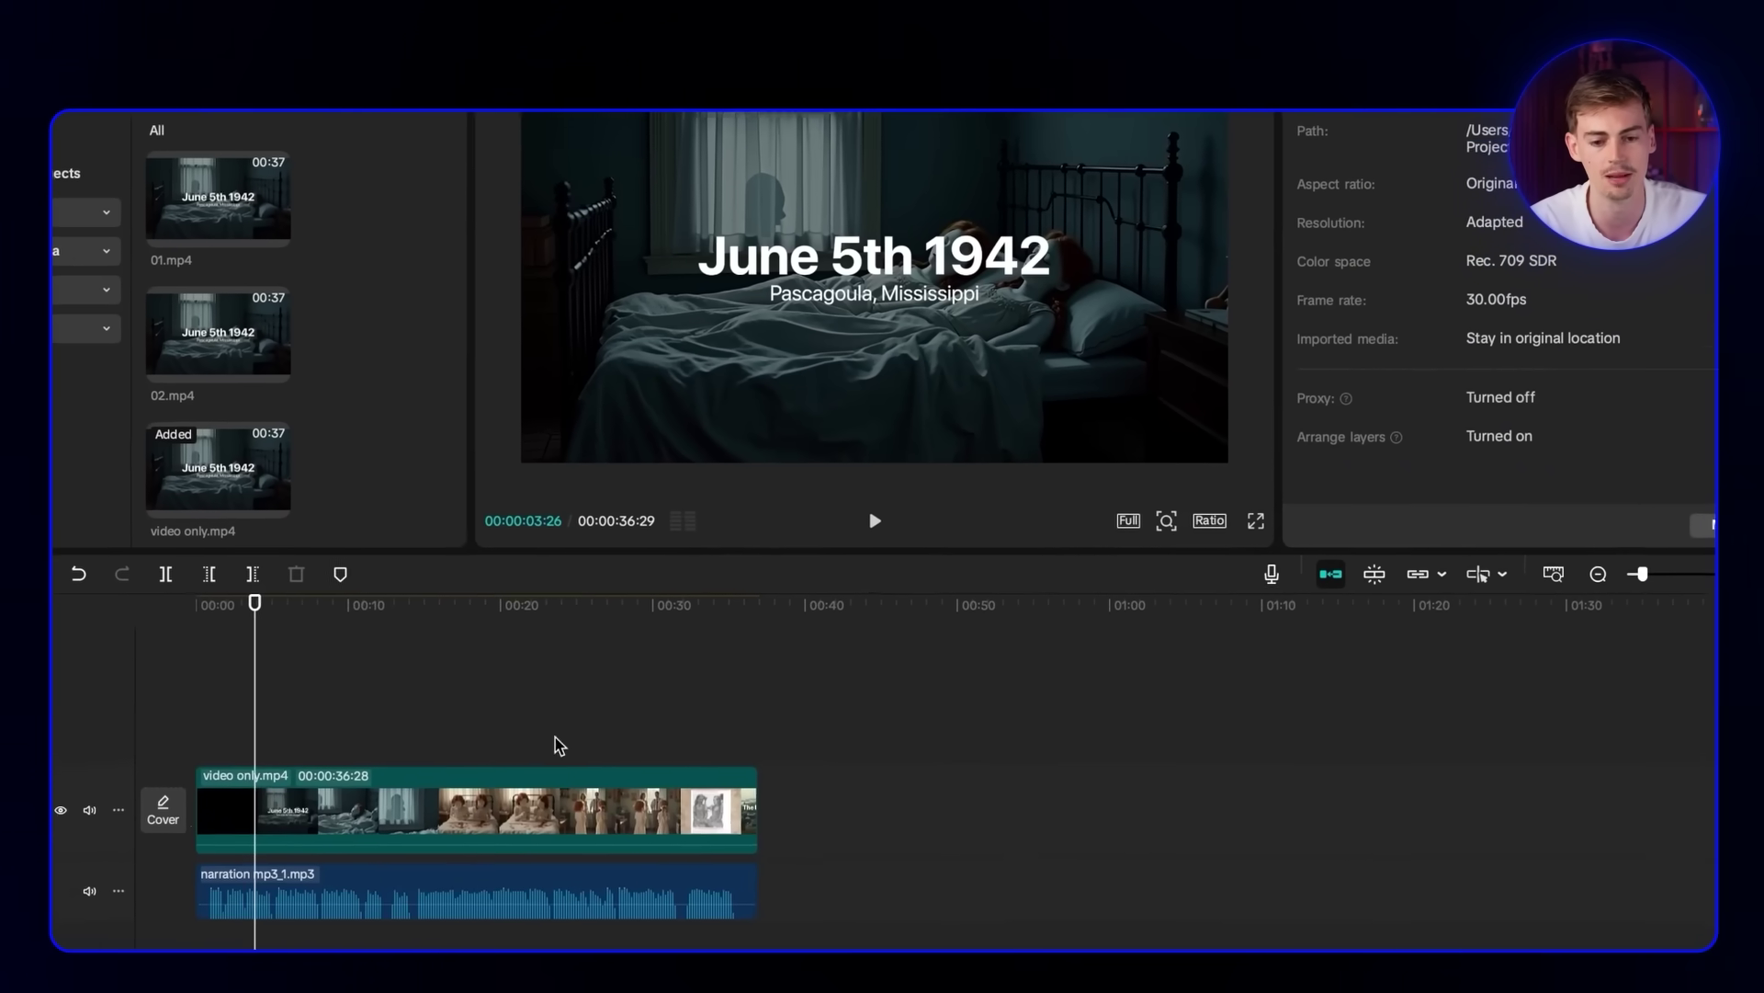
{"action": "left_click_drag", "start_coordinate": [303, 634], "coordinate": [246, 610]}
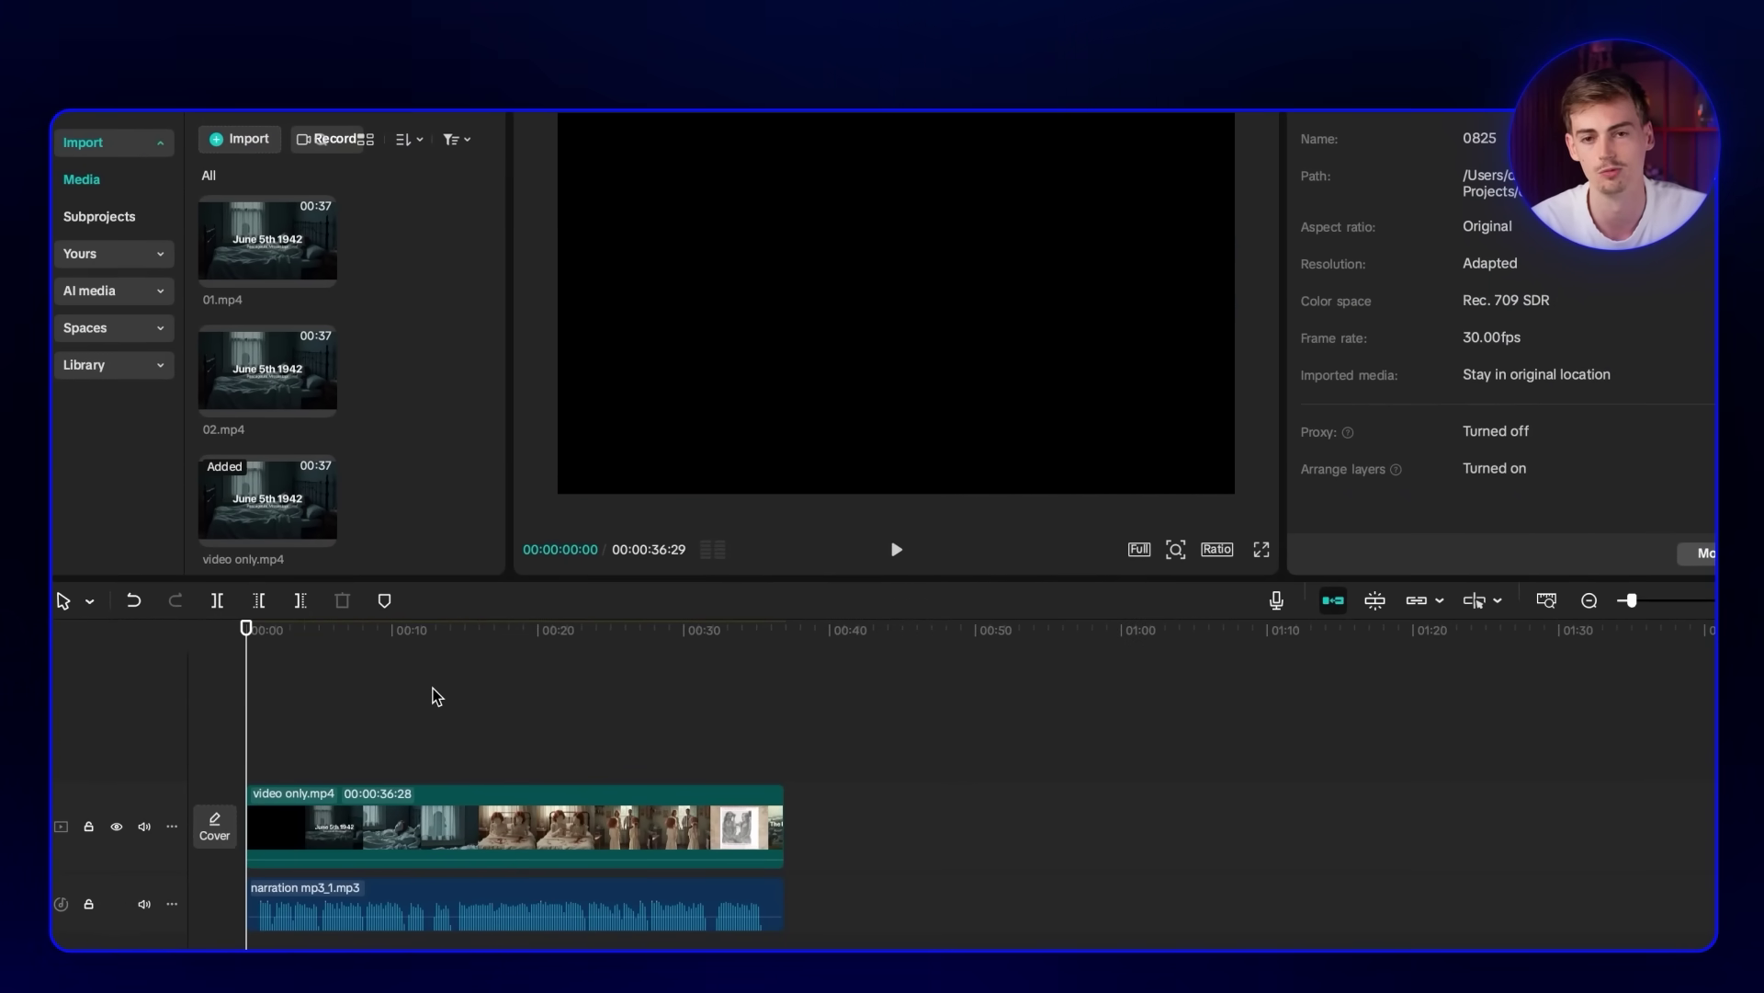
{"action": "left_click", "coordinate": [896, 707]}
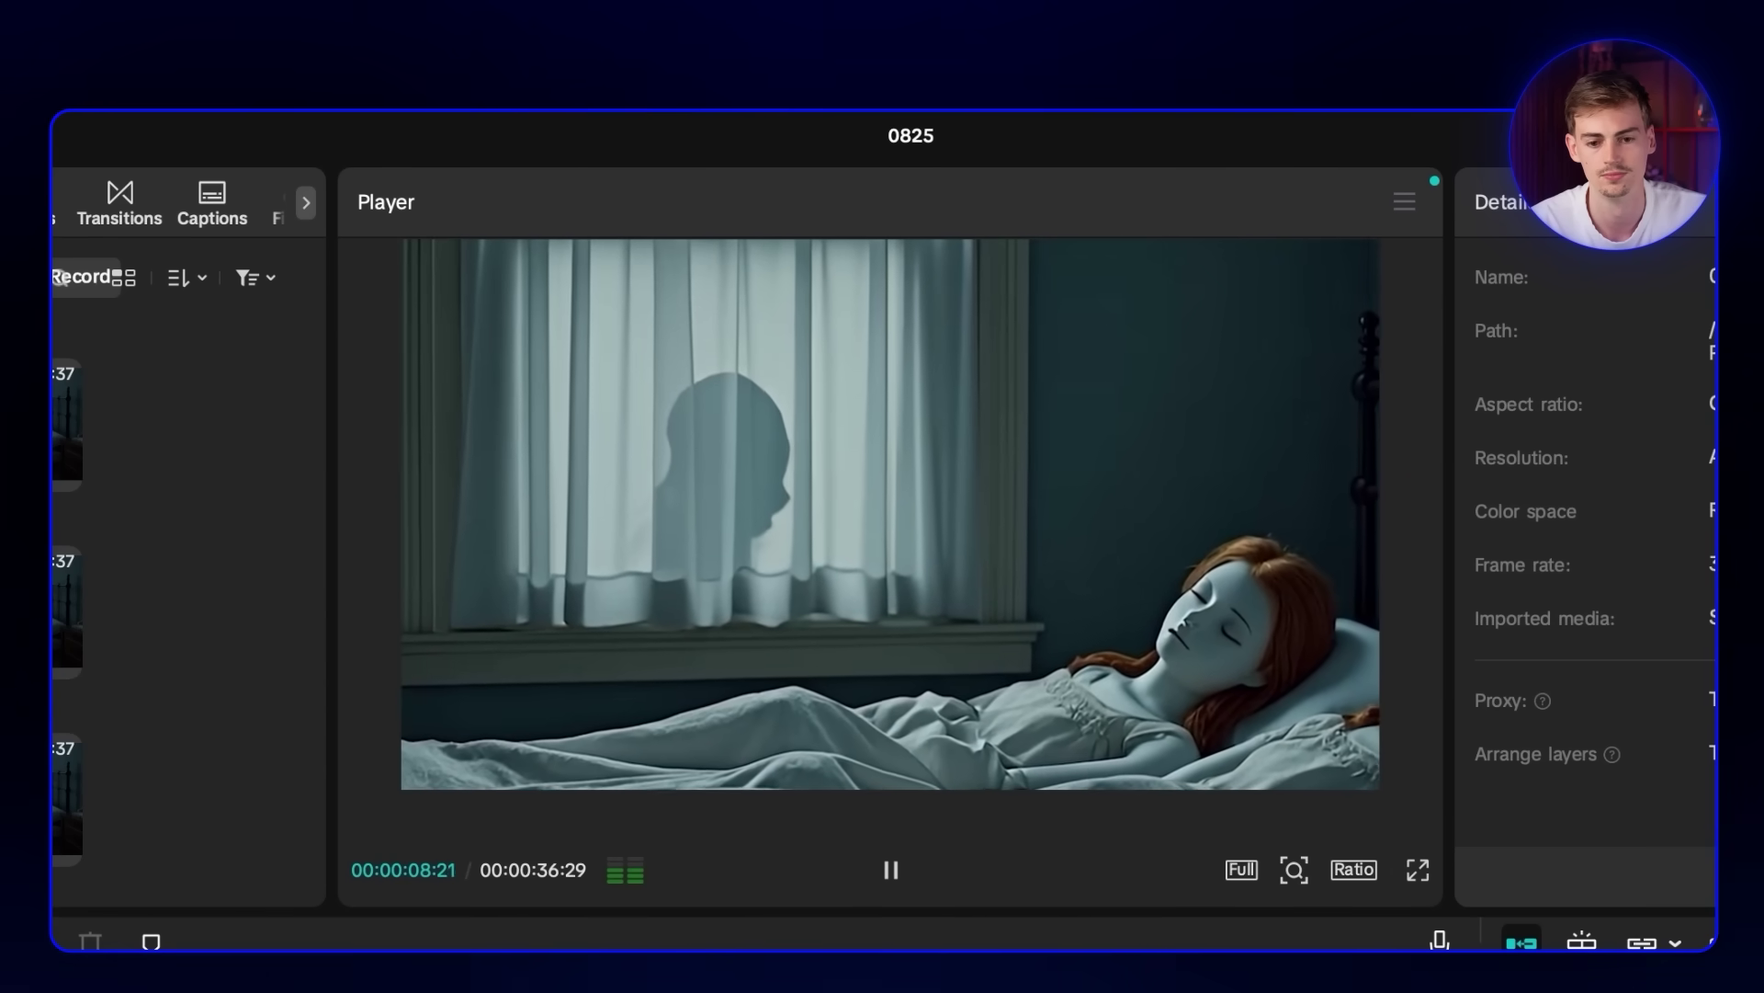
{"action": "left_click", "coordinate": [891, 871]}
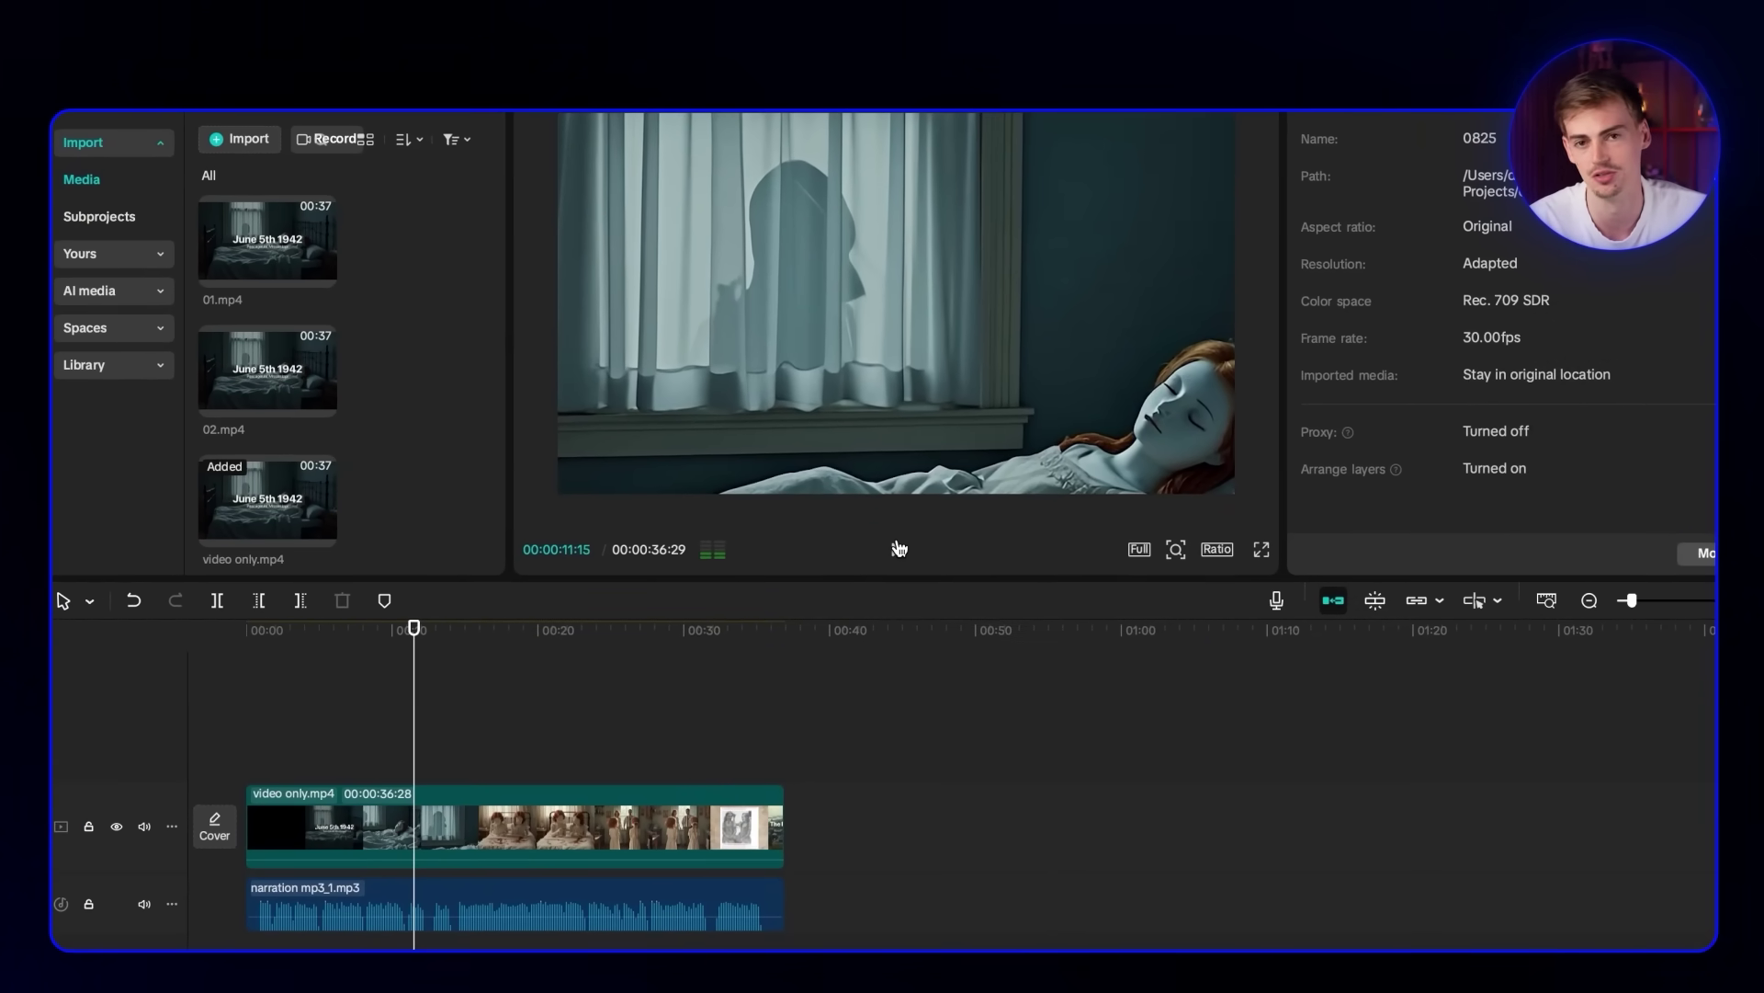
{"action": "left_click", "coordinate": [282, 634]}
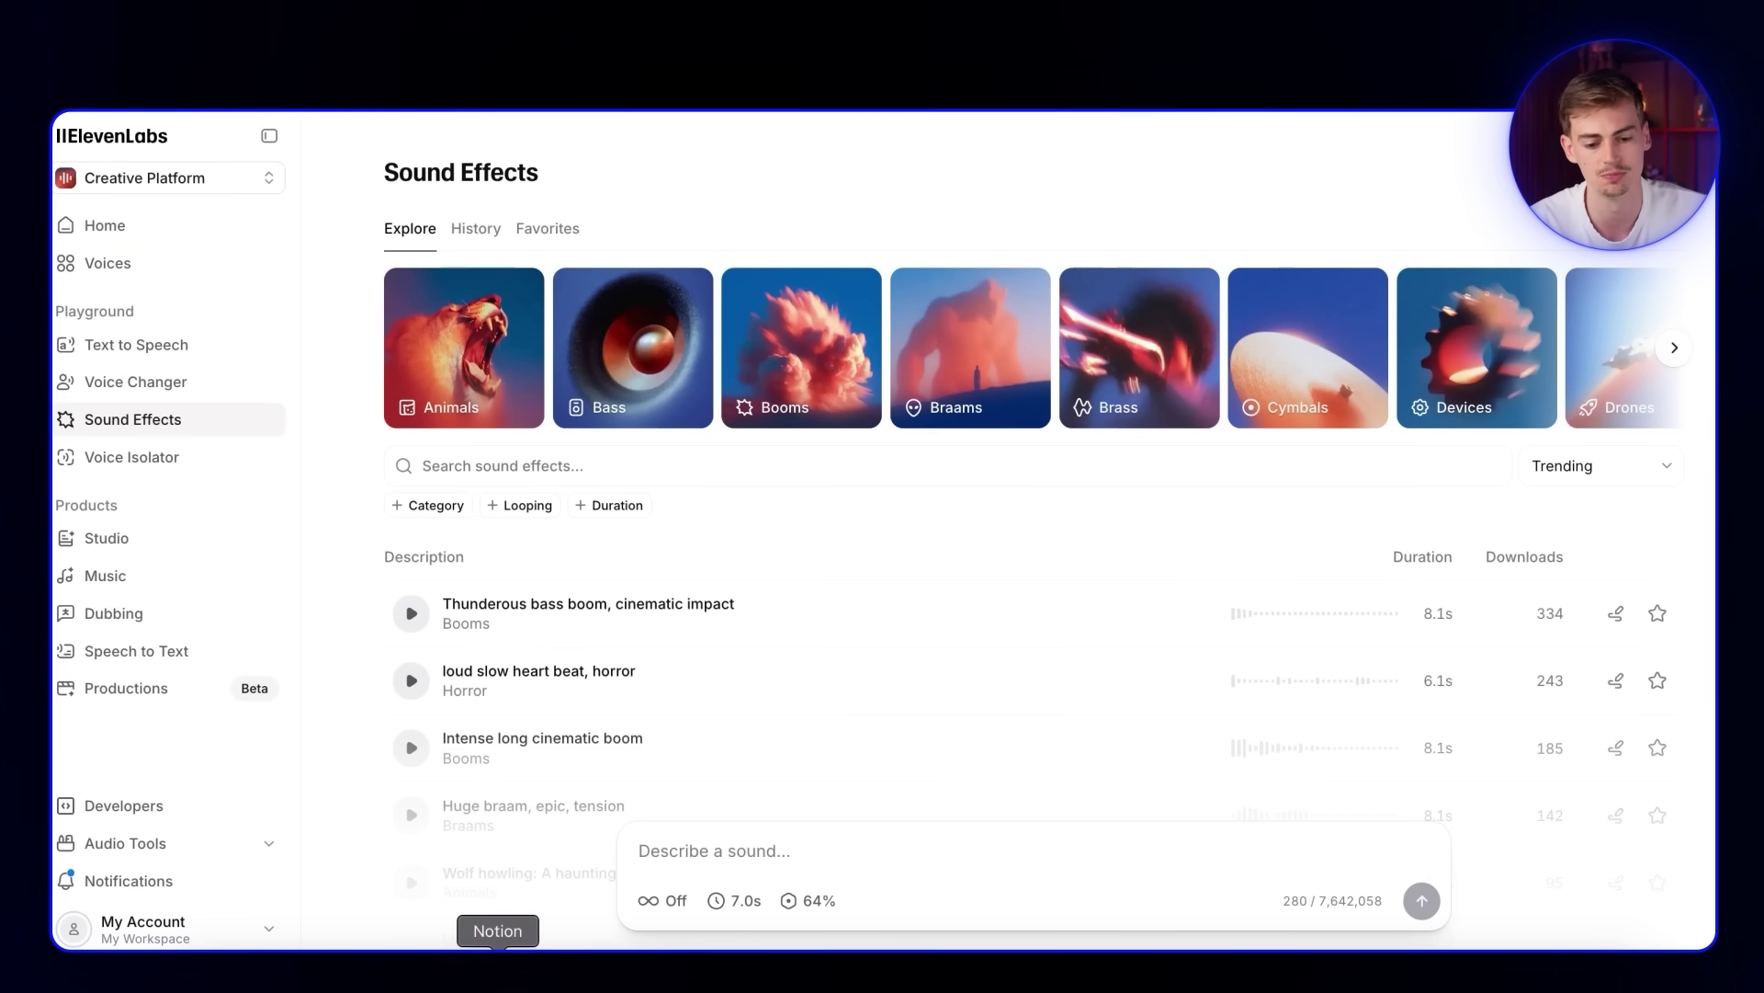
- Check CapCut around 1 second, then generate 'impact hit with reverb' at 7.0 s and 64% influence
{"action": "left_click", "coordinate": [1358, 946]}
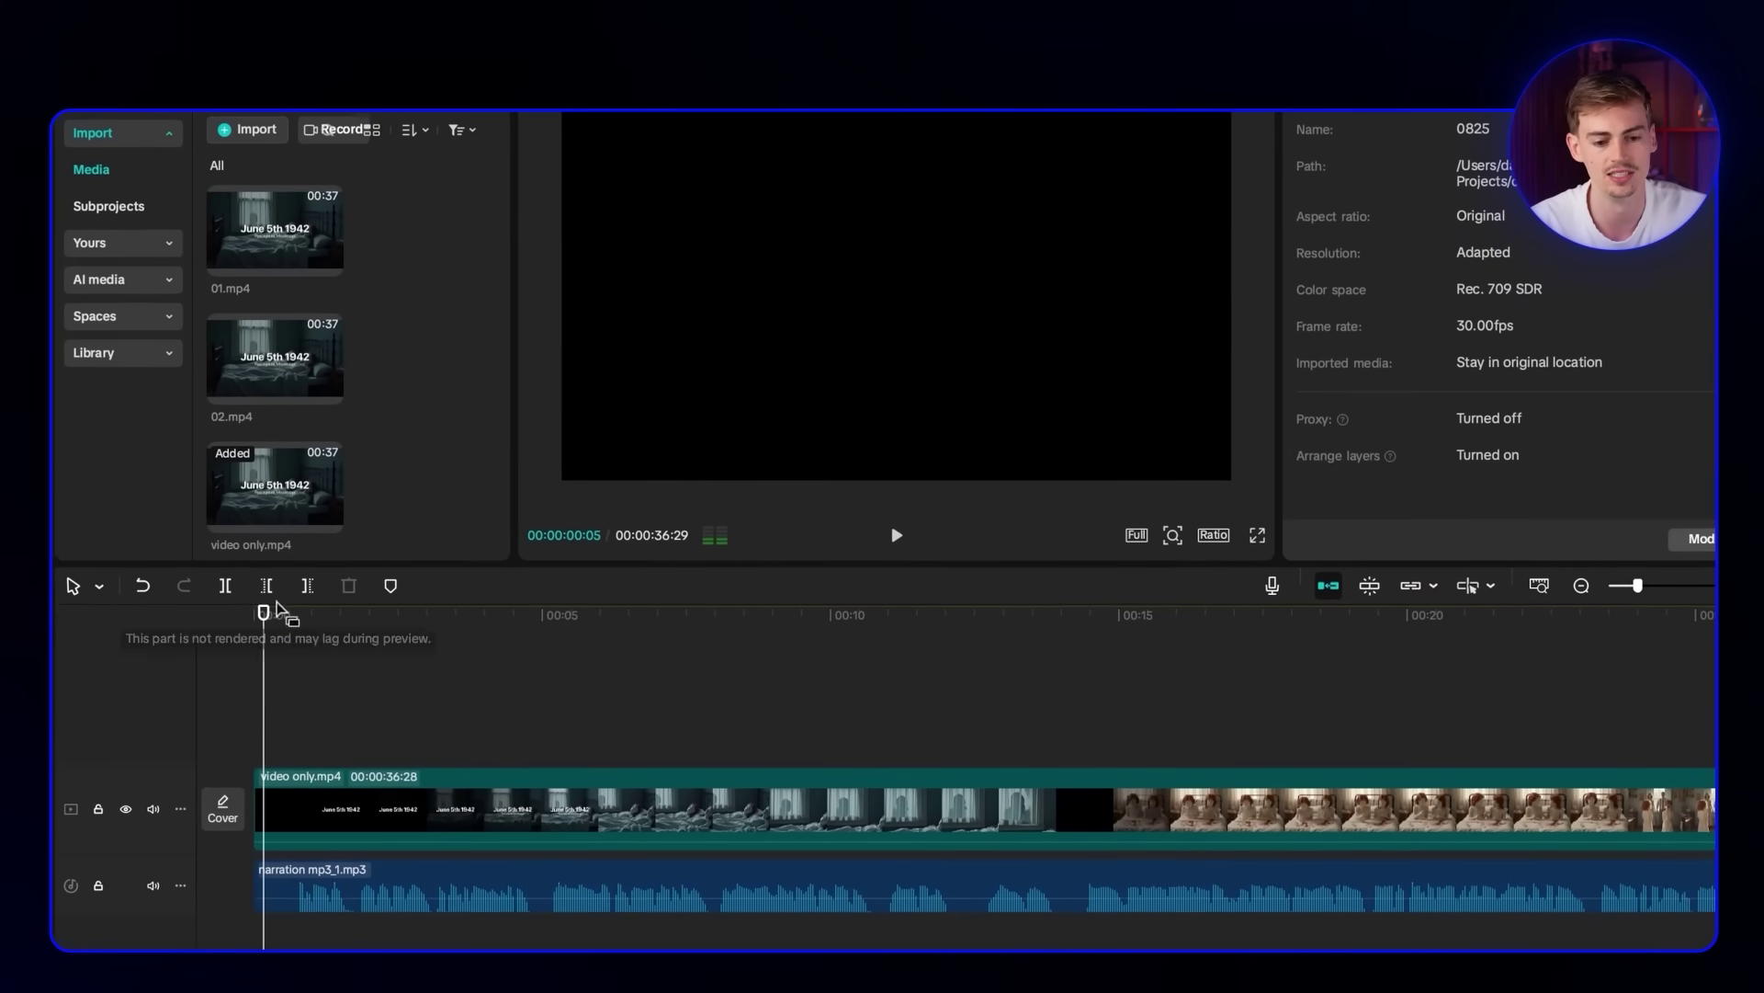
{"action": "left_click_drag", "start_coordinate": [279, 609], "coordinate": [322, 619]}
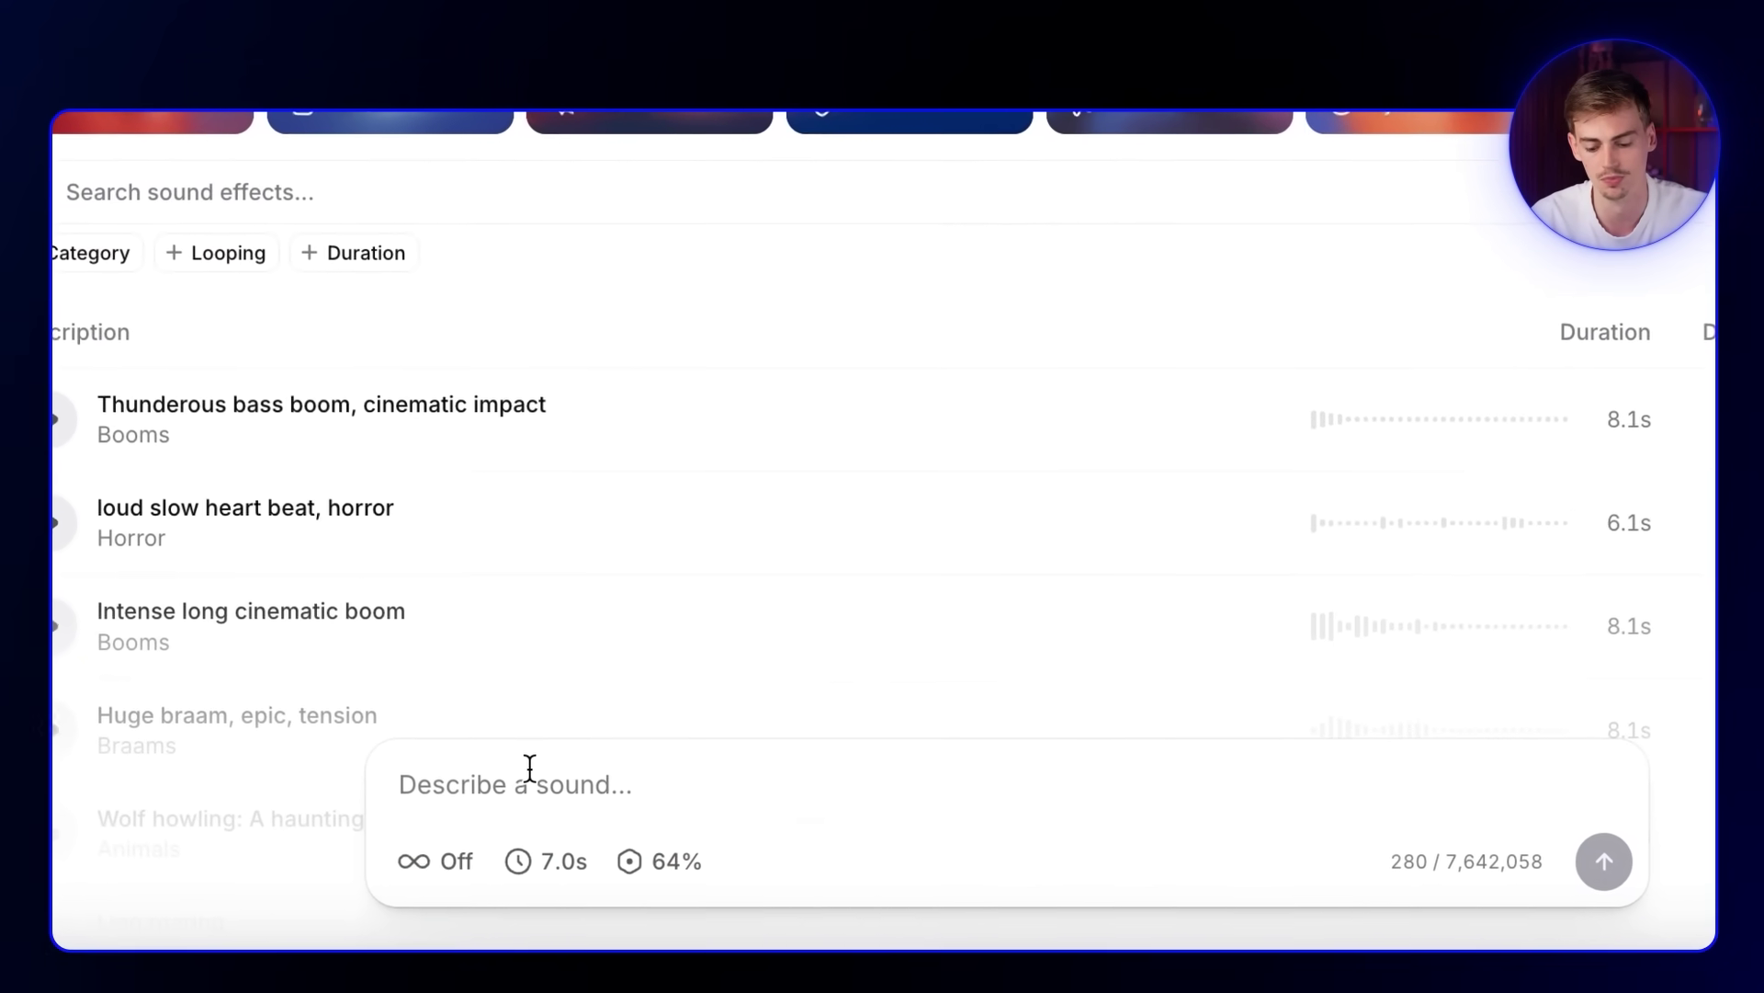
{"action": "type", "text": "impact hit with reverb"}
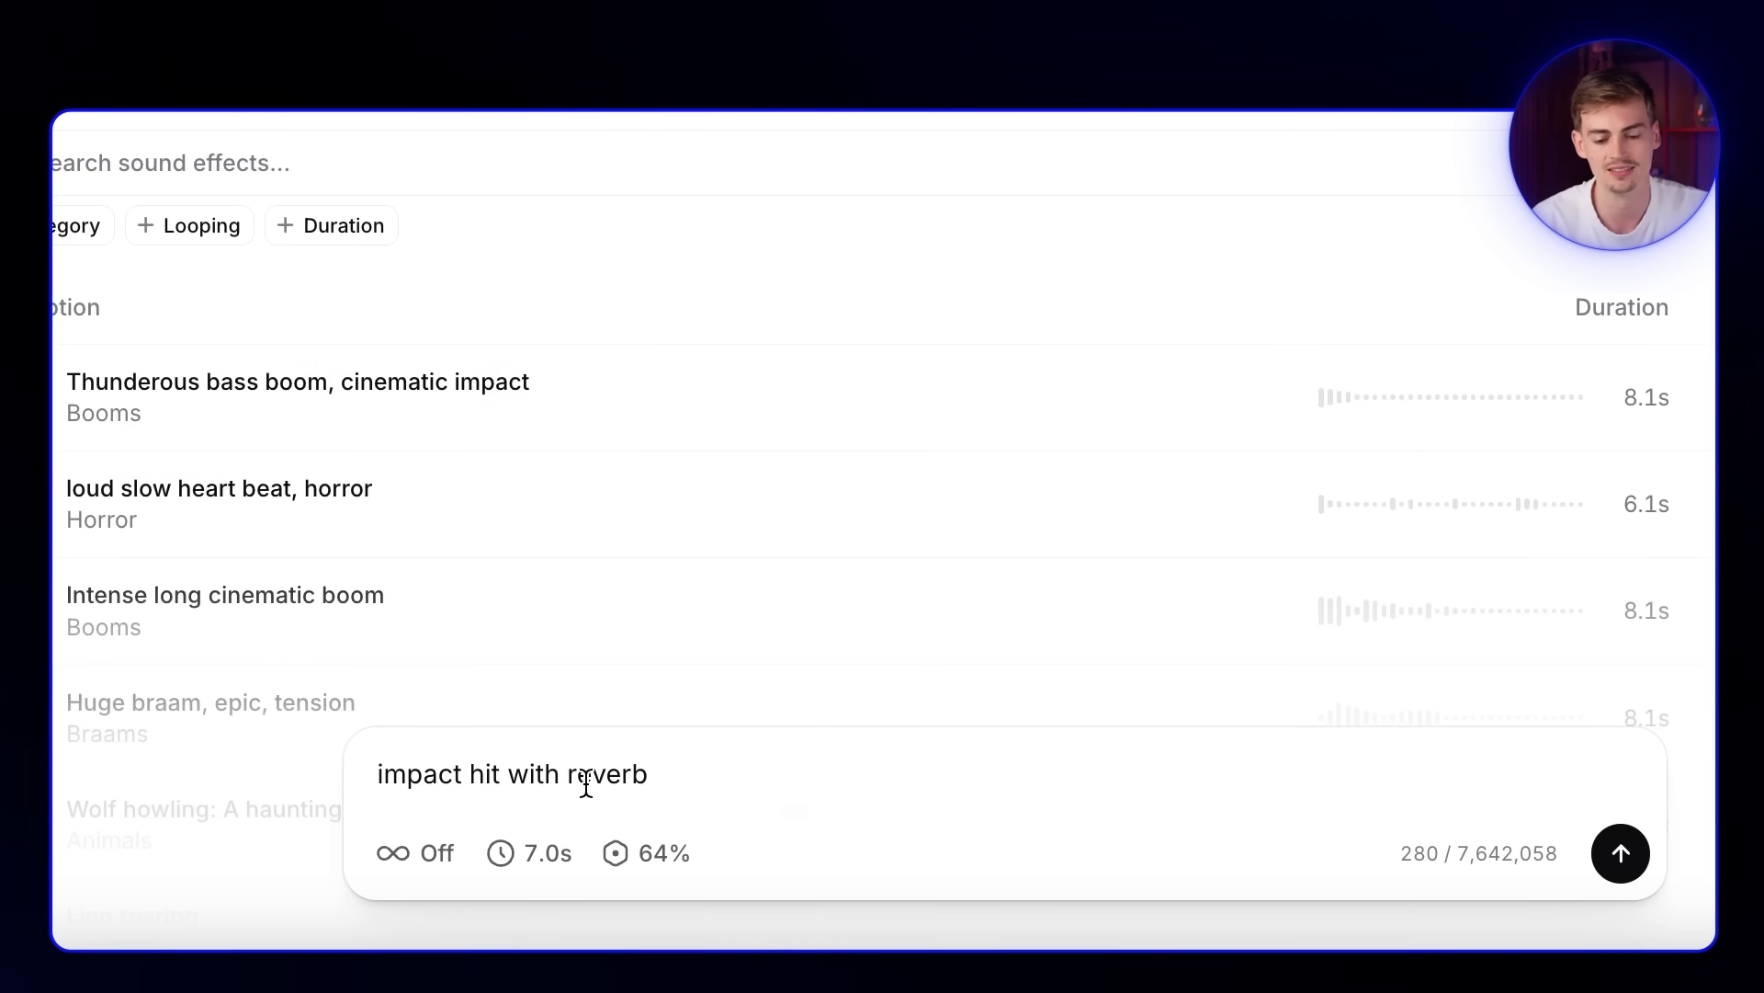
{"action": "left_click", "coordinate": [512, 871]}
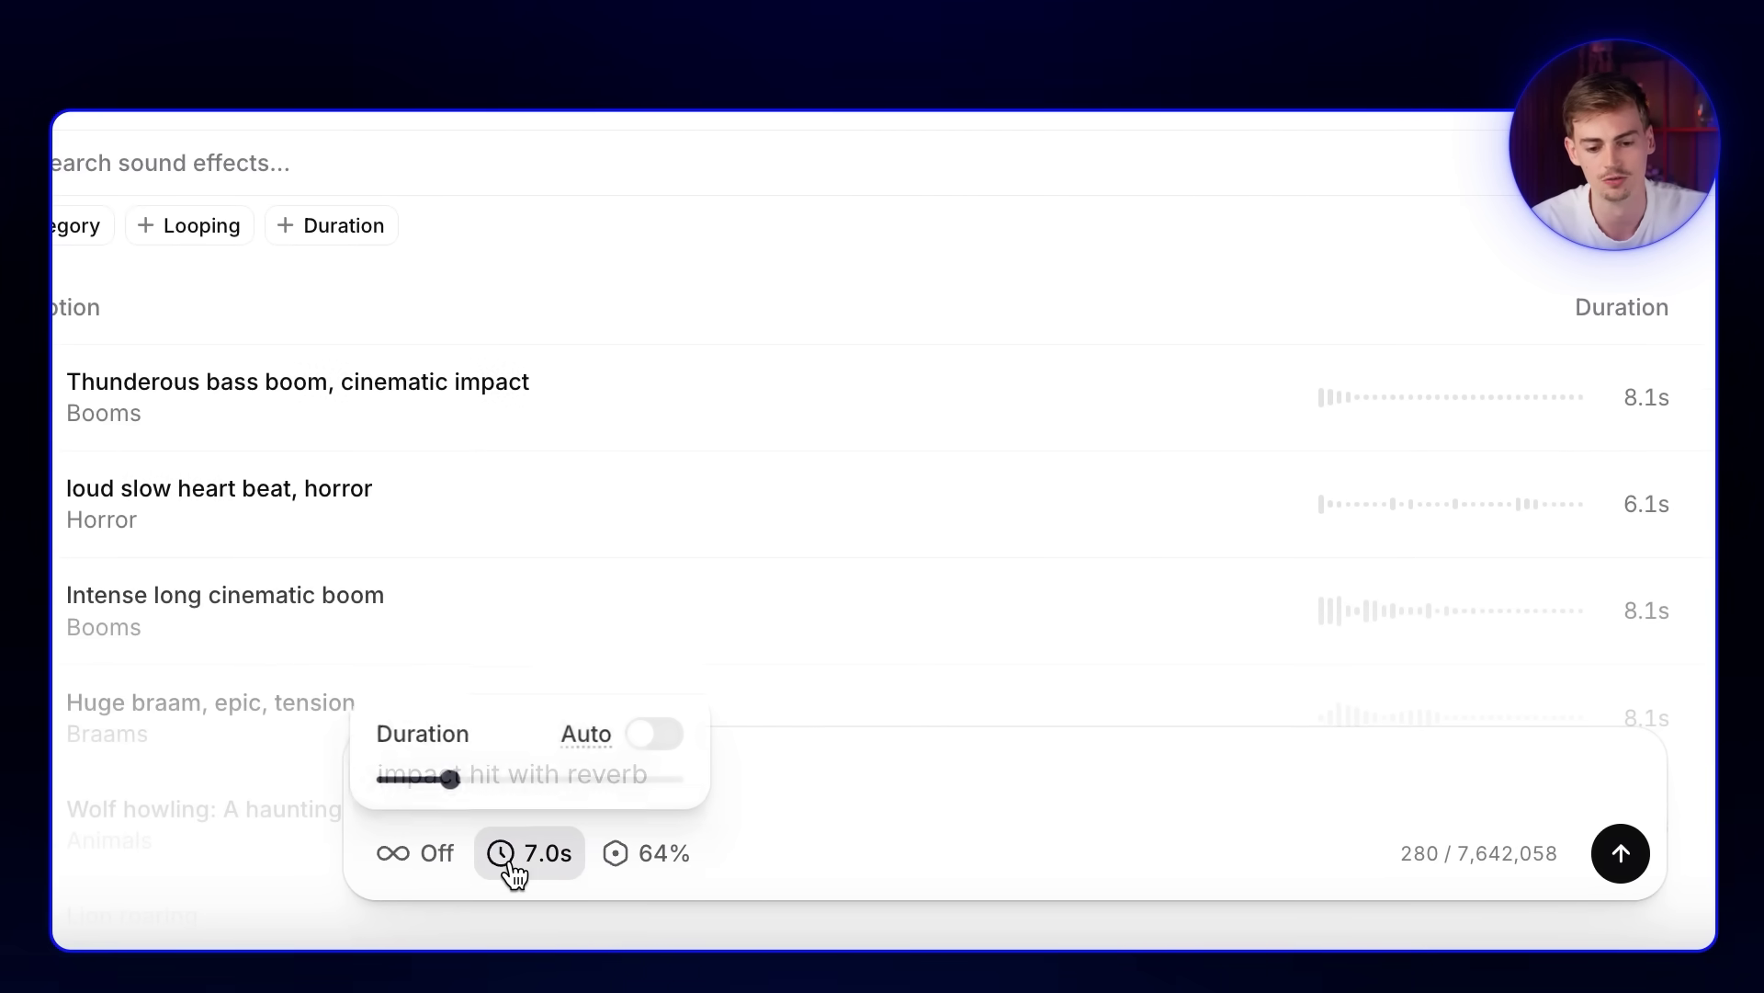
{"action": "left_click", "coordinate": [644, 857]}
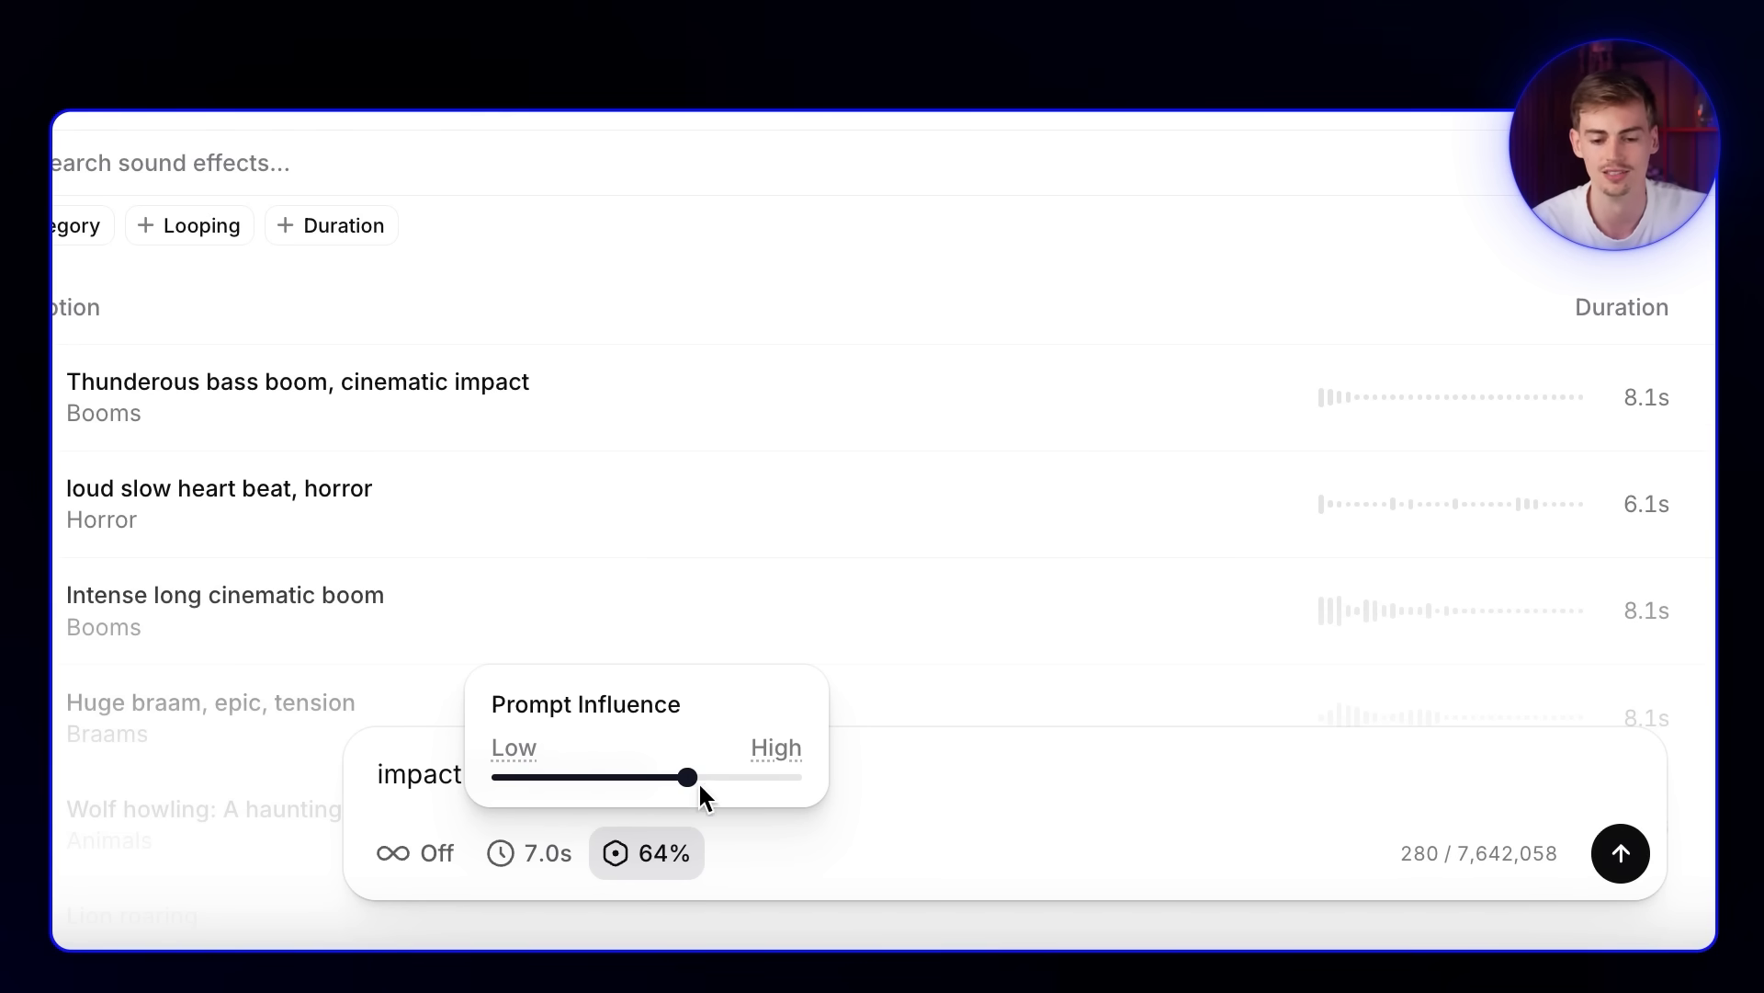
{"action": "left_click", "coordinate": [899, 732]}
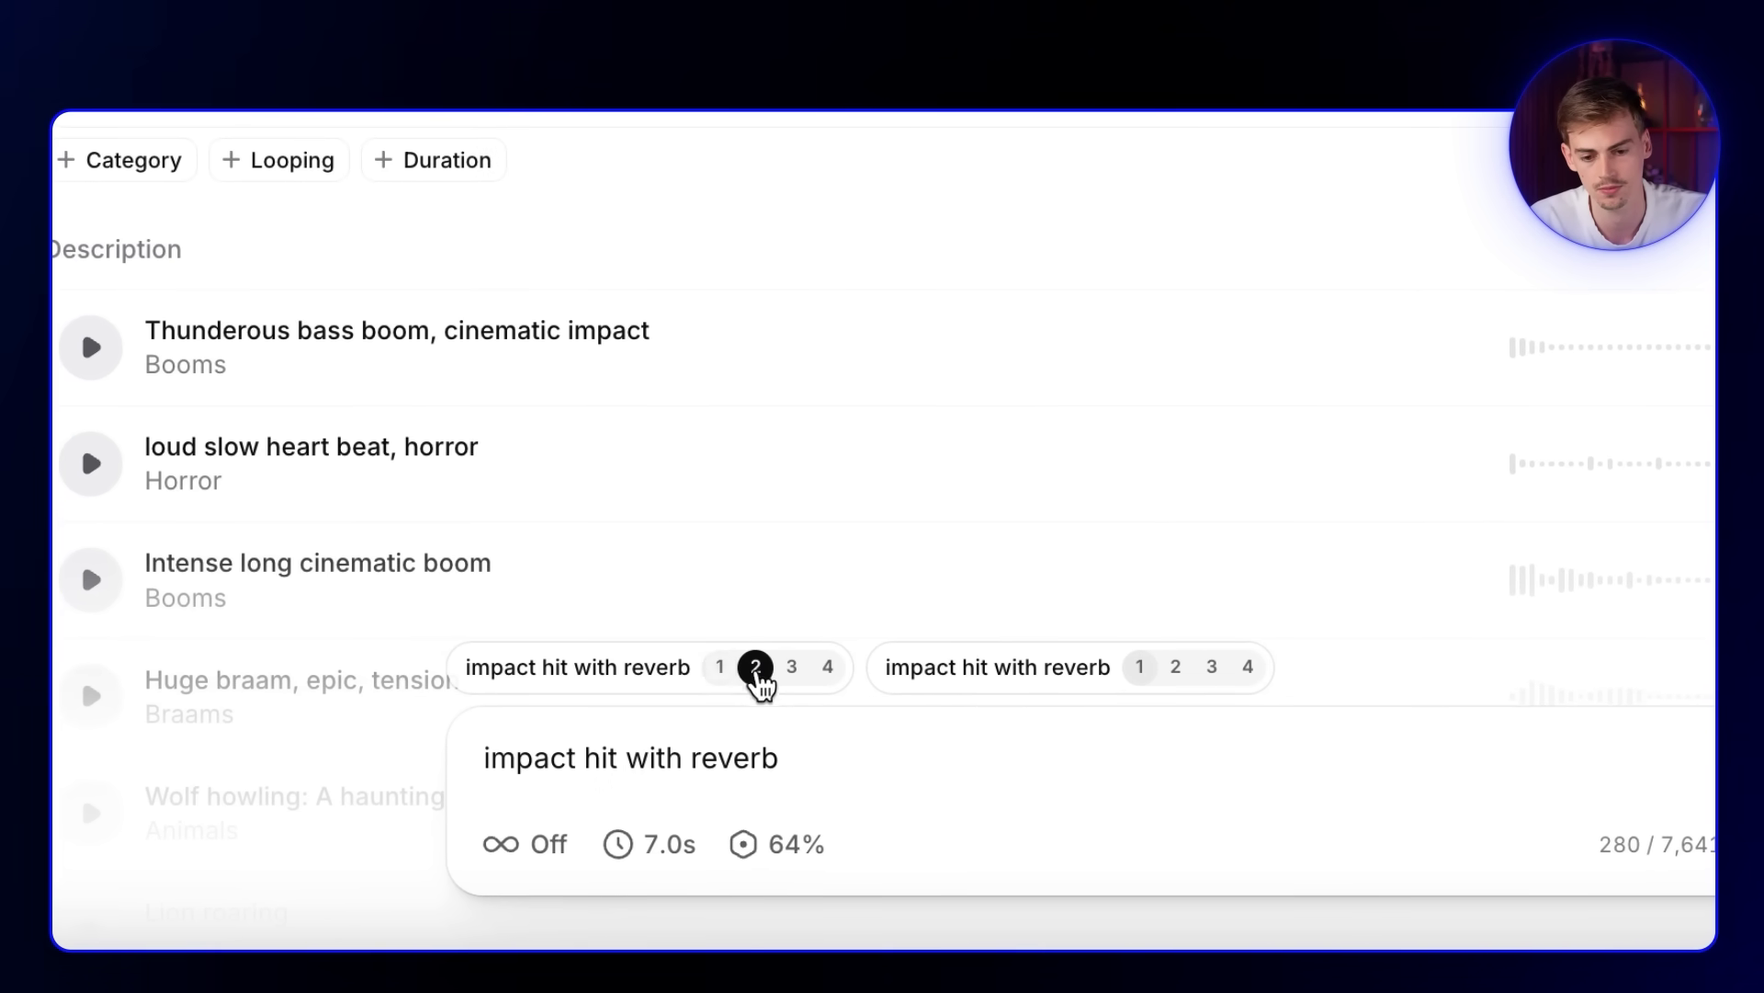
- Play another of the 'impact hit with reverb' variations
{"action": "left_click", "coordinate": [788, 678]}
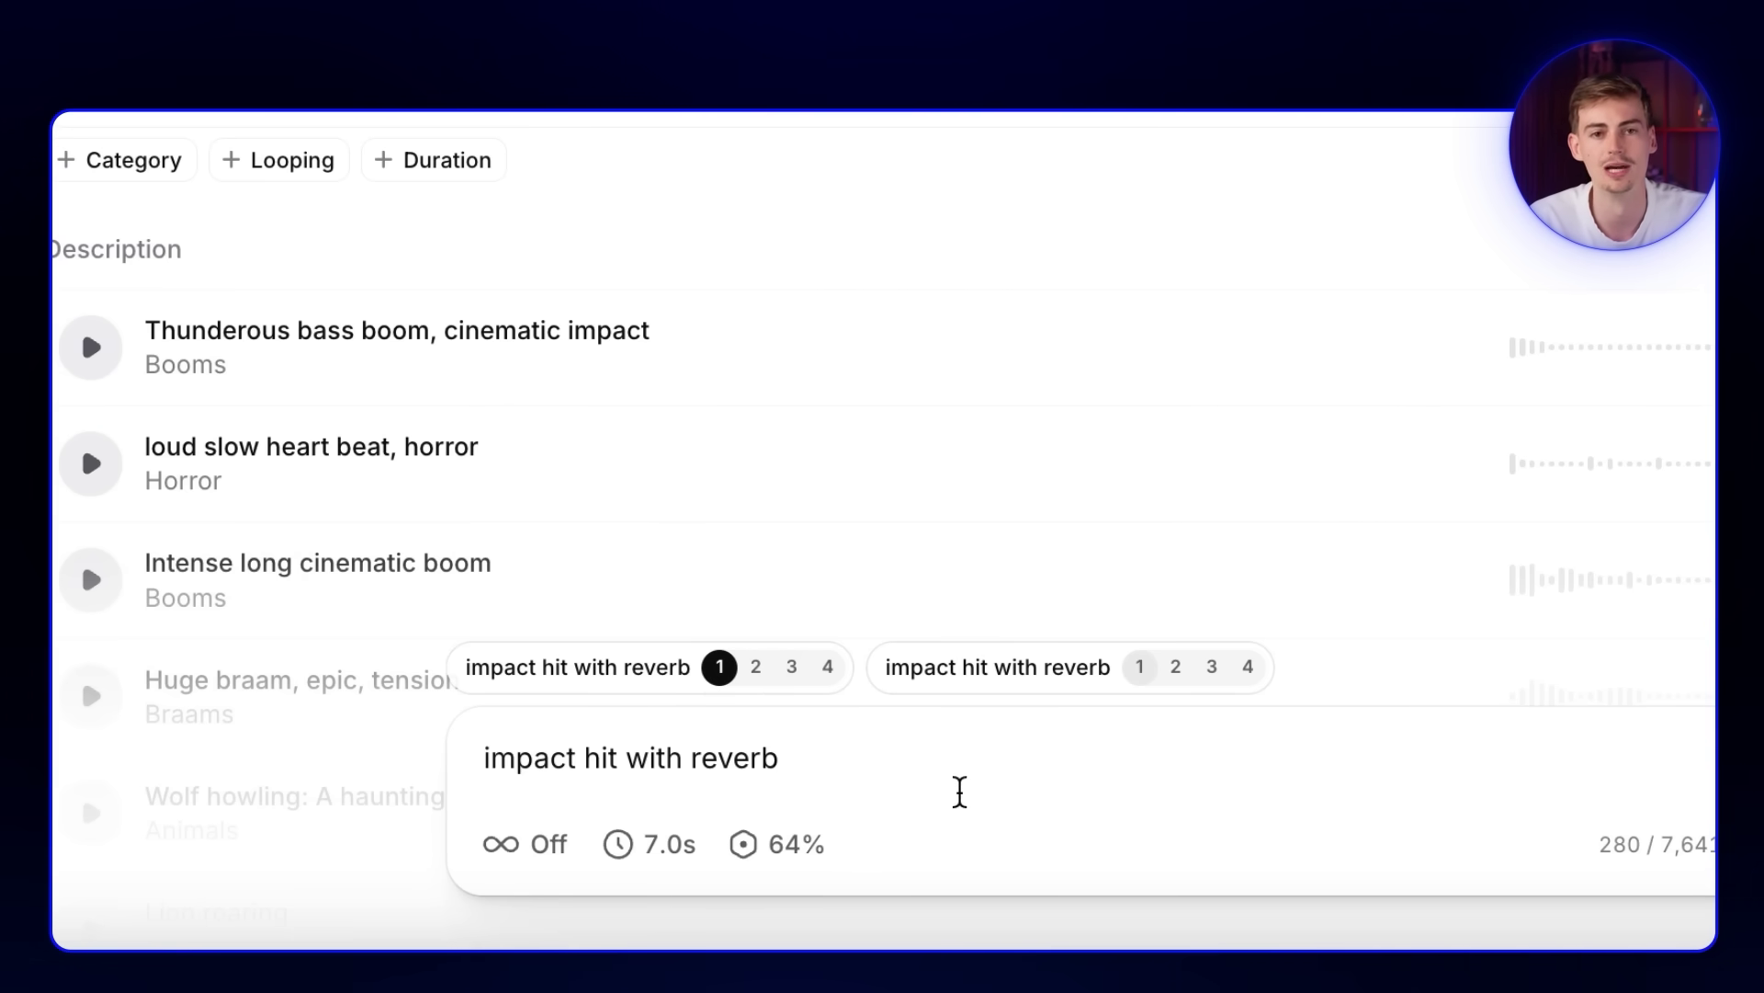
- Download impact hit variation #1 from History as a WAV 48kHz file
{"action": "left_click", "coordinate": [1512, 770]}
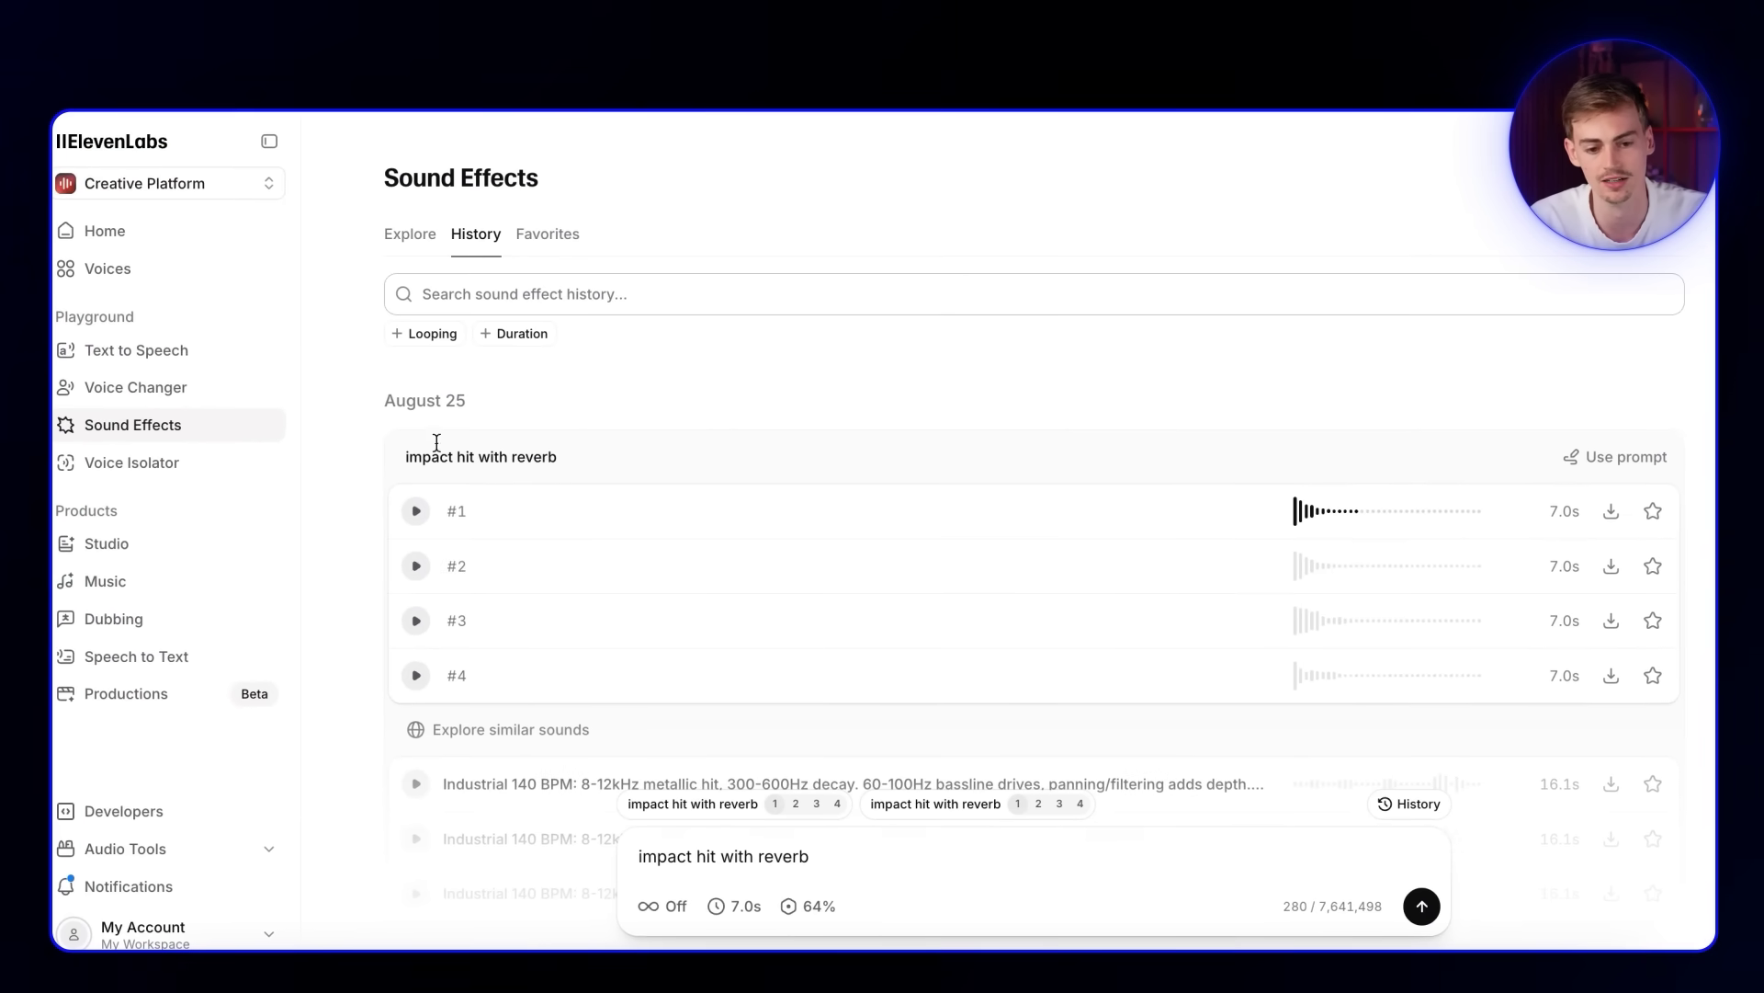
{"action": "scroll", "coordinate": [571, 575], "scroll_direction": "down", "scroll_amount": 2}
{"action": "scroll", "coordinate": [607, 525], "scroll_direction": "up", "scroll_amount": 2}
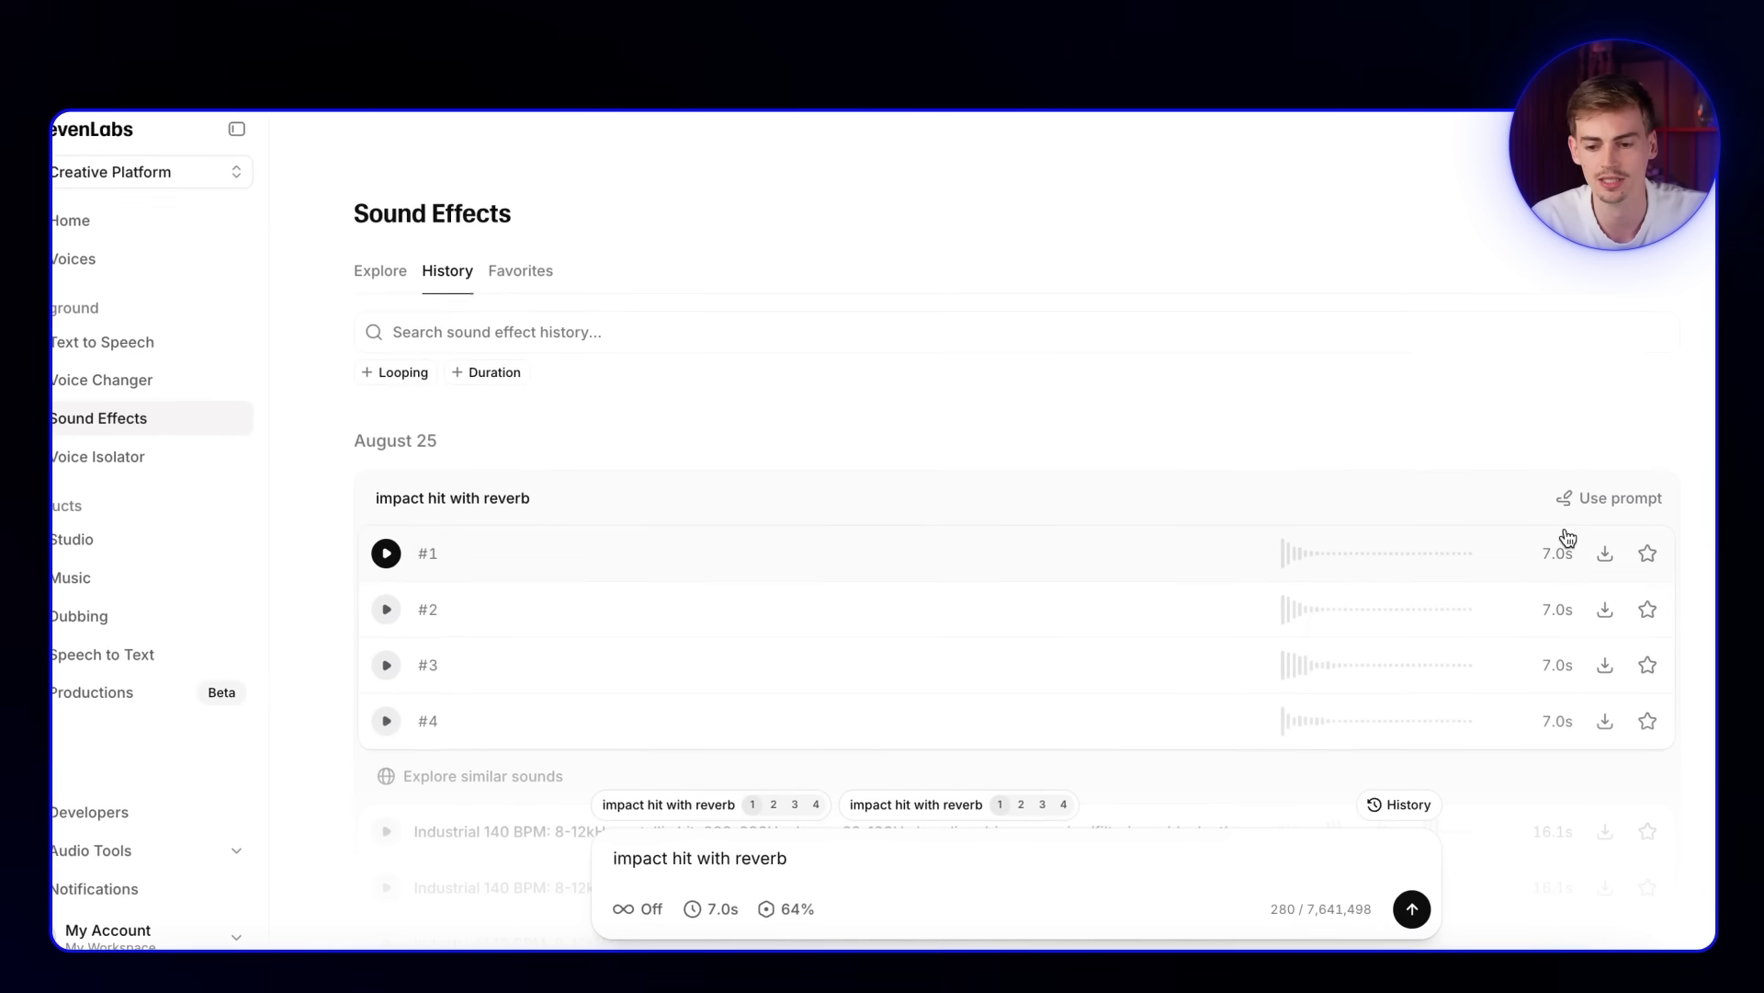
{"action": "left_click", "coordinate": [1611, 558]}
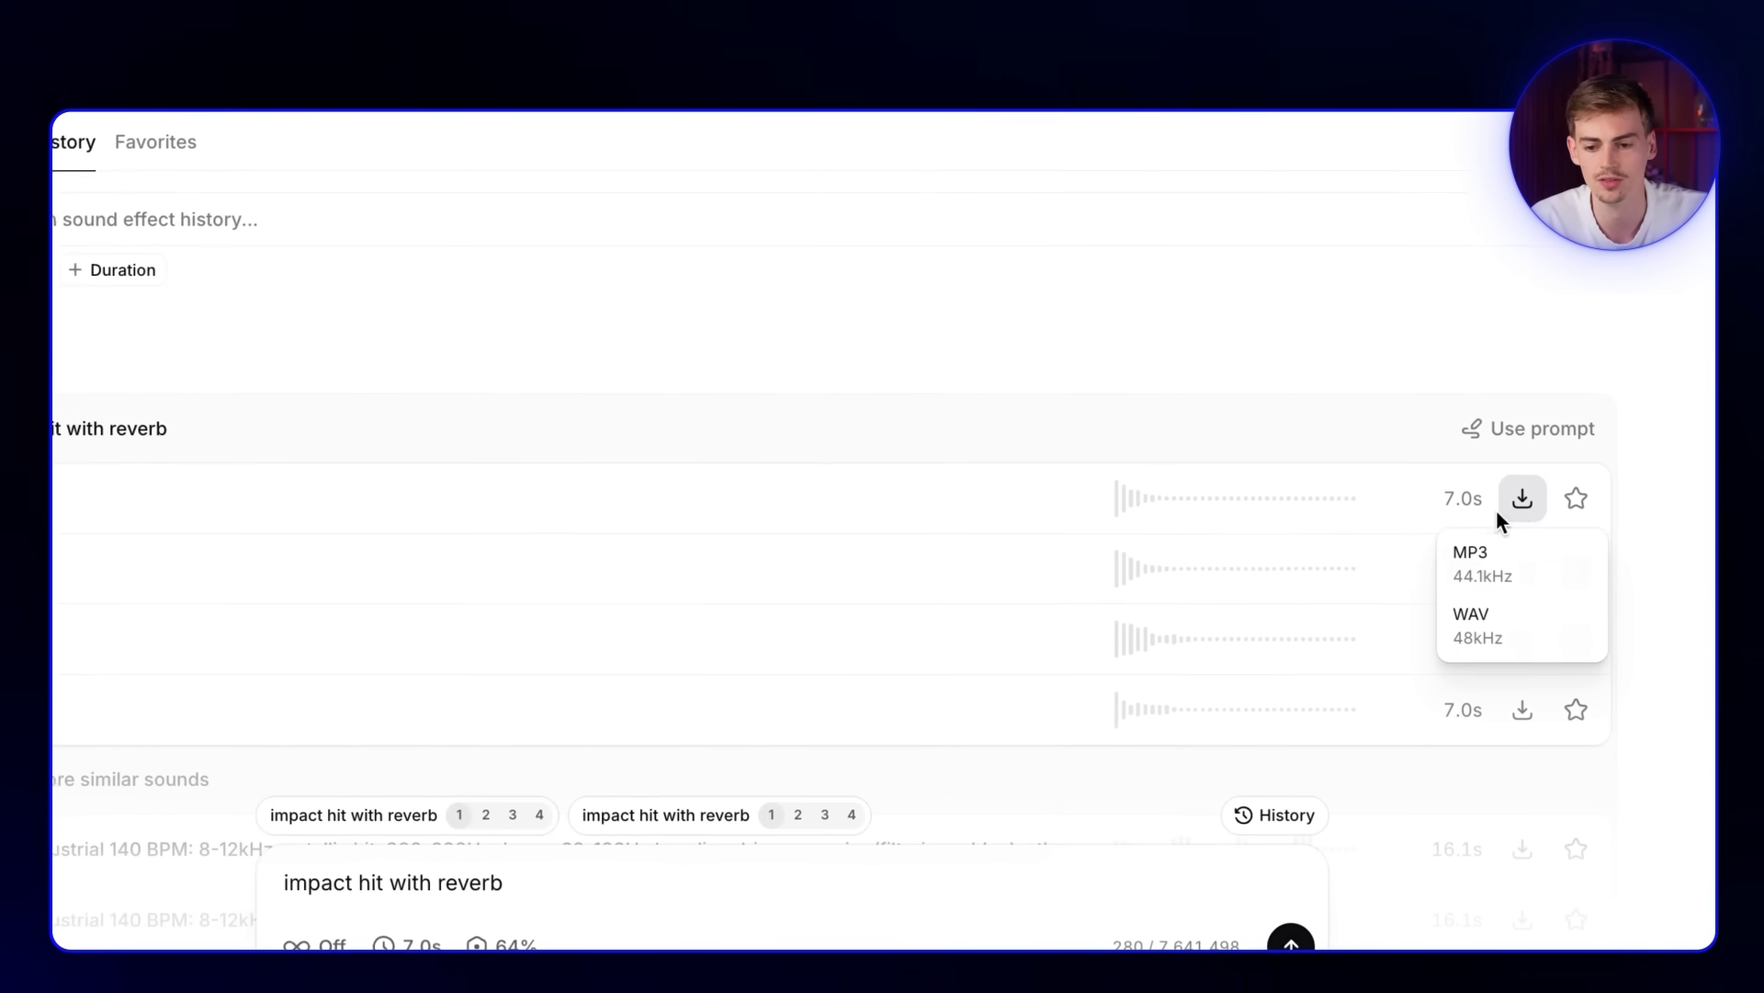
{"action": "left_click", "coordinate": [1484, 633]}
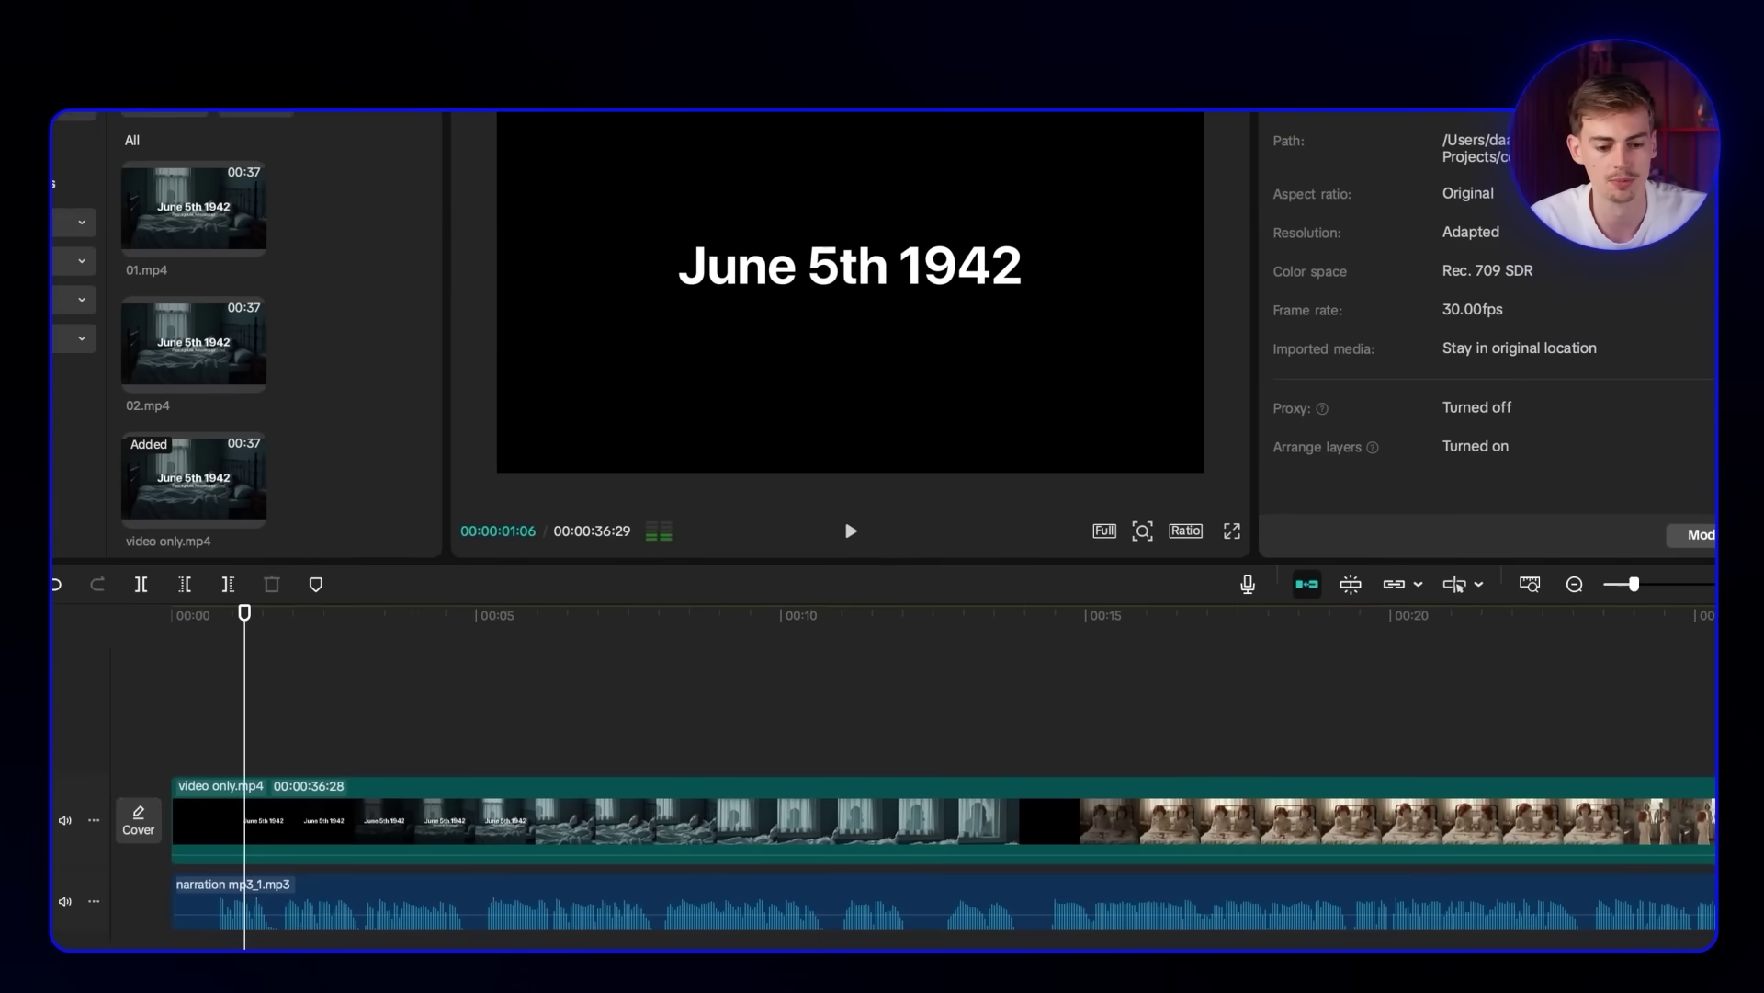
- Drop the impact_hit WAV onto a new track at the timeline start and play the opening
{"action": "left_click", "coordinate": [813, 450]}
{"action": "left_click_drag", "start_coordinate": [813, 429], "coordinate": [317, 914]}
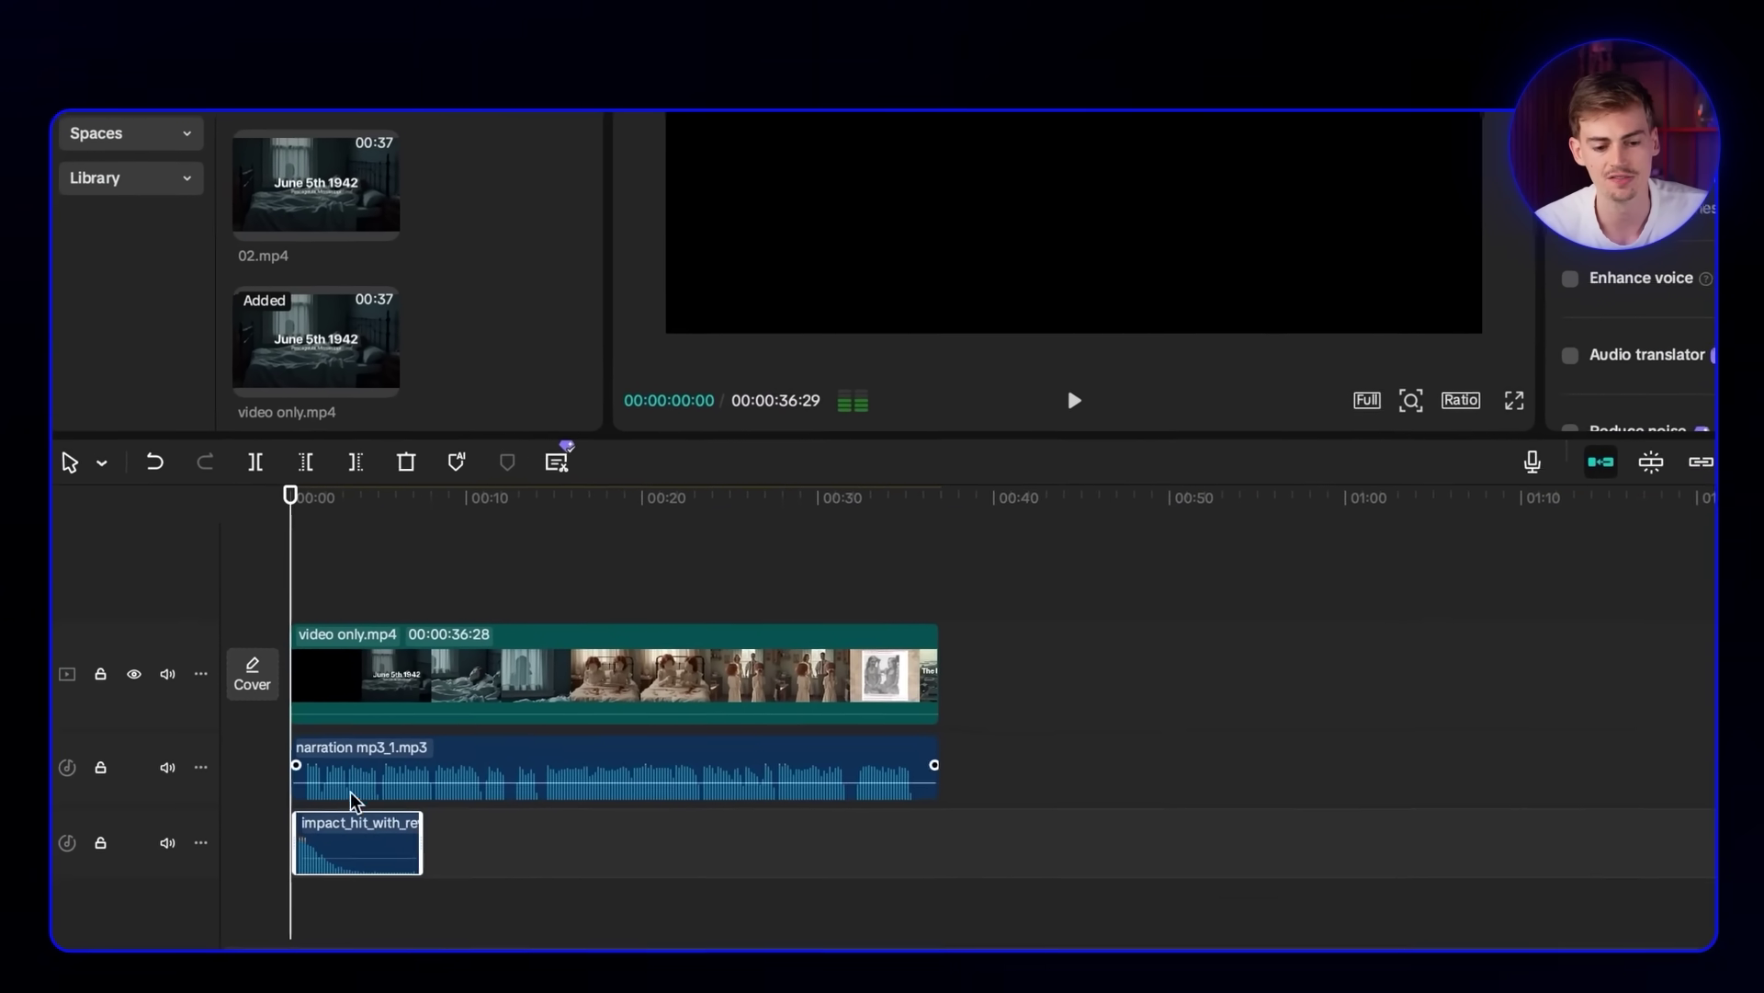
{"action": "scroll", "coordinate": [354, 801], "scroll_direction": "up", "scroll_amount": 5}
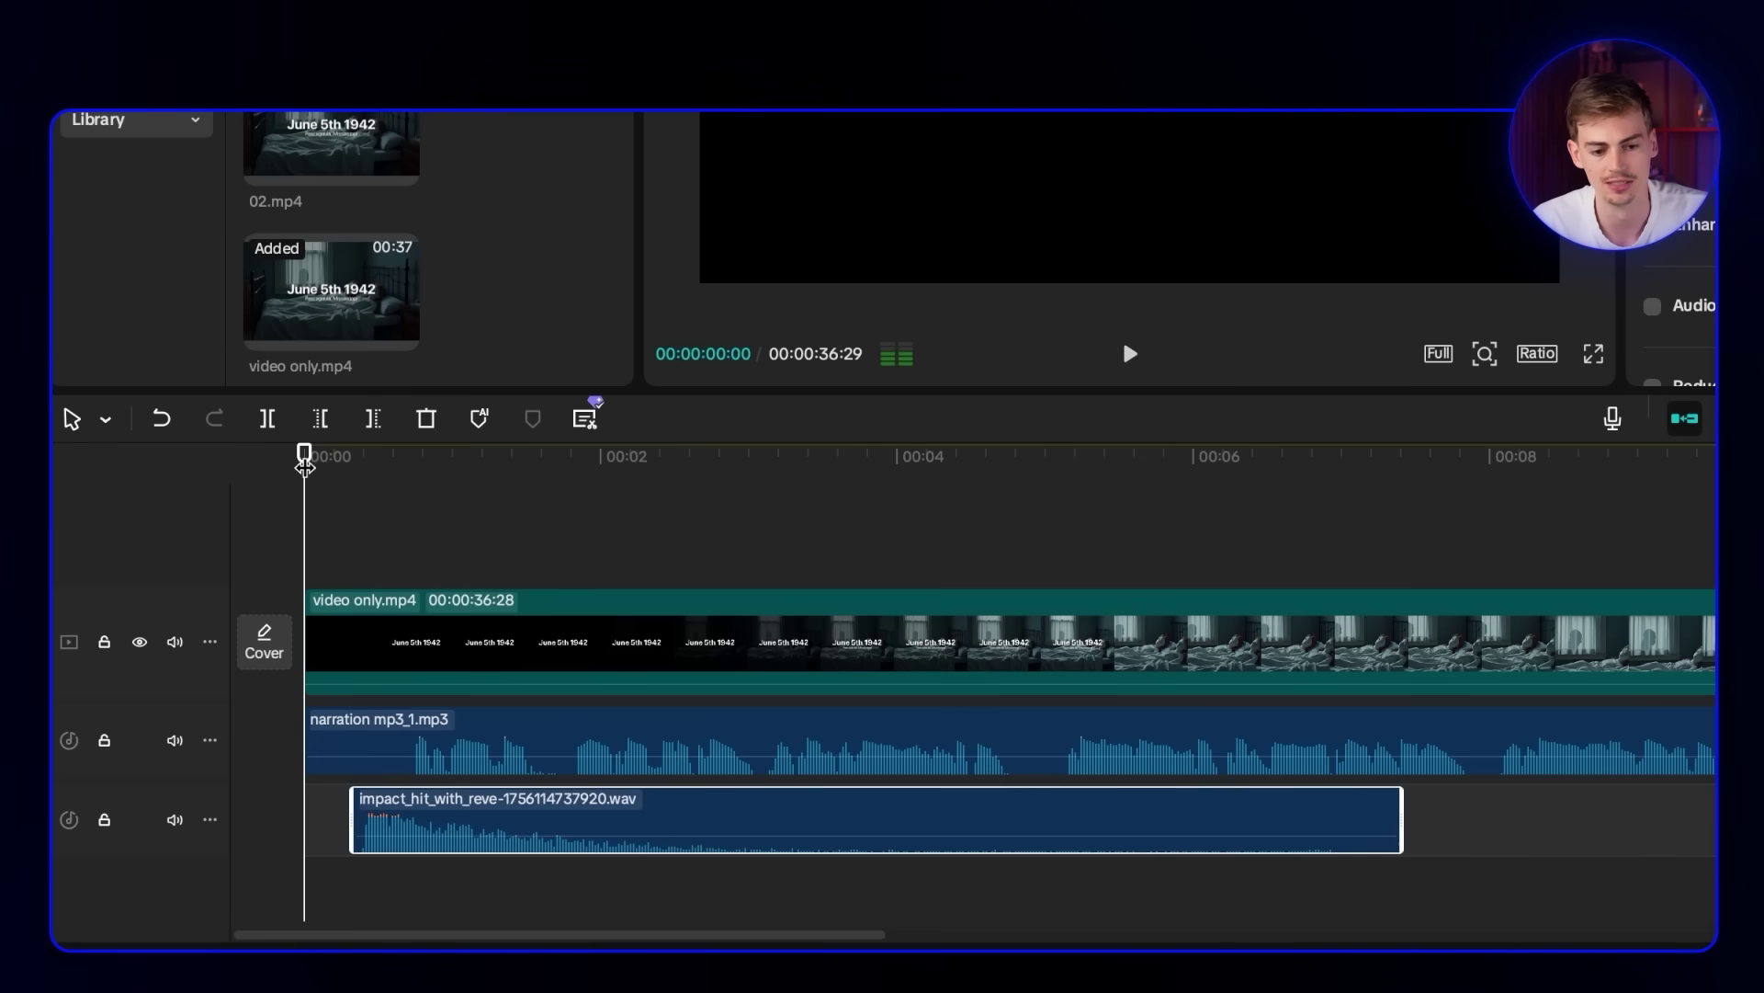
{"action": "mouse_move", "coordinate": [304, 466]}
{"action": "left_mouse_down"}
{"action": "mouse_move", "coordinate": [374, 462]}
{"action": "mouse_move", "coordinate": [310, 488]}
{"action": "left_mouse_up"}
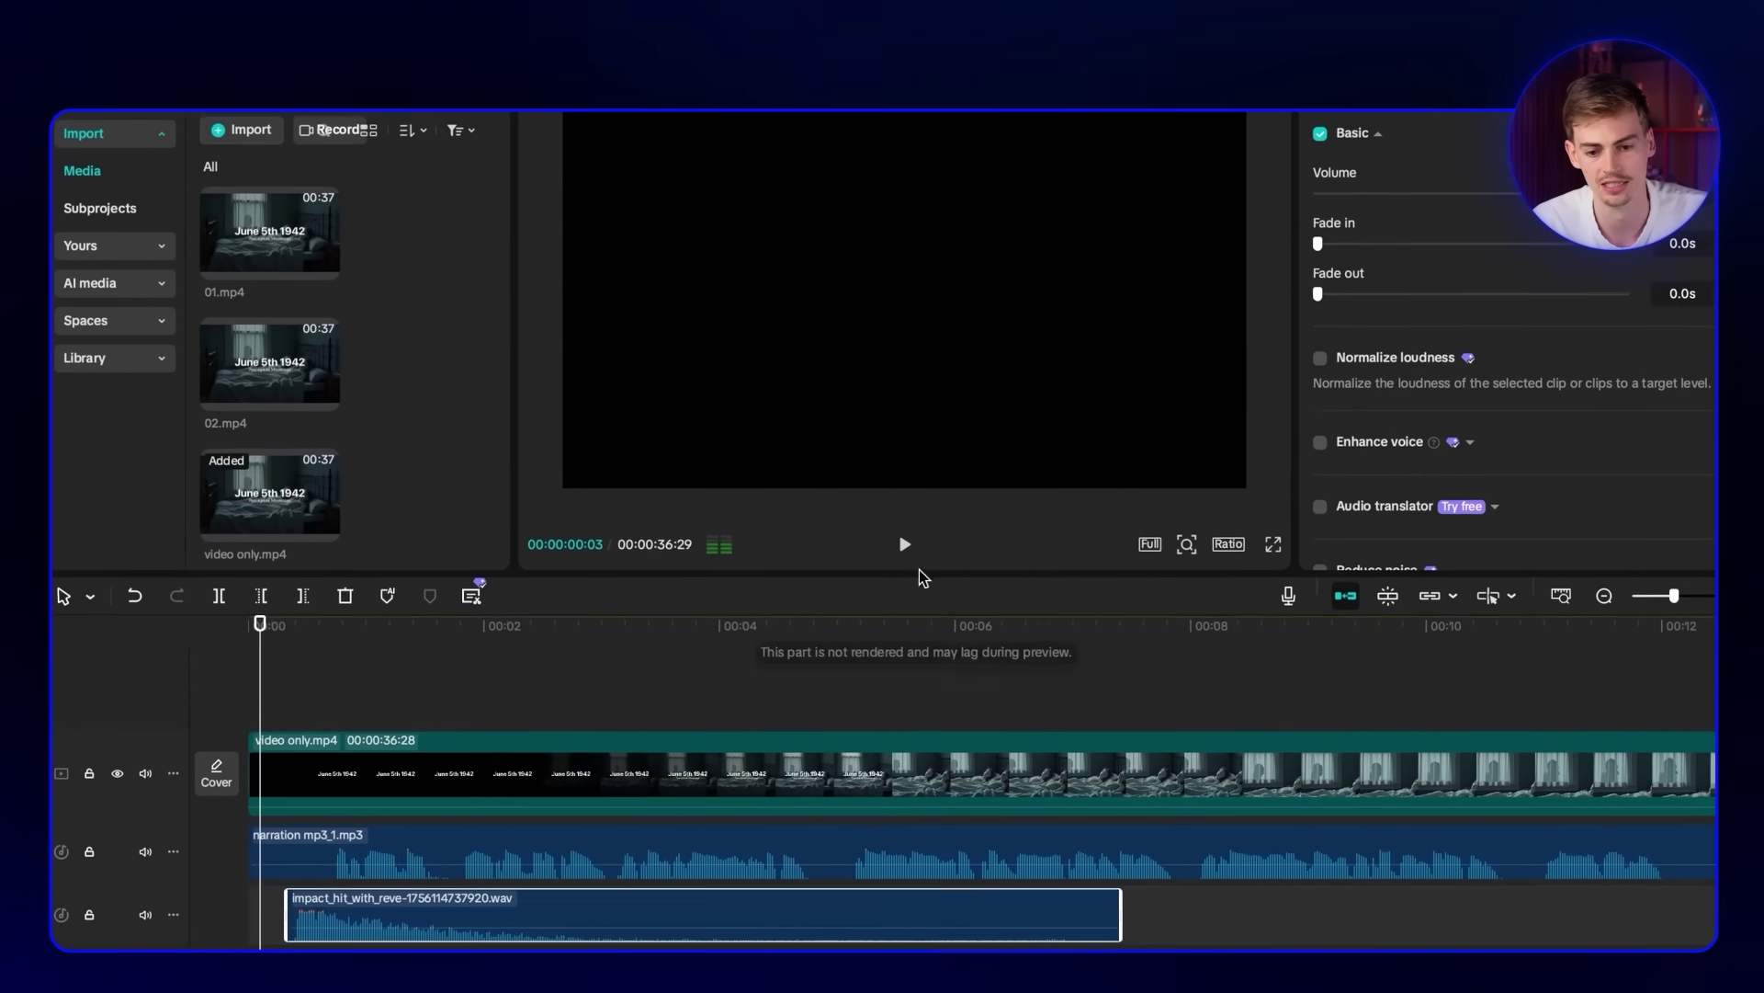
{"action": "left_click", "coordinate": [905, 544]}
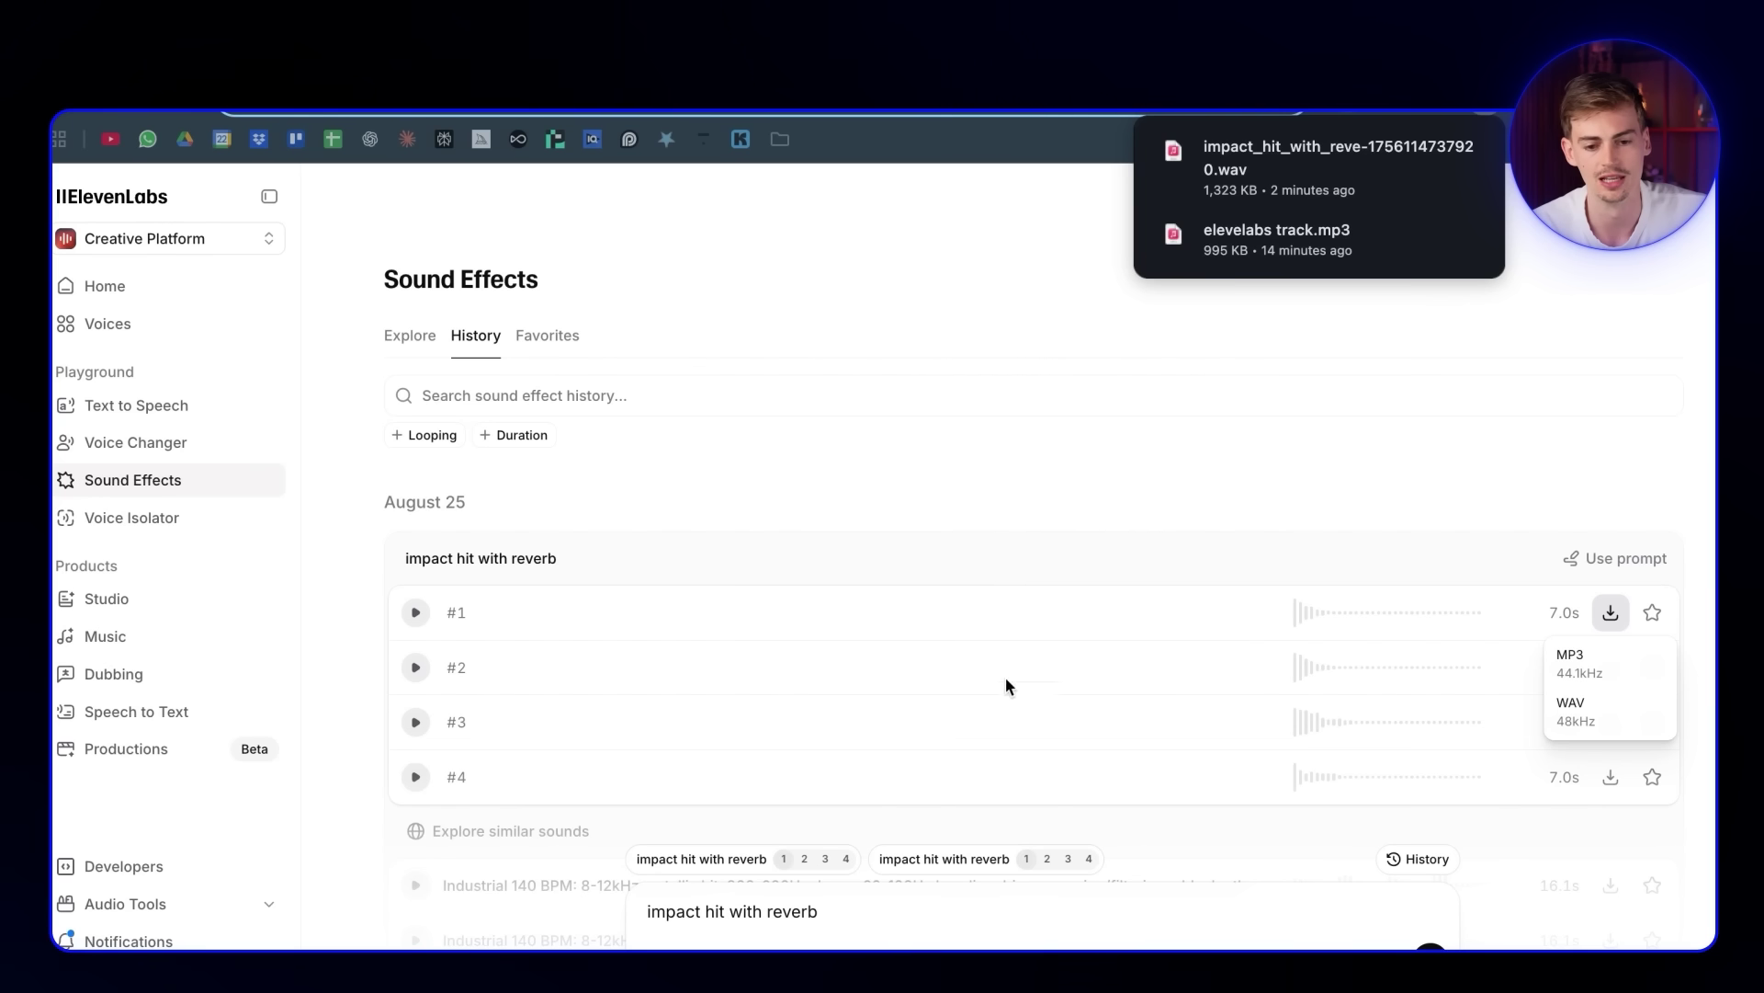
- Generate 'horror atmosphere' sound effects with the duration raised to about 8.9 seconds
{"action": "left_click", "coordinate": [110, 478]}
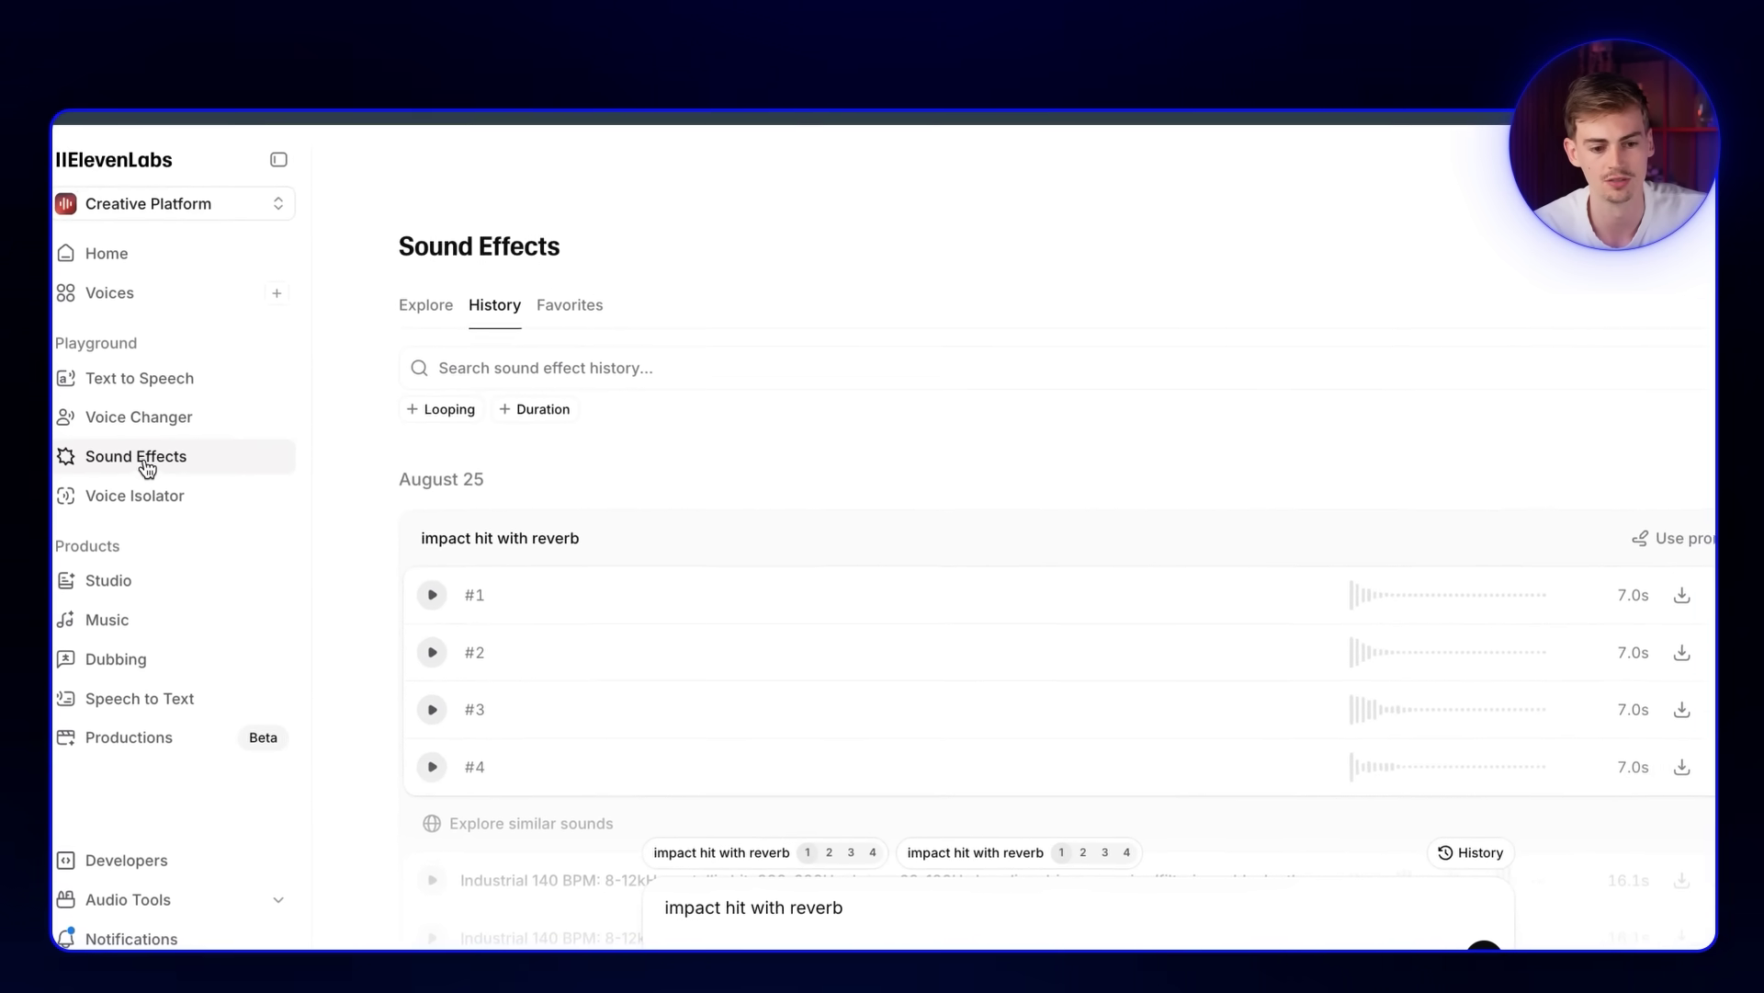
{"action": "left_click", "coordinate": [158, 459]}
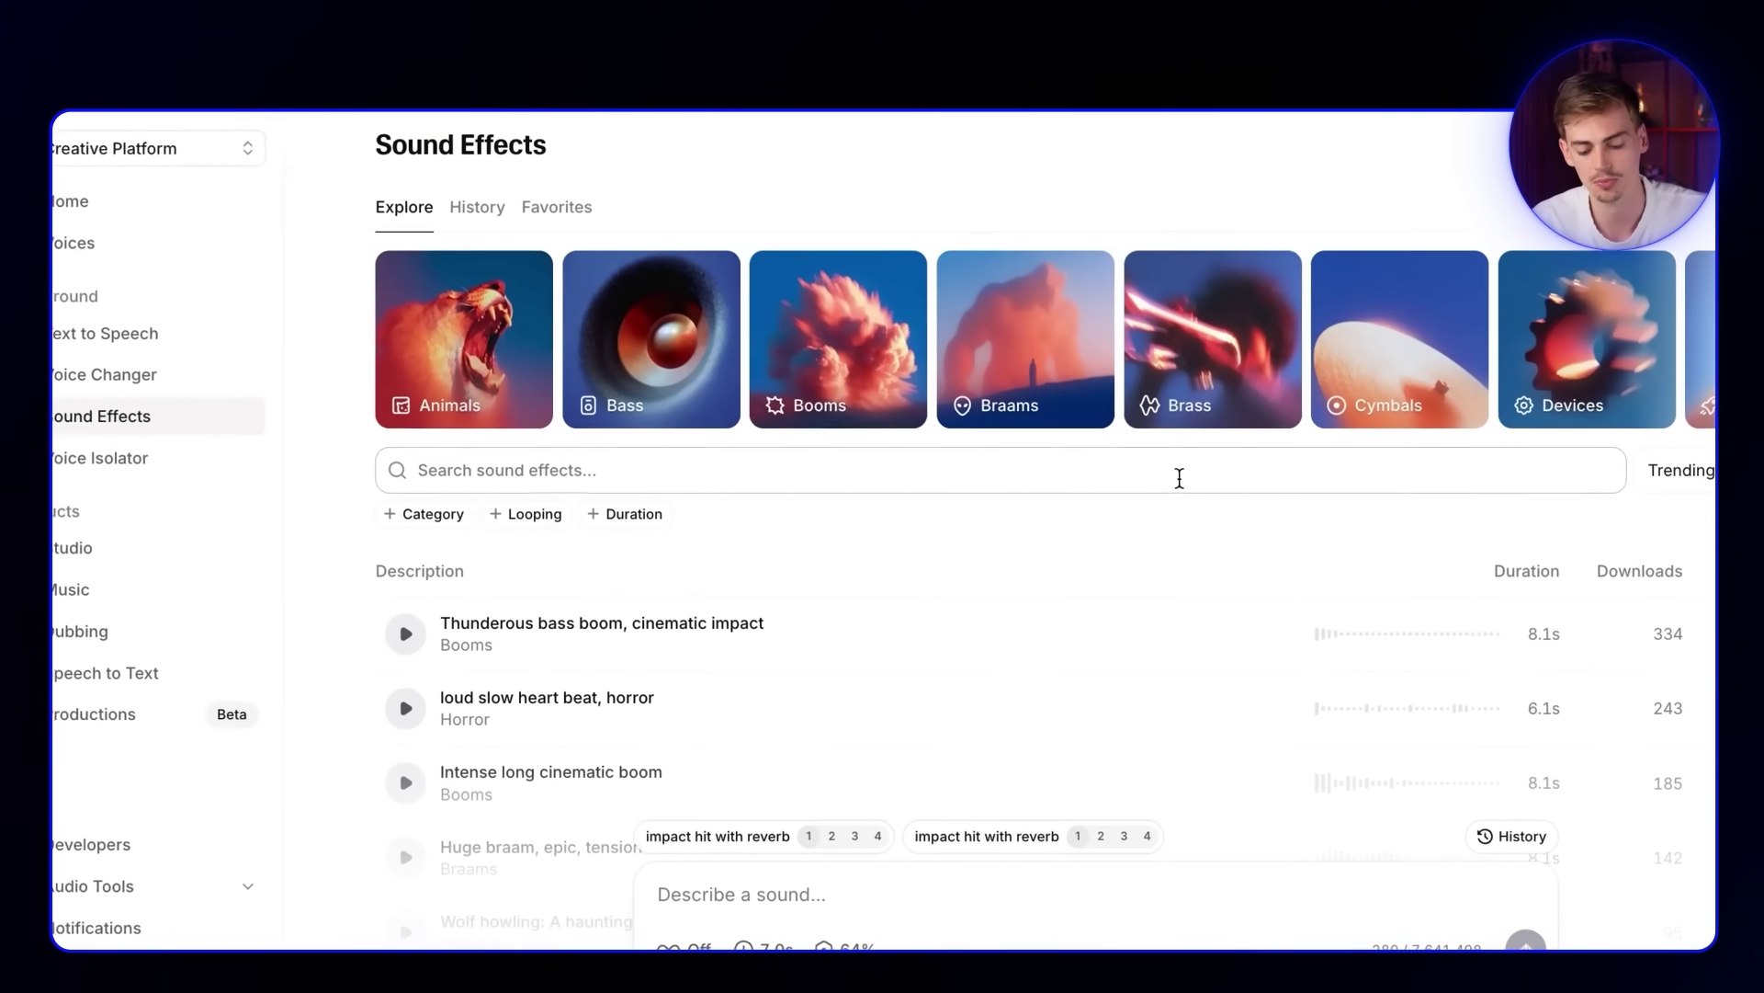
{"action": "type", "text": "horror atmosphere"}
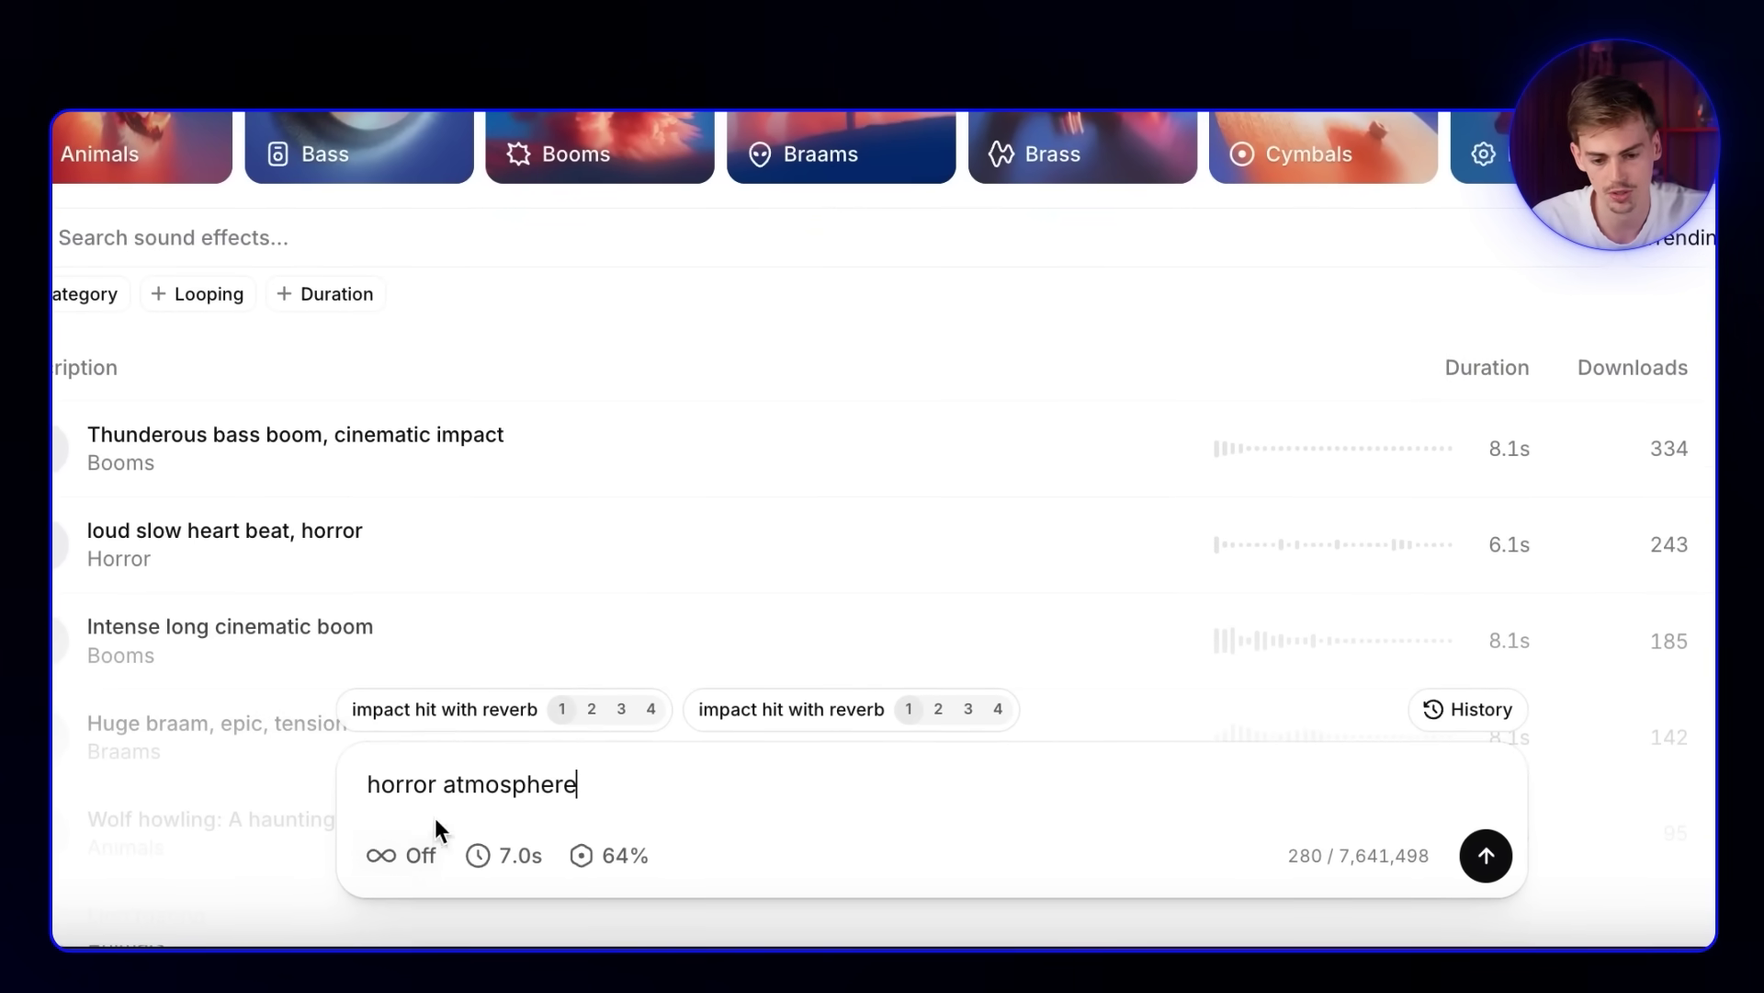
{"action": "left_click", "coordinate": [496, 858]}
{"action": "left_click_drag", "start_coordinate": [433, 788], "coordinate": [449, 791]}
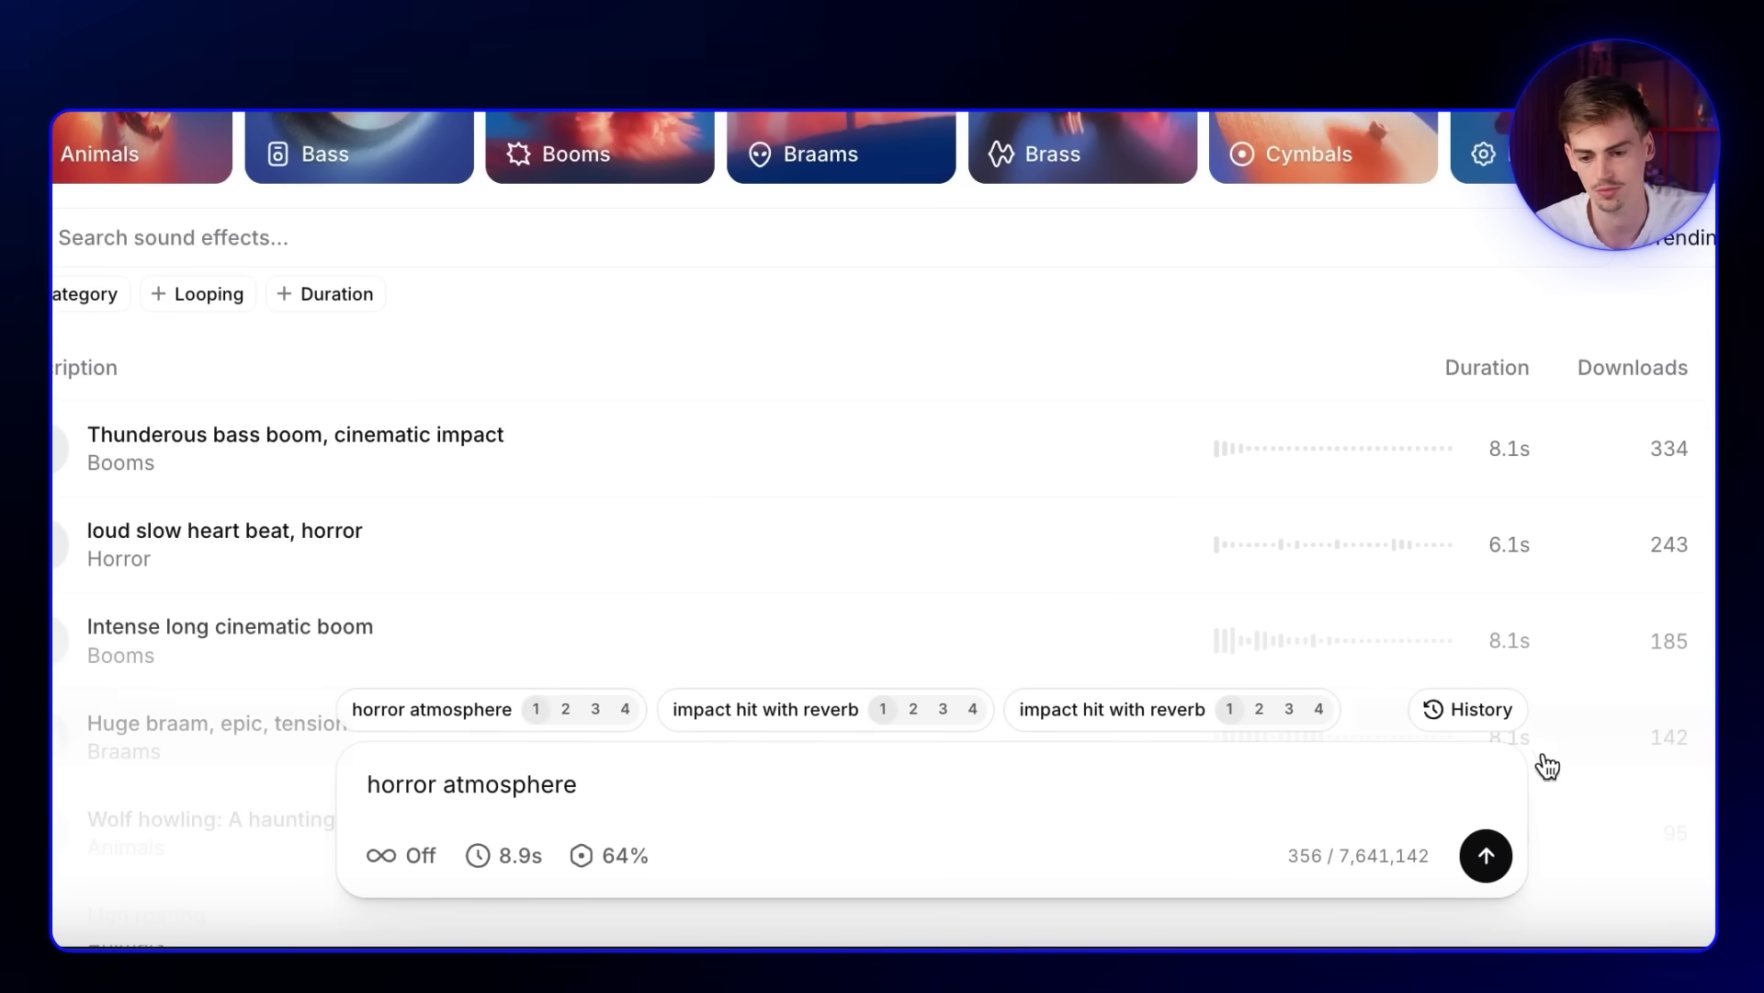
- Download horror atmosphere take #3 from History as a WAV and return to CapCut
{"action": "left_click", "coordinate": [432, 718]}
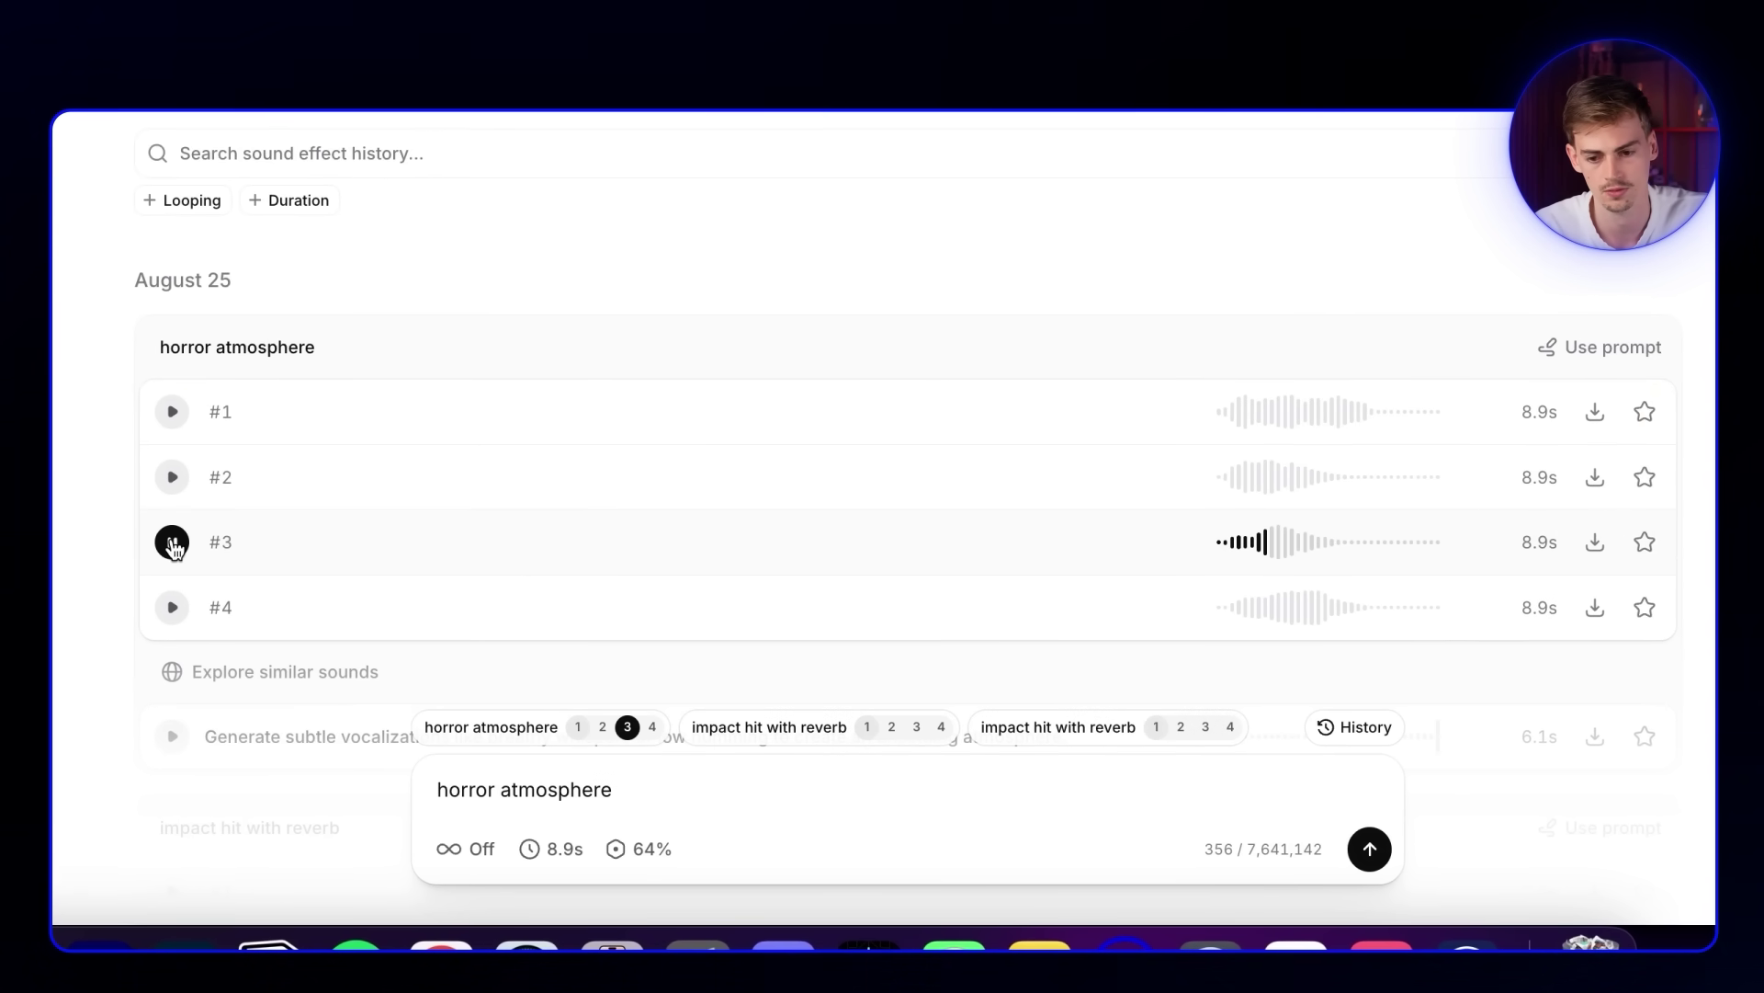
{"action": "left_click", "coordinate": [1594, 541]}
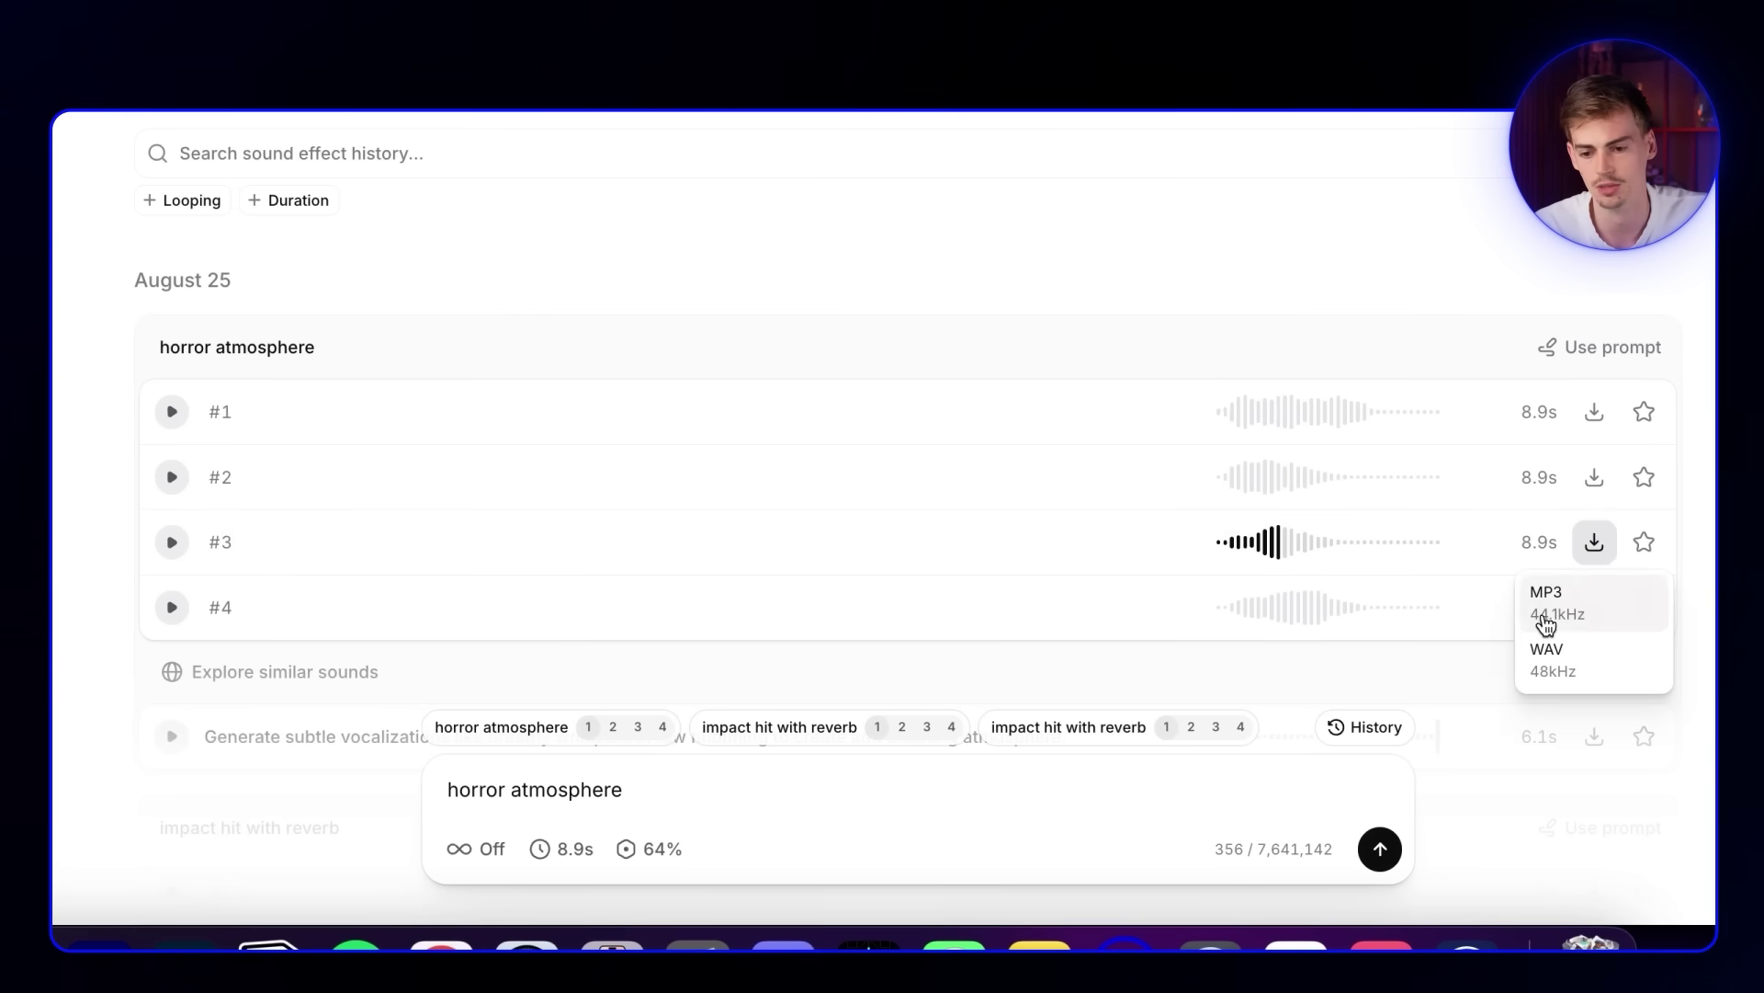
{"action": "left_click", "coordinate": [1553, 657]}
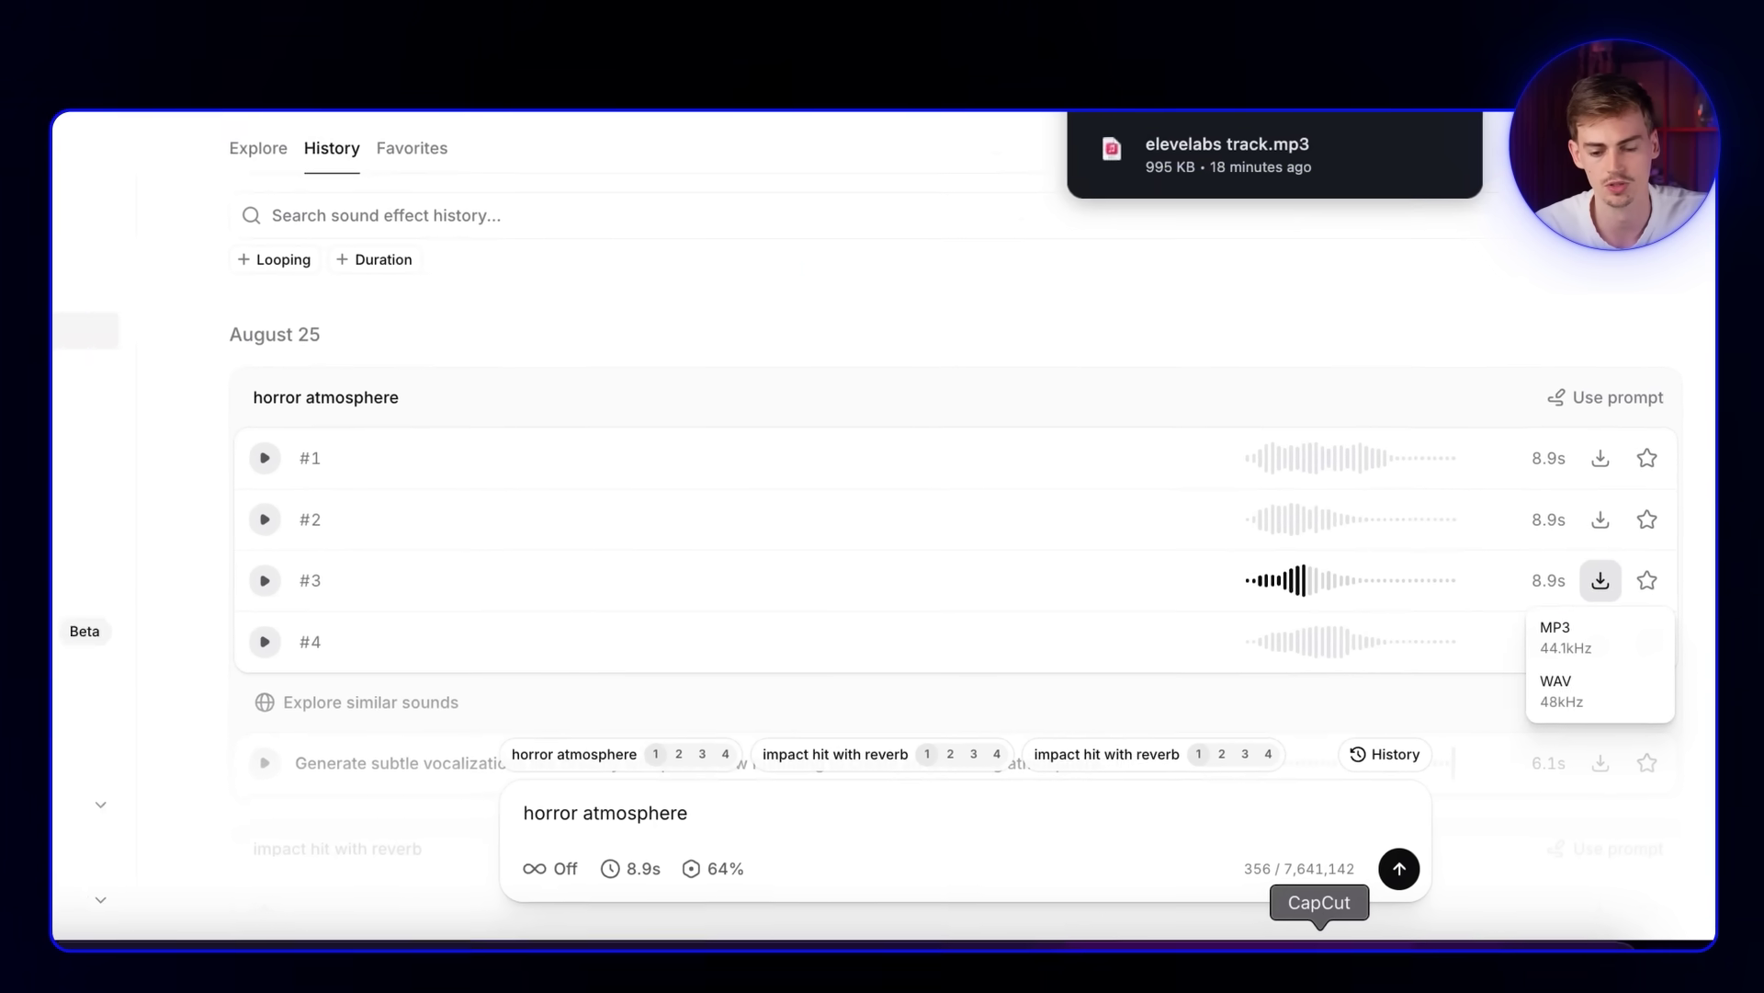
{"action": "left_click", "coordinate": [1296, 946]}
- Place horror_atmosphere.wav on a fourth audio track near 2 seconds and play it back
{"action": "left_click", "coordinate": [189, 969]}
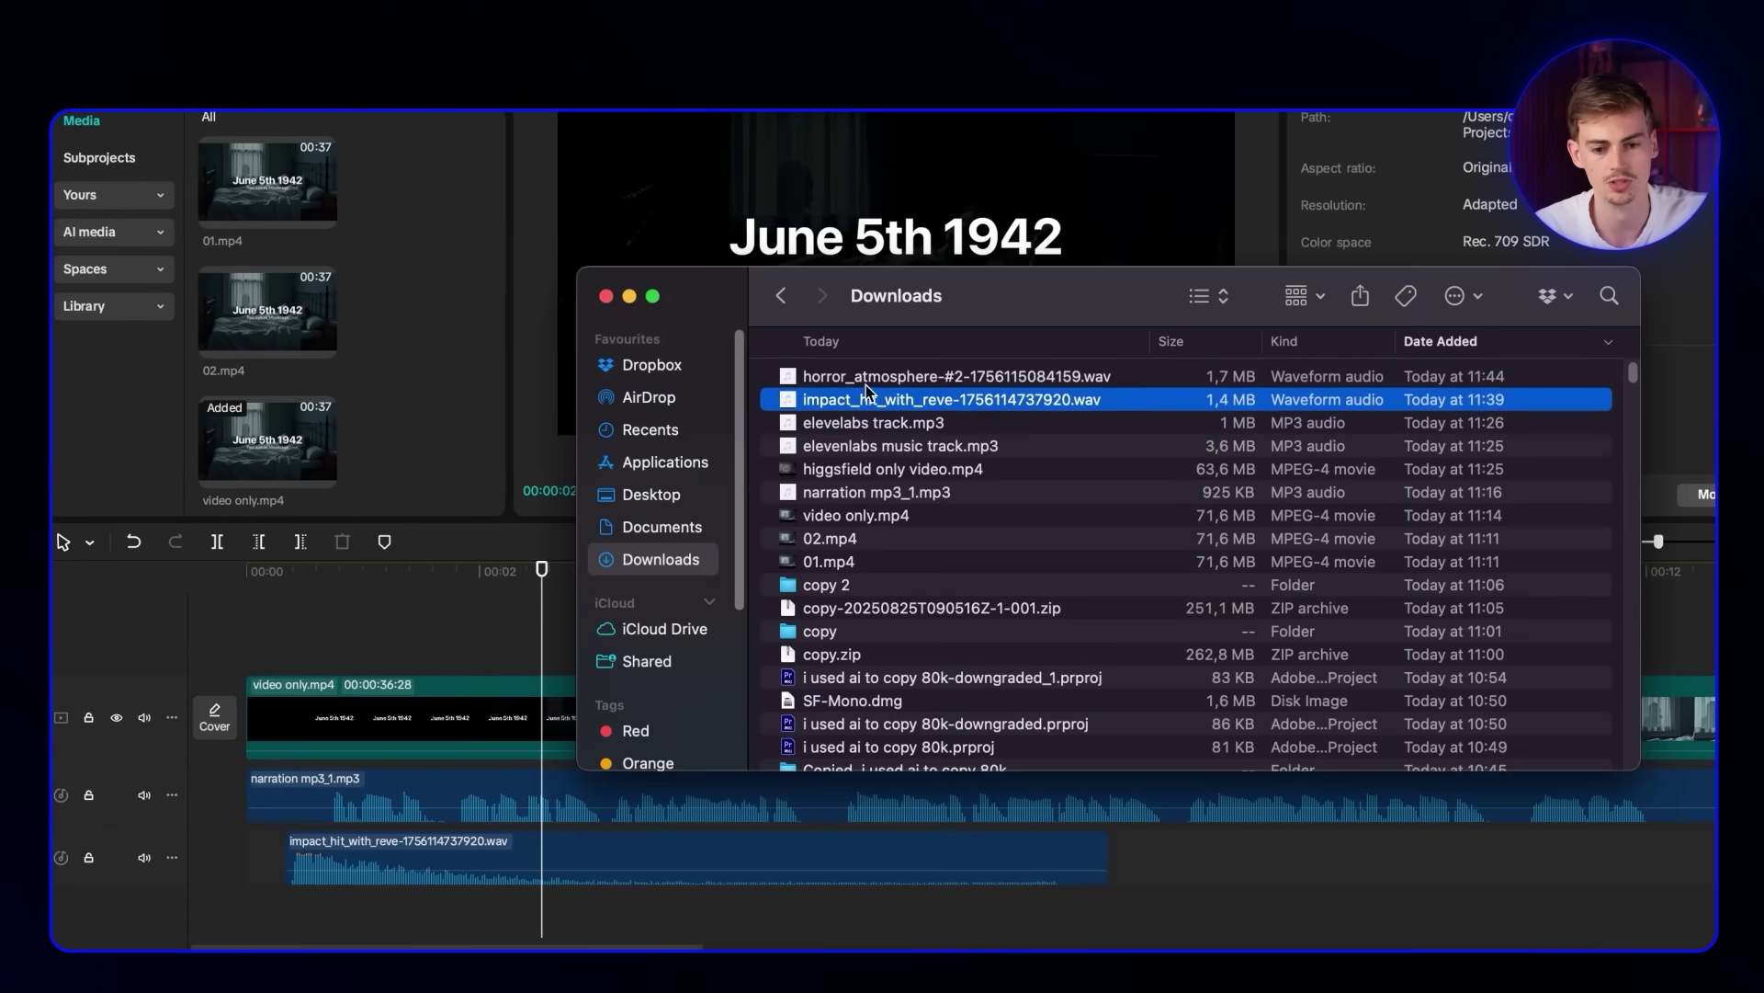
{"action": "left_click_drag", "start_coordinate": [870, 368], "coordinate": [643, 913]}
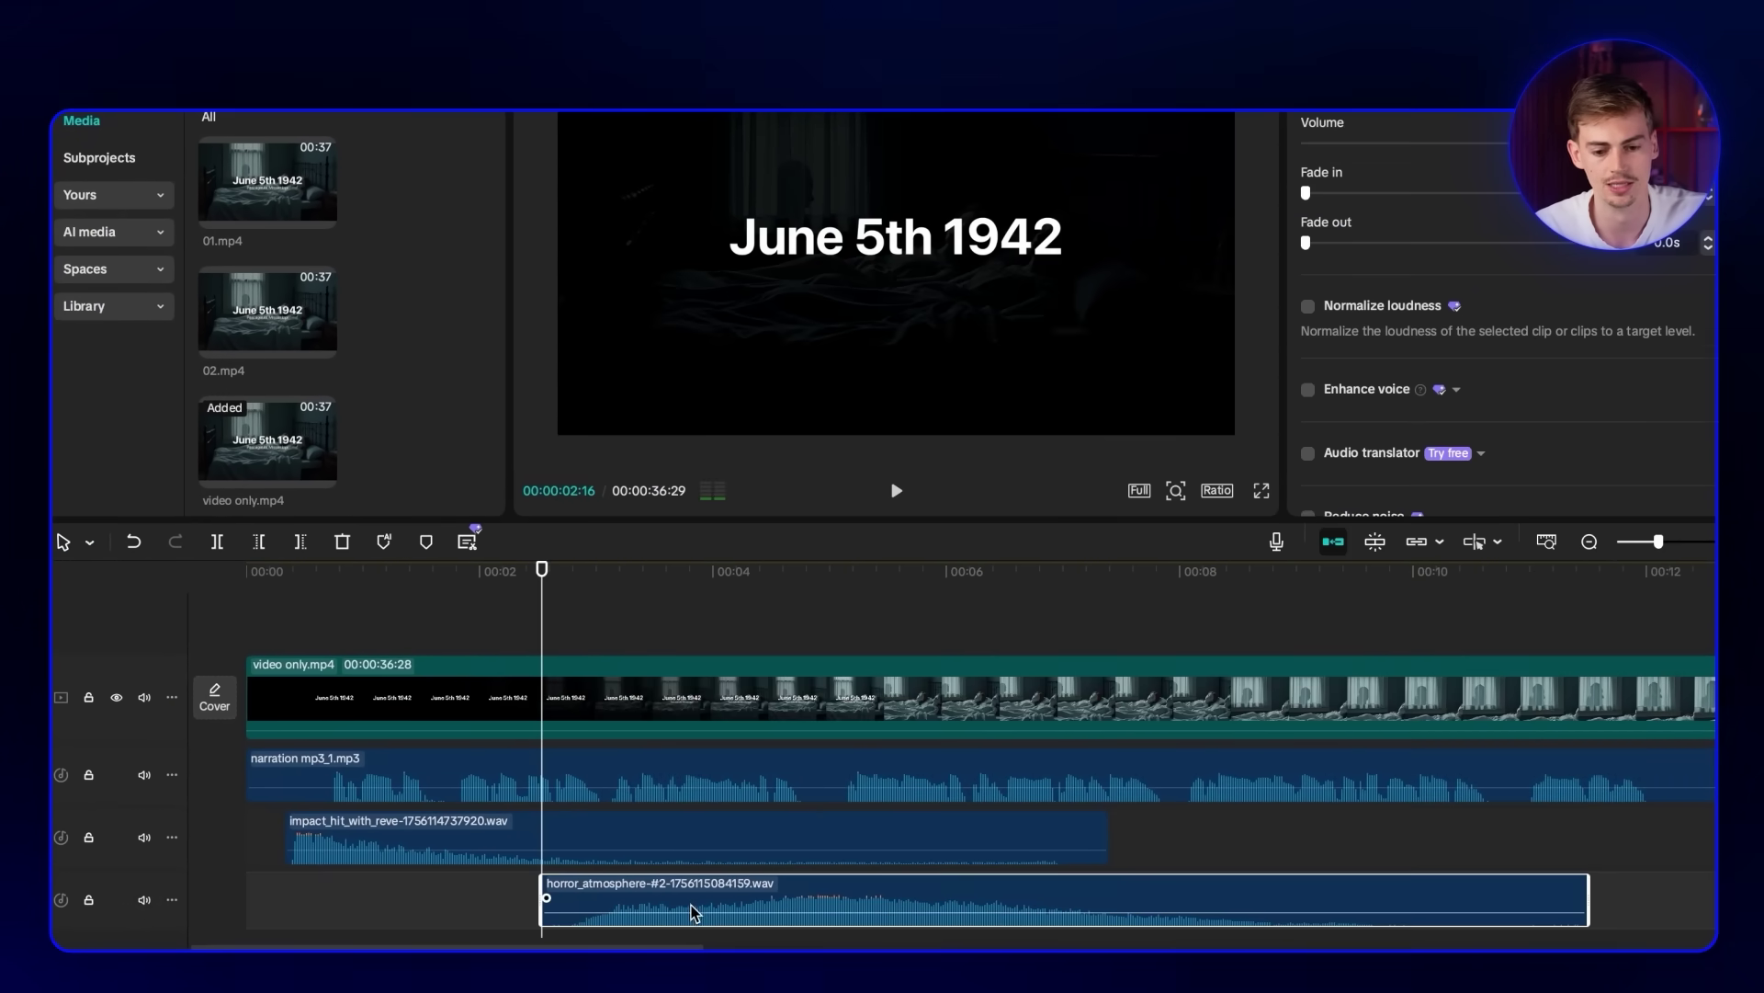
{"action": "left_click_drag", "start_coordinate": [799, 913], "coordinate": [729, 913]}
{"action": "mouse_move", "coordinate": [487, 577]}
{"action": "left_mouse_down"}
{"action": "mouse_move", "coordinate": [451, 577]}
{"action": "mouse_move", "coordinate": [560, 596]}
{"action": "mouse_move", "coordinate": [464, 599]}
{"action": "left_mouse_up"}
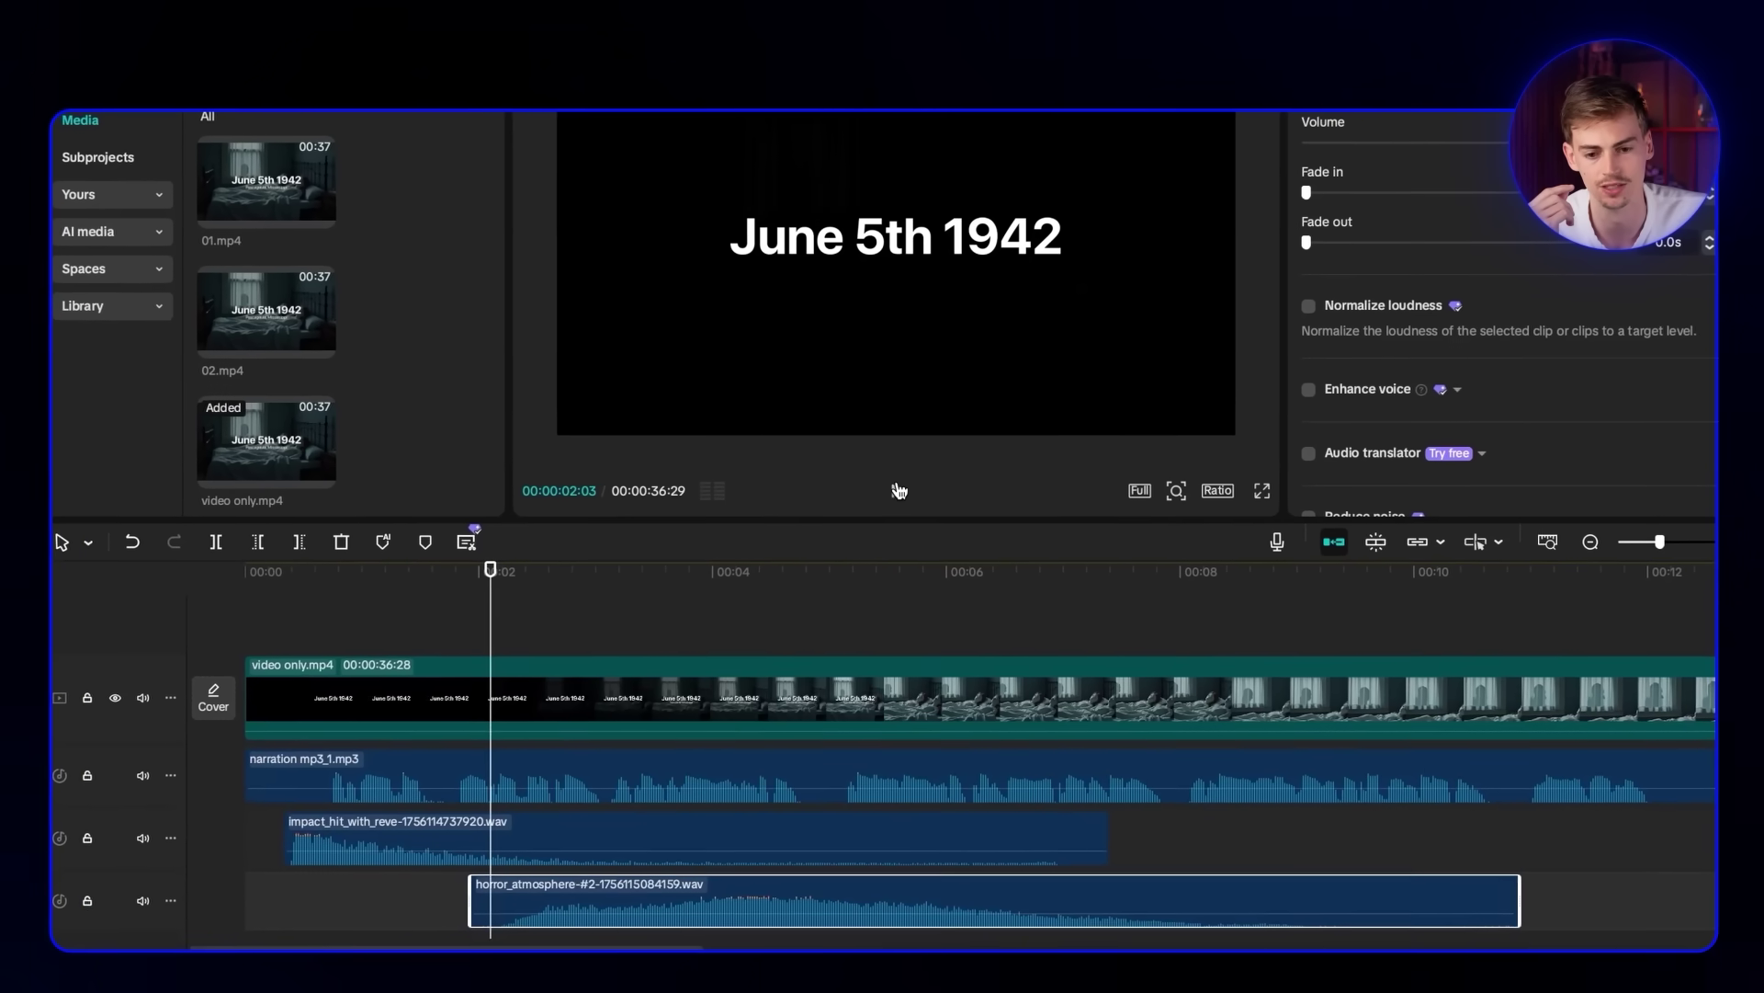
{"action": "left_click", "coordinate": [899, 489]}
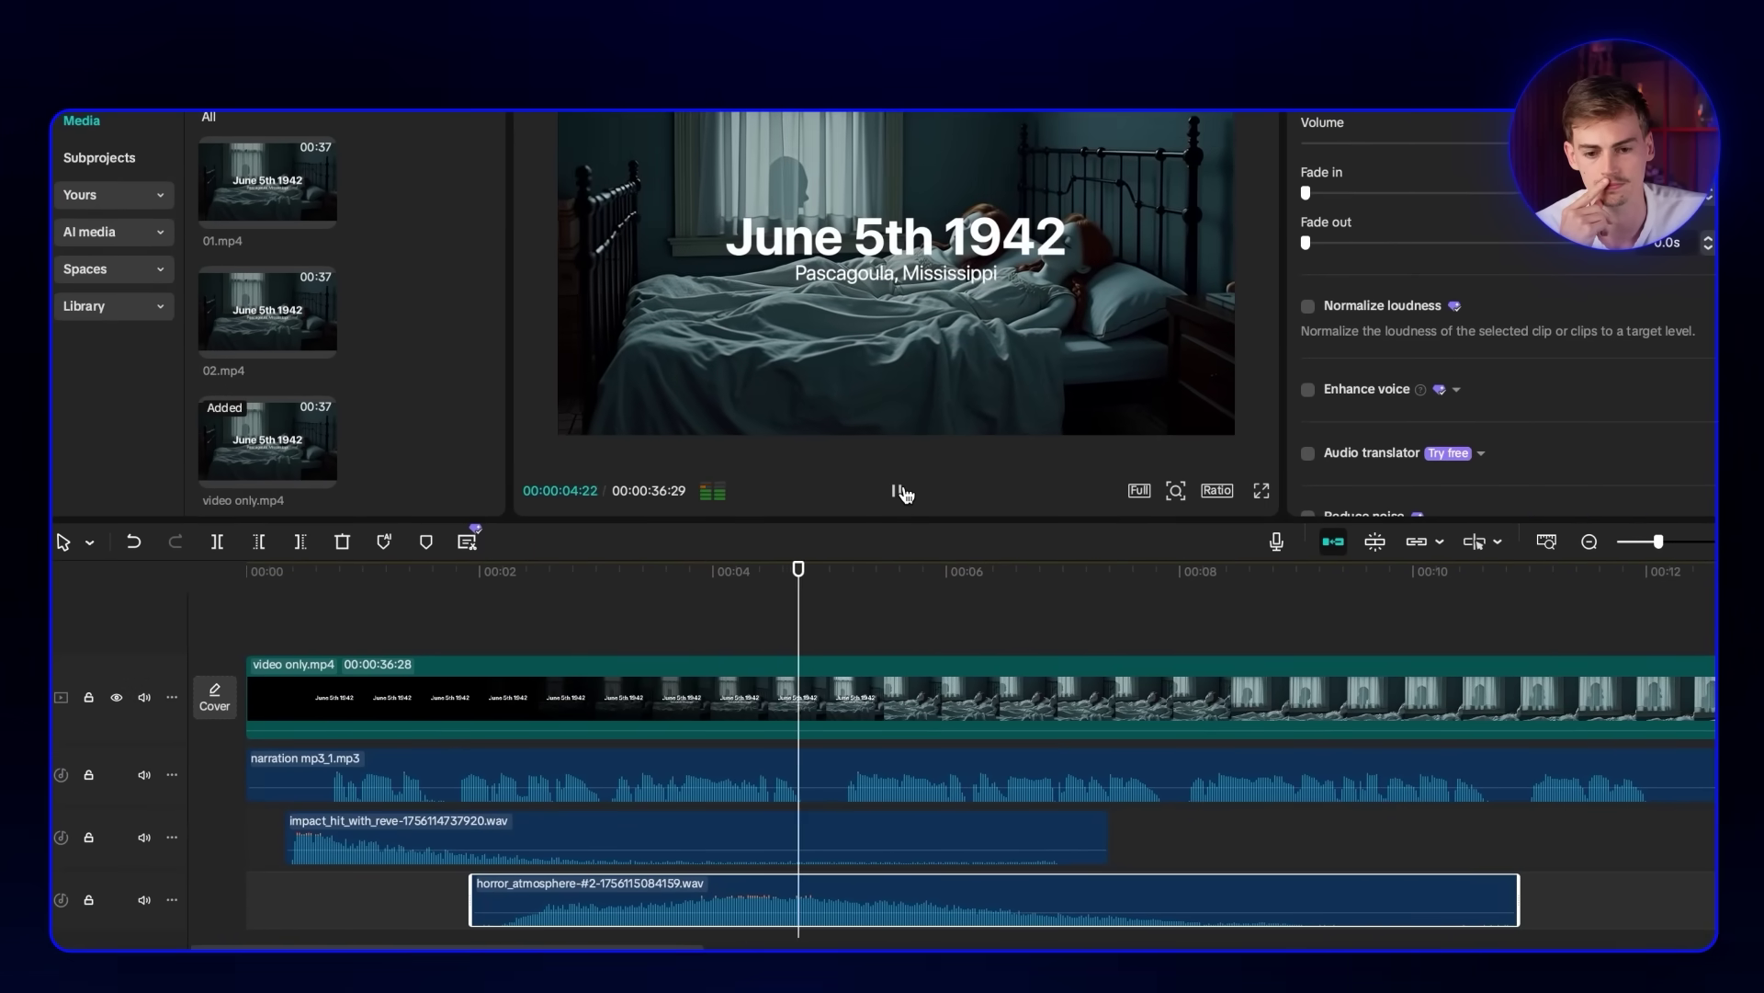
{"action": "left_click", "coordinate": [901, 492]}
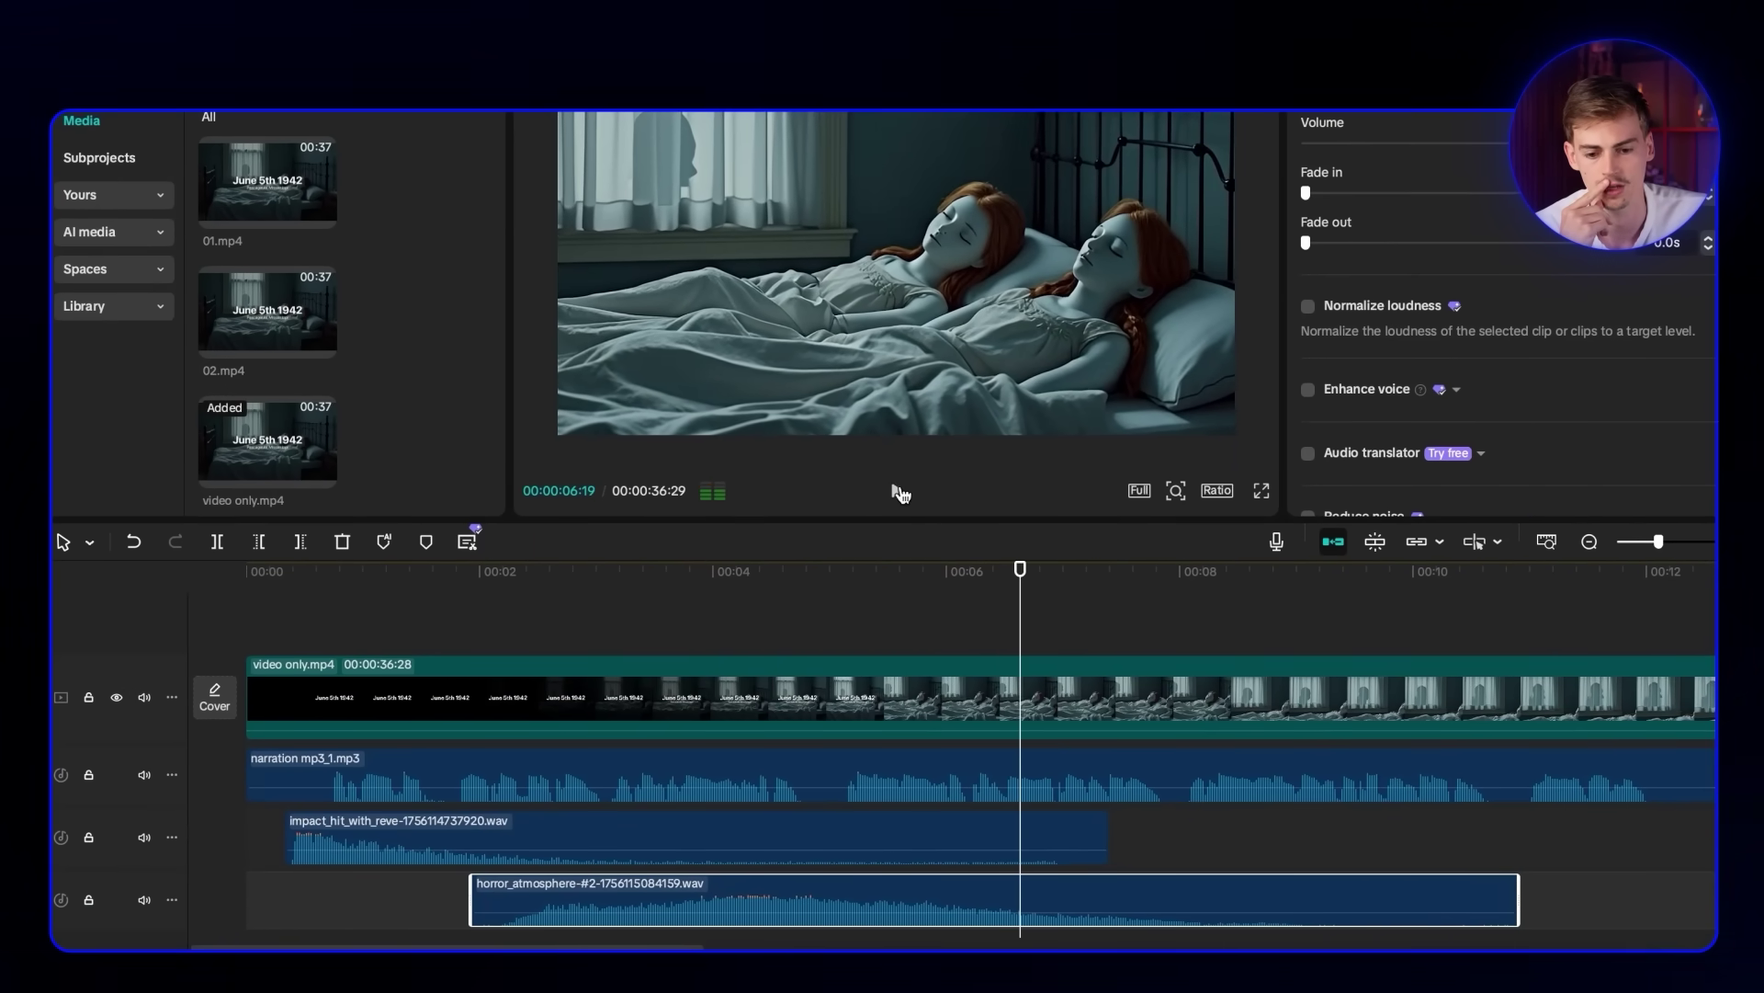
- Lower the atmosphere clip's volume, replay from 2 seconds, then move the playhead to about 12 seconds
{"action": "left_click_drag", "start_coordinate": [714, 913], "coordinate": [714, 922]}
{"action": "left_click", "coordinate": [896, 493]}
{"action": "left_click", "coordinate": [895, 494]}
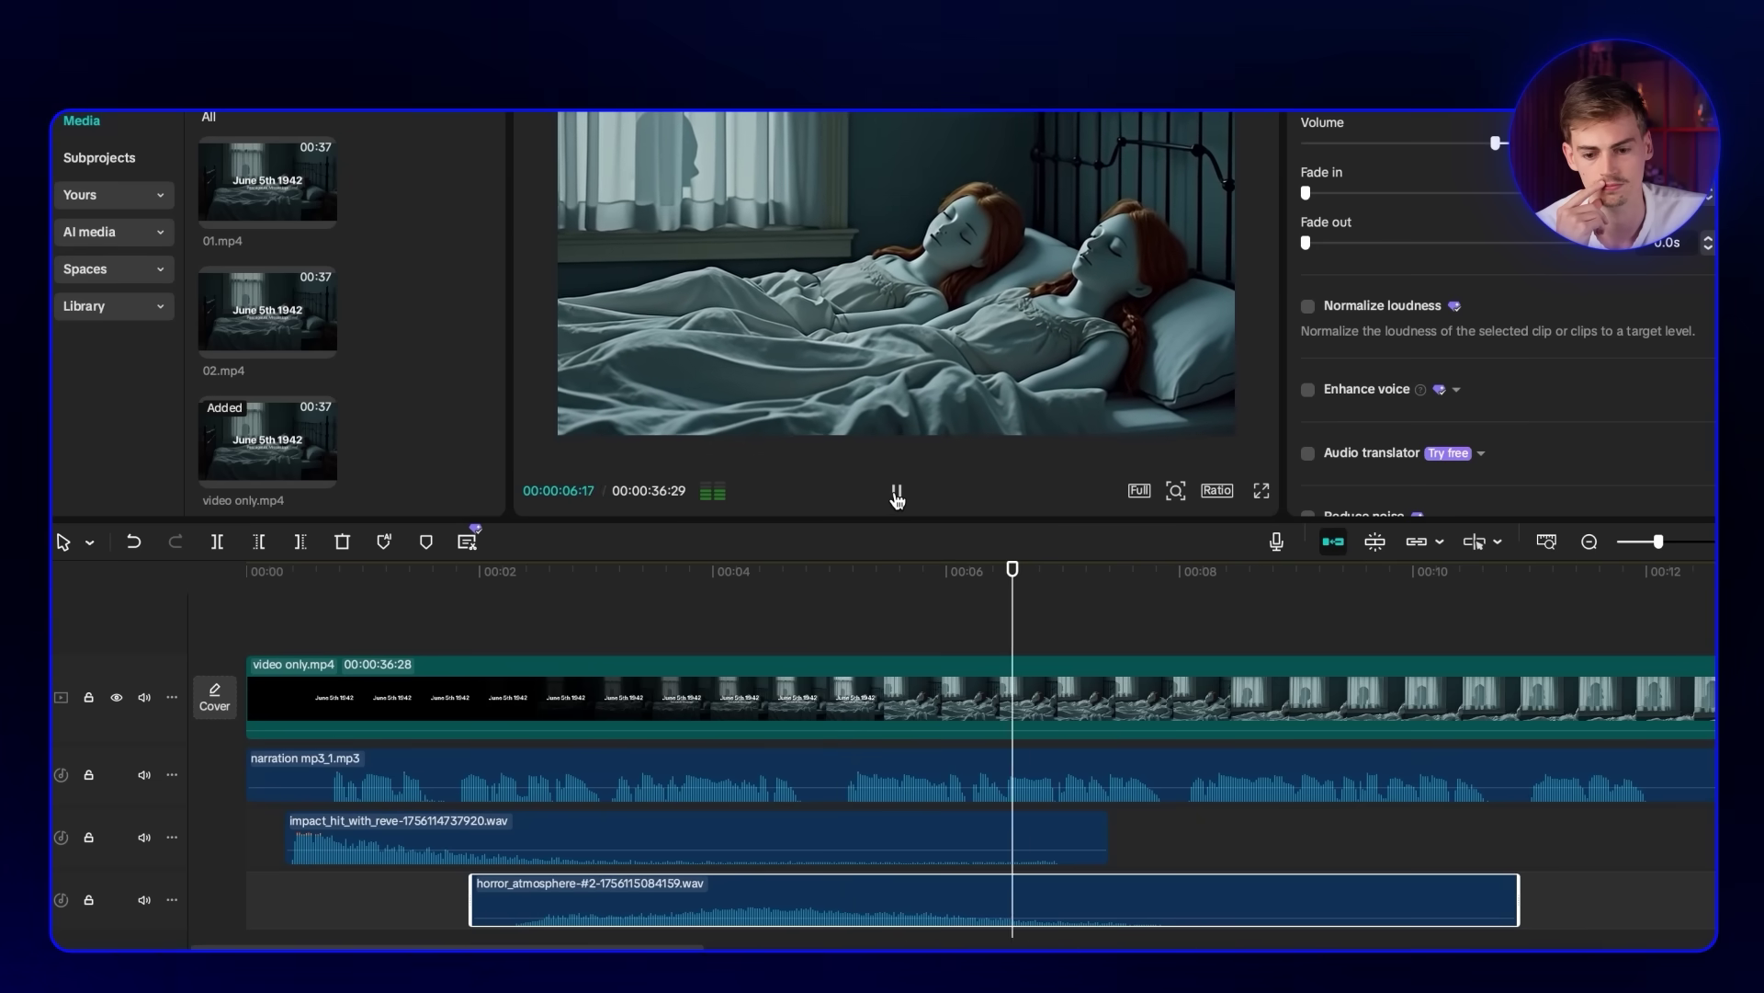
{"action": "left_click", "coordinate": [898, 494]}
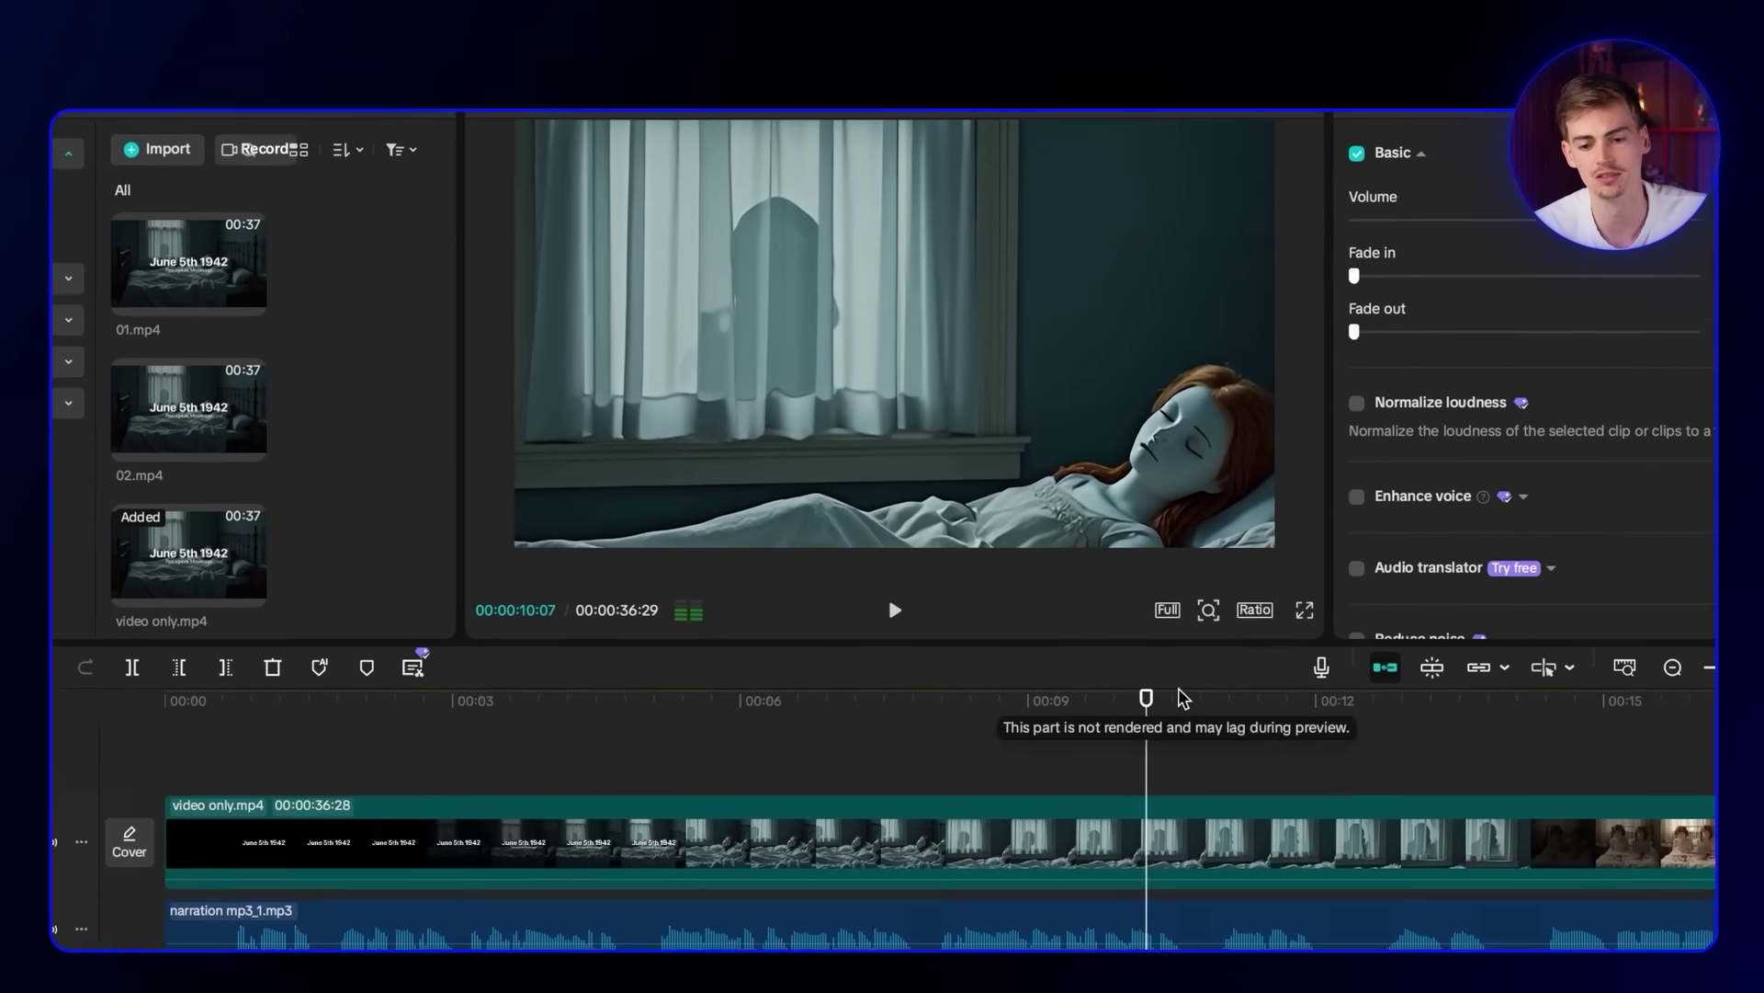
{"action": "left_click_drag", "start_coordinate": [1182, 698], "coordinate": [1401, 698]}
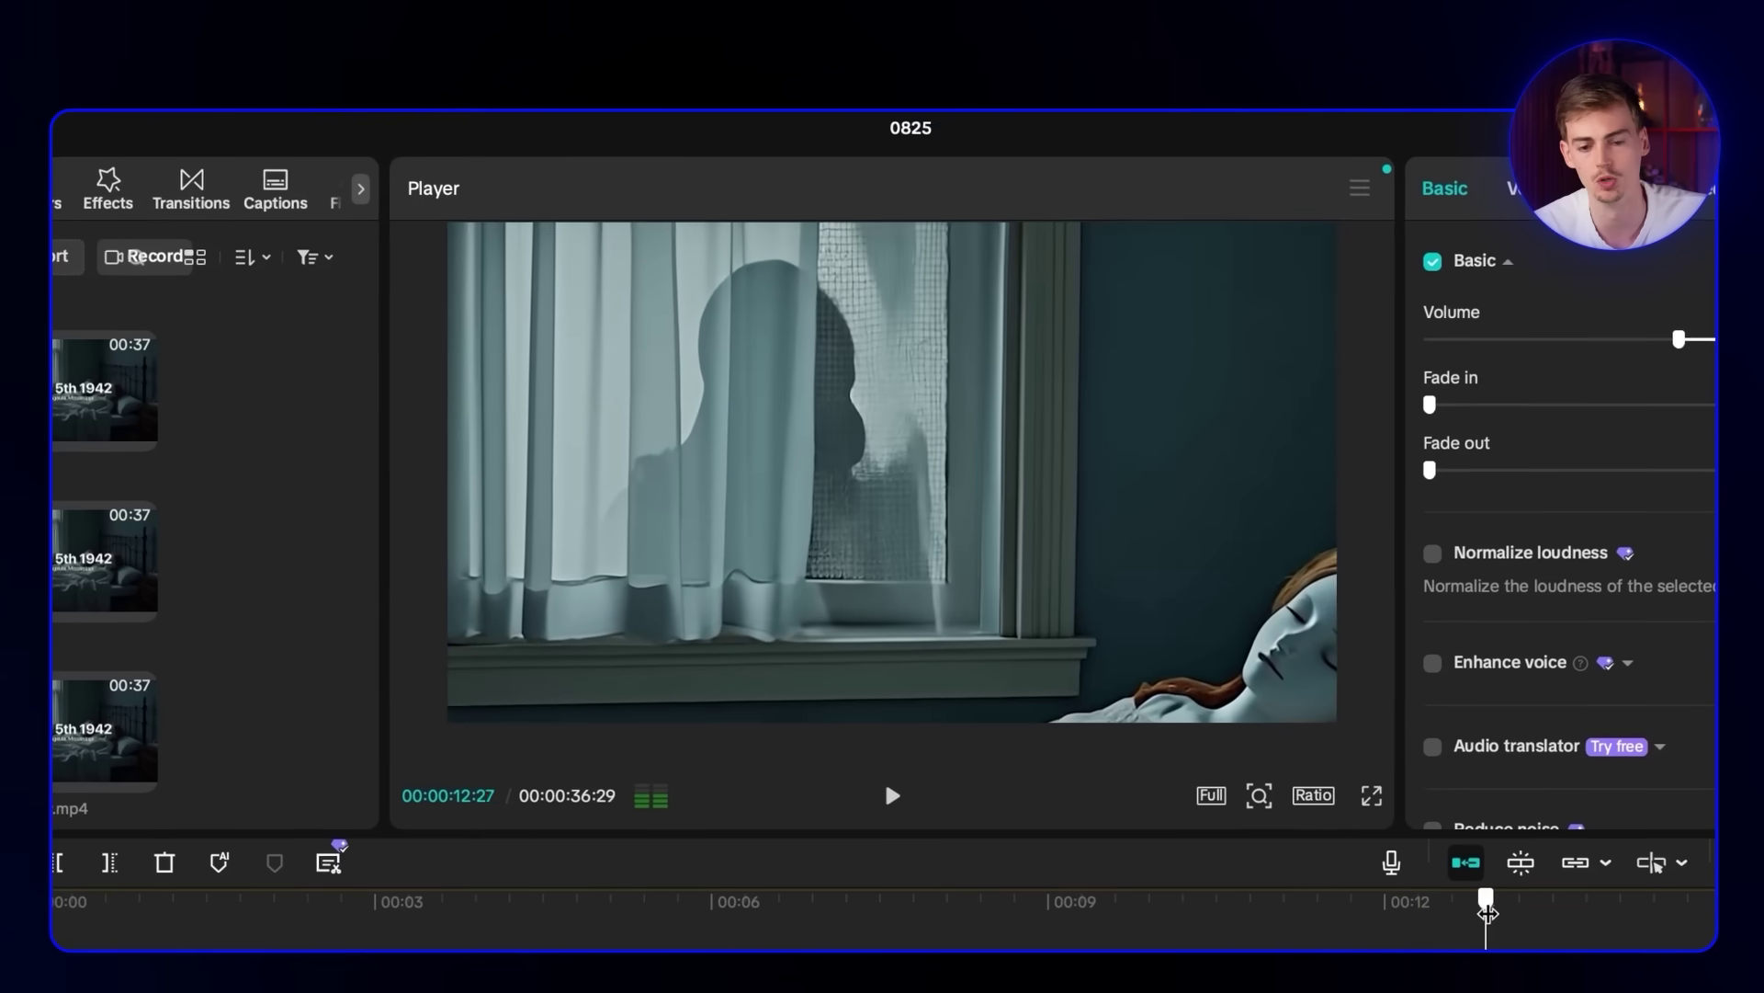
{"action": "left_click_drag", "start_coordinate": [1486, 910], "coordinate": [1494, 907]}
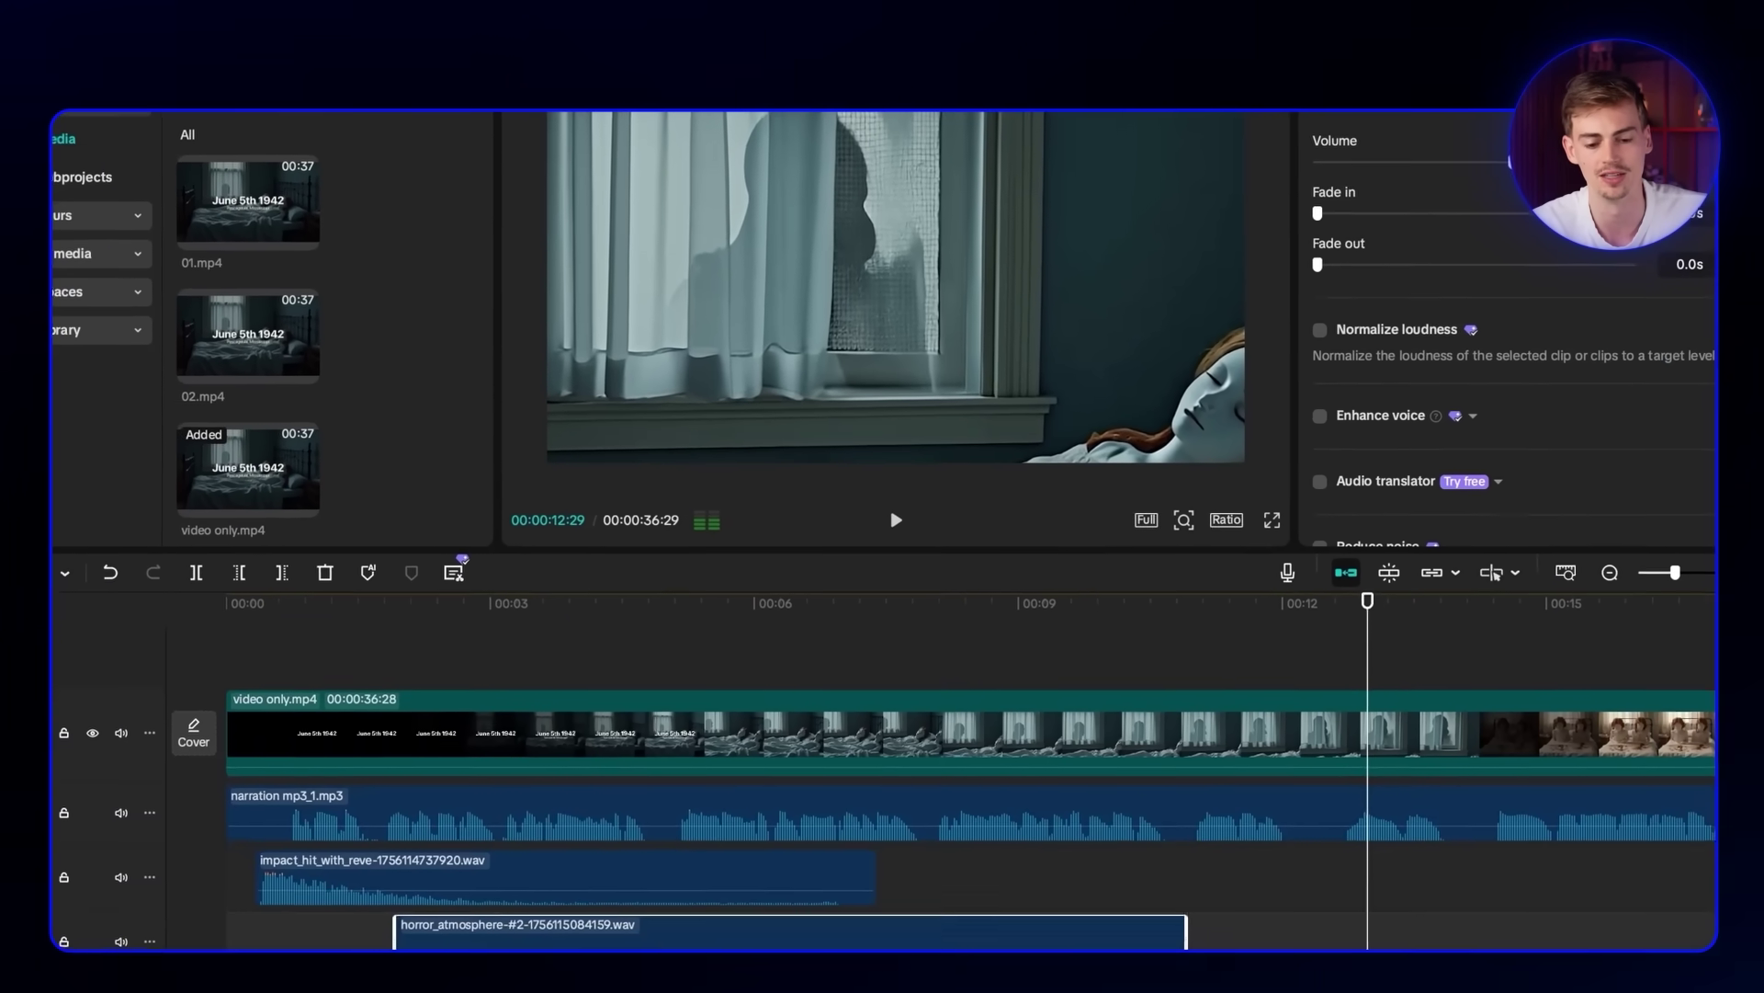
- Back in ElevenLabs, scroll through the Explore library's trending shared sound effects
{"action": "left_click", "coordinate": [653, 947]}
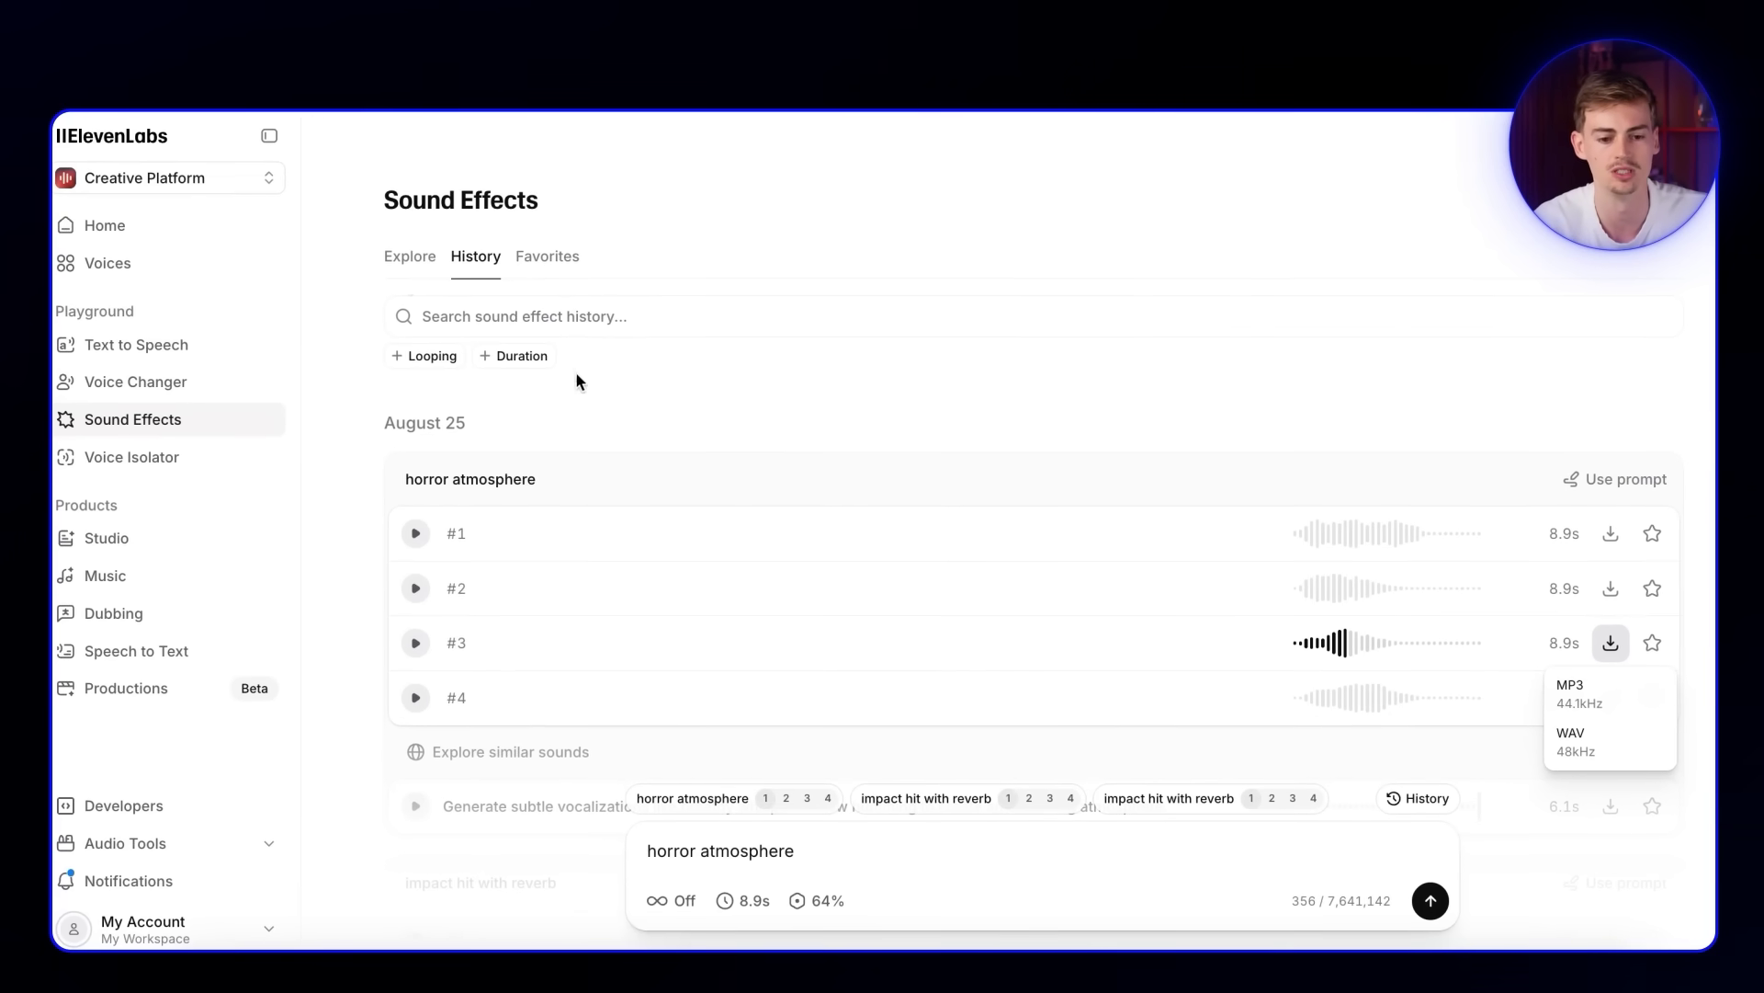
{"action": "left_click", "coordinate": [410, 254]}
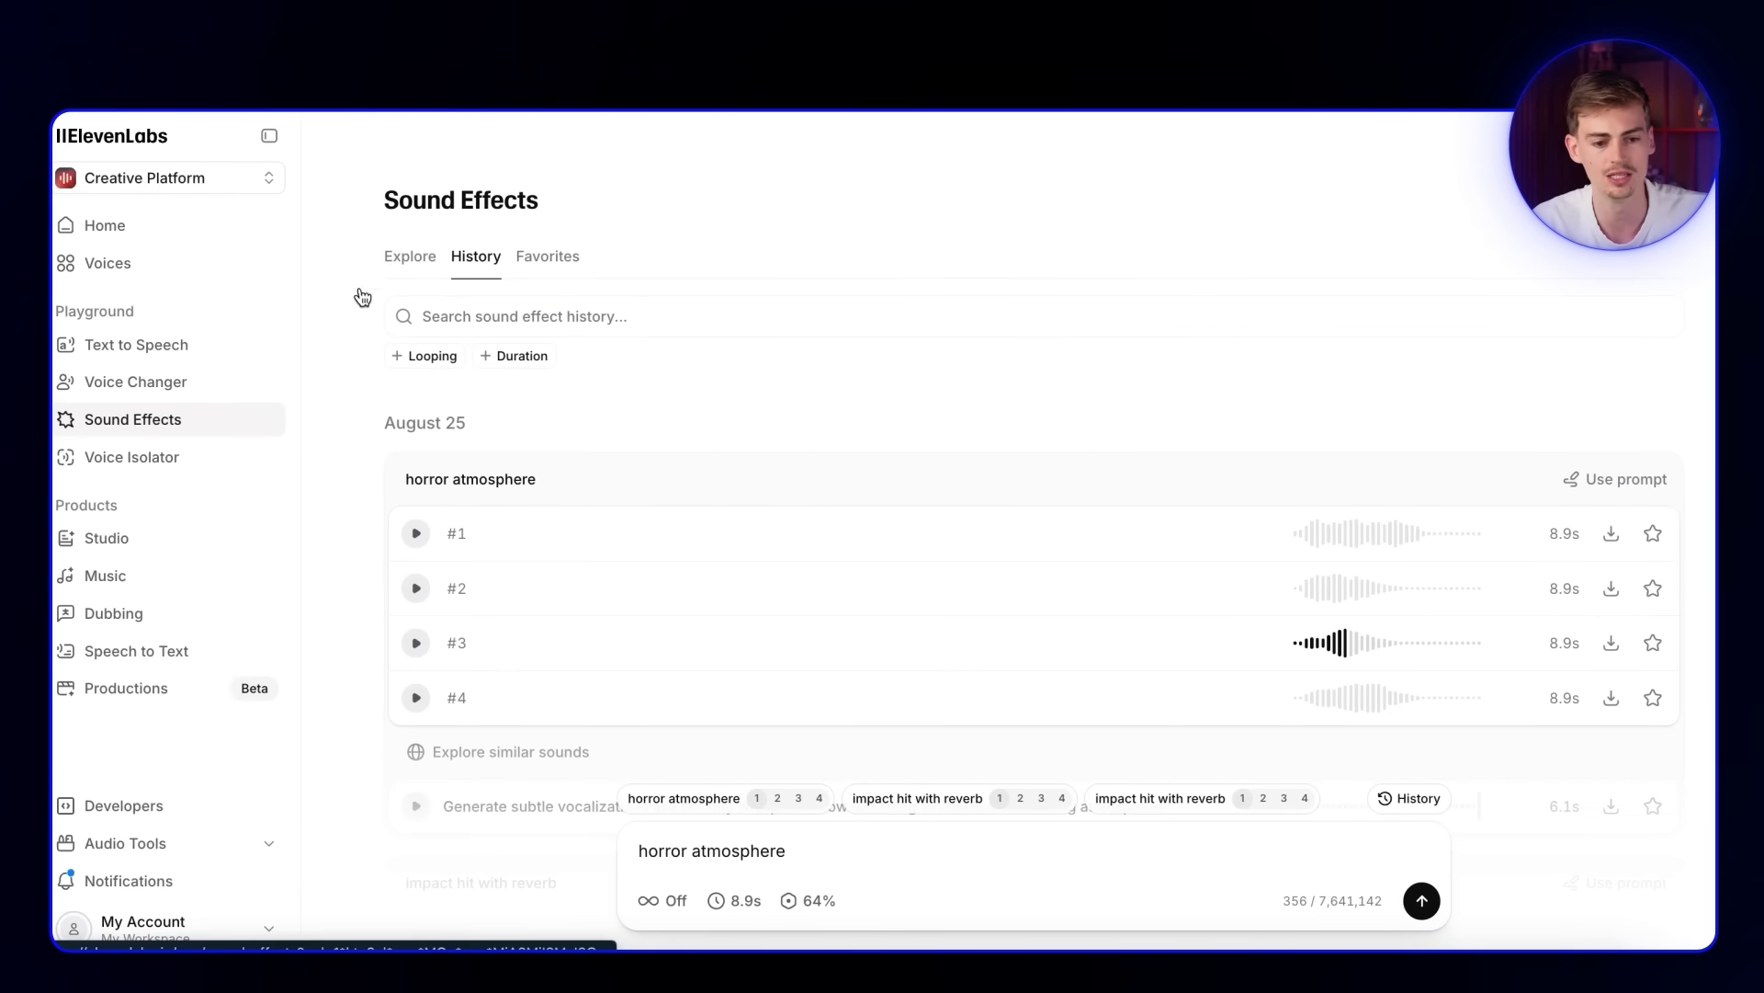
{"action": "scroll", "coordinate": [933, 579], "scroll_direction": "down", "scroll_amount": 8}
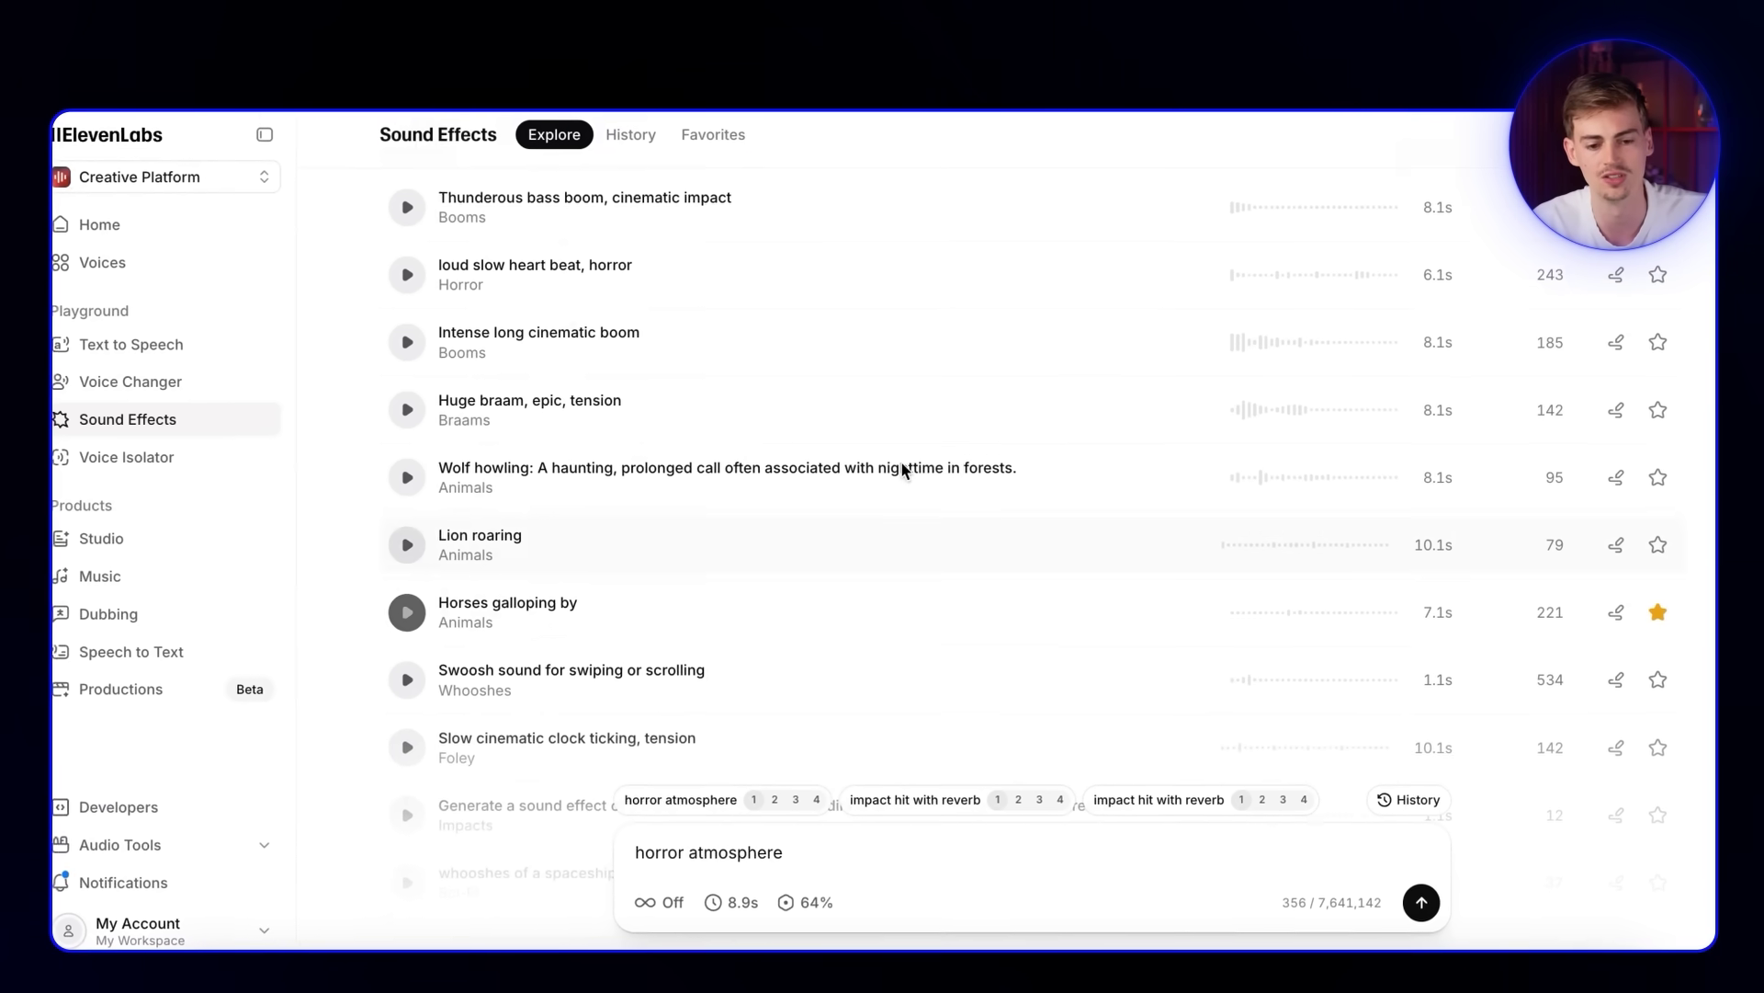
{"action": "scroll", "coordinate": [791, 423], "scroll_direction": "down", "scroll_amount": 1}
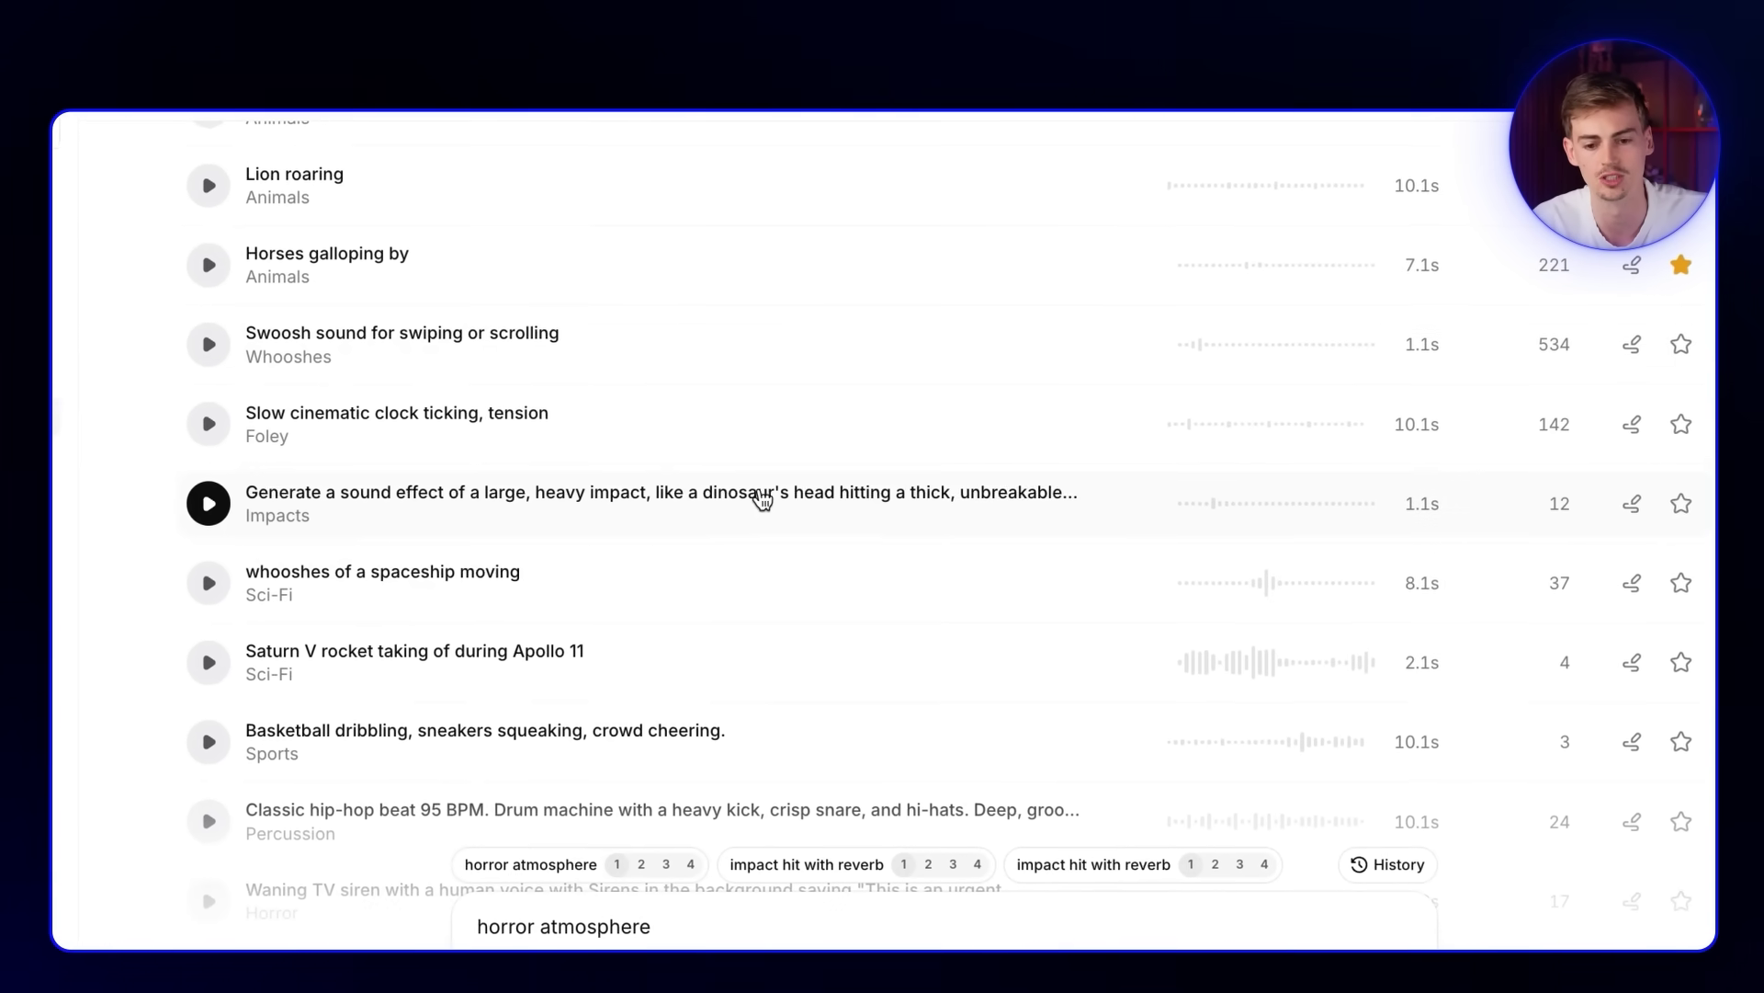
{"action": "scroll", "coordinate": [788, 455], "scroll_direction": "up", "scroll_amount": 8}
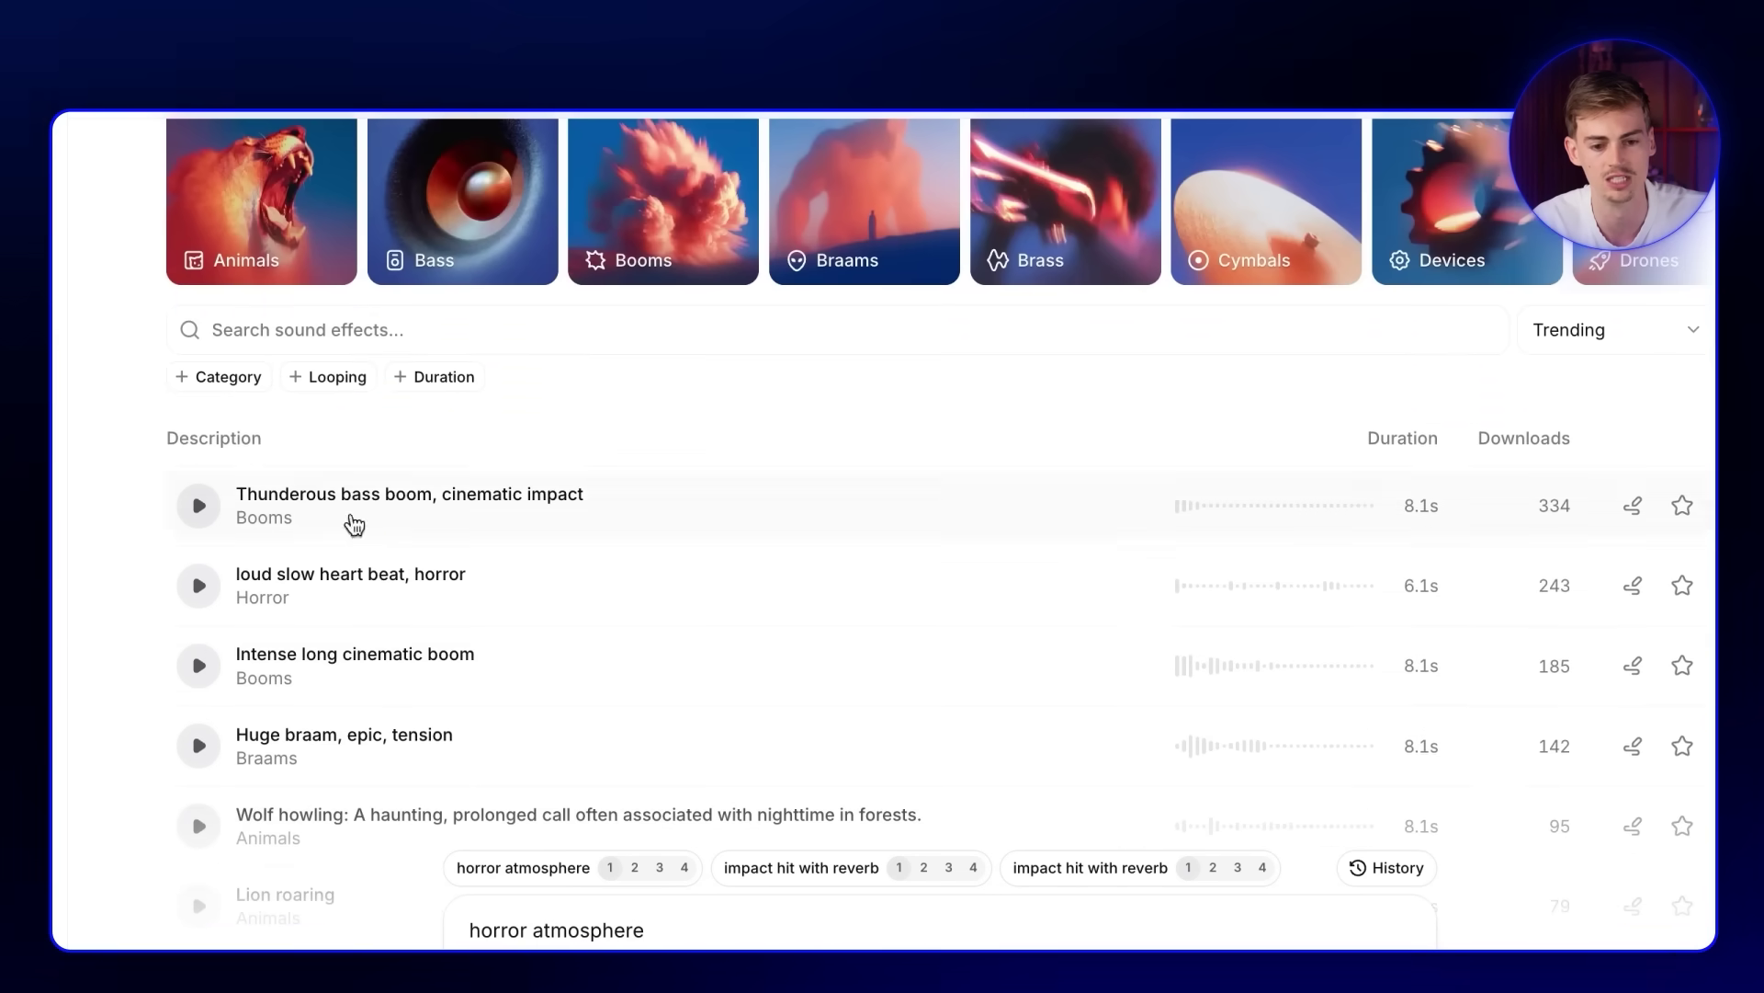
{"action": "scroll", "coordinate": [347, 520], "scroll_direction": "down", "scroll_amount": 7}
{"action": "scroll", "coordinate": [548, 583], "scroll_direction": "down", "scroll_amount": 5}
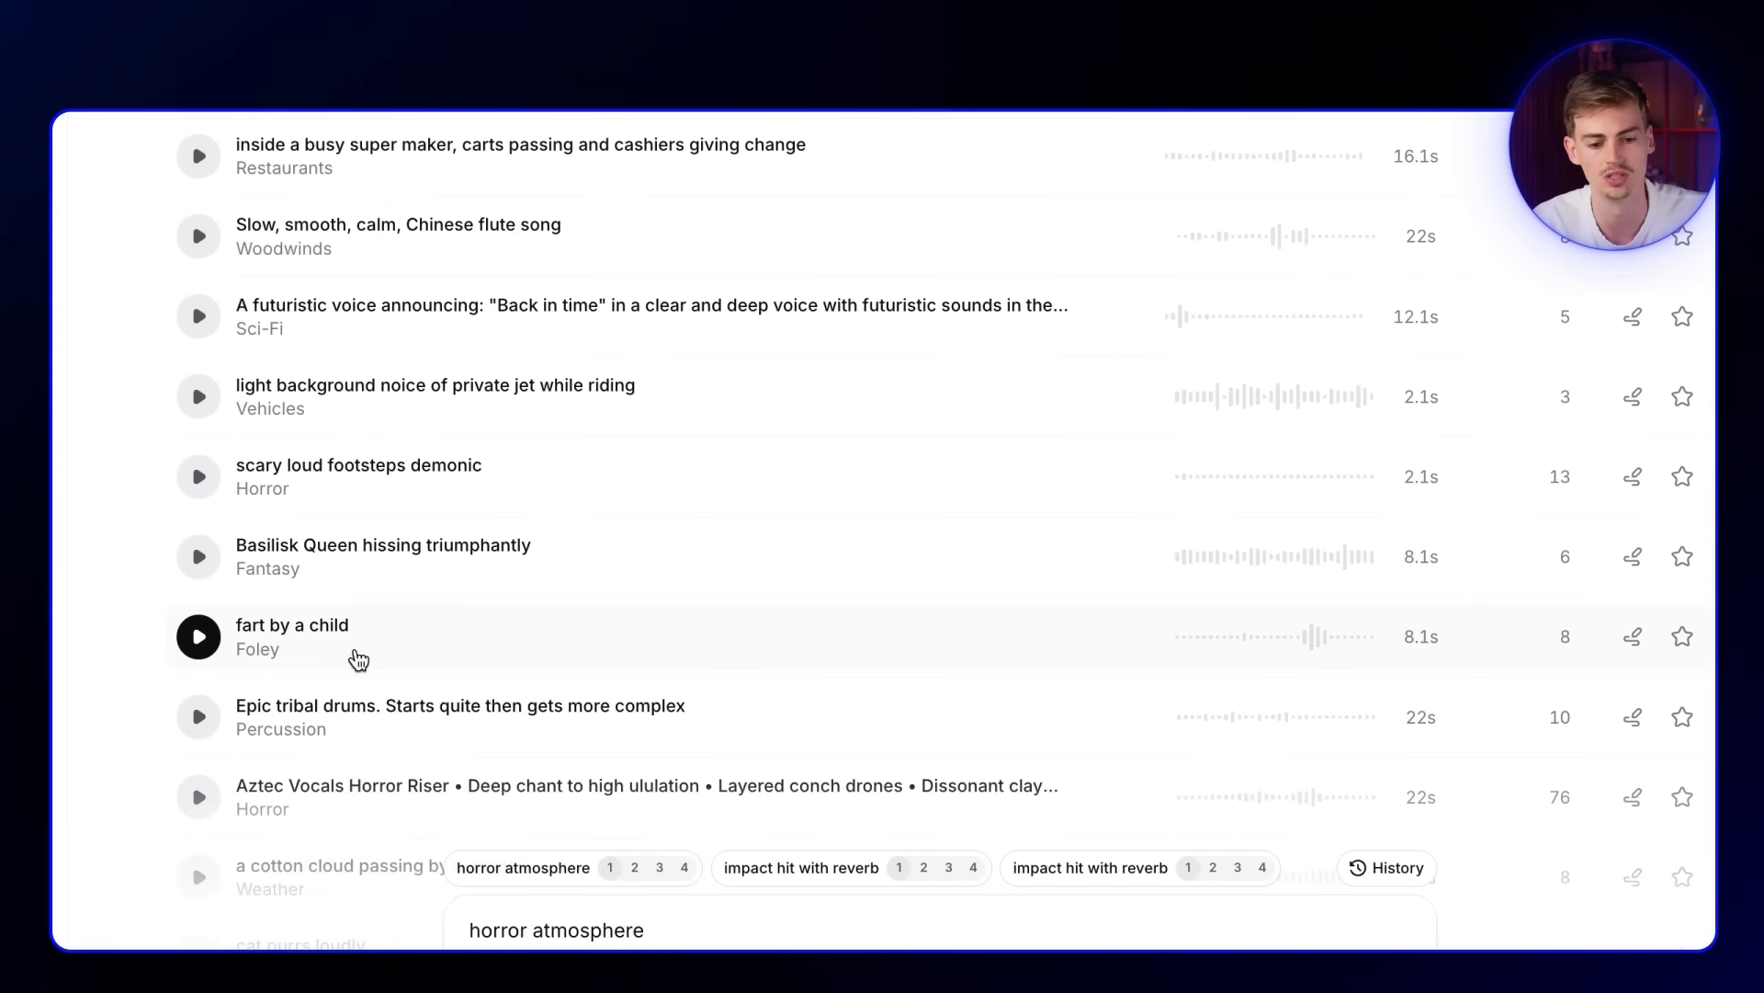
{"action": "scroll", "coordinate": [322, 565], "scroll_direction": "up", "scroll_amount": 5}
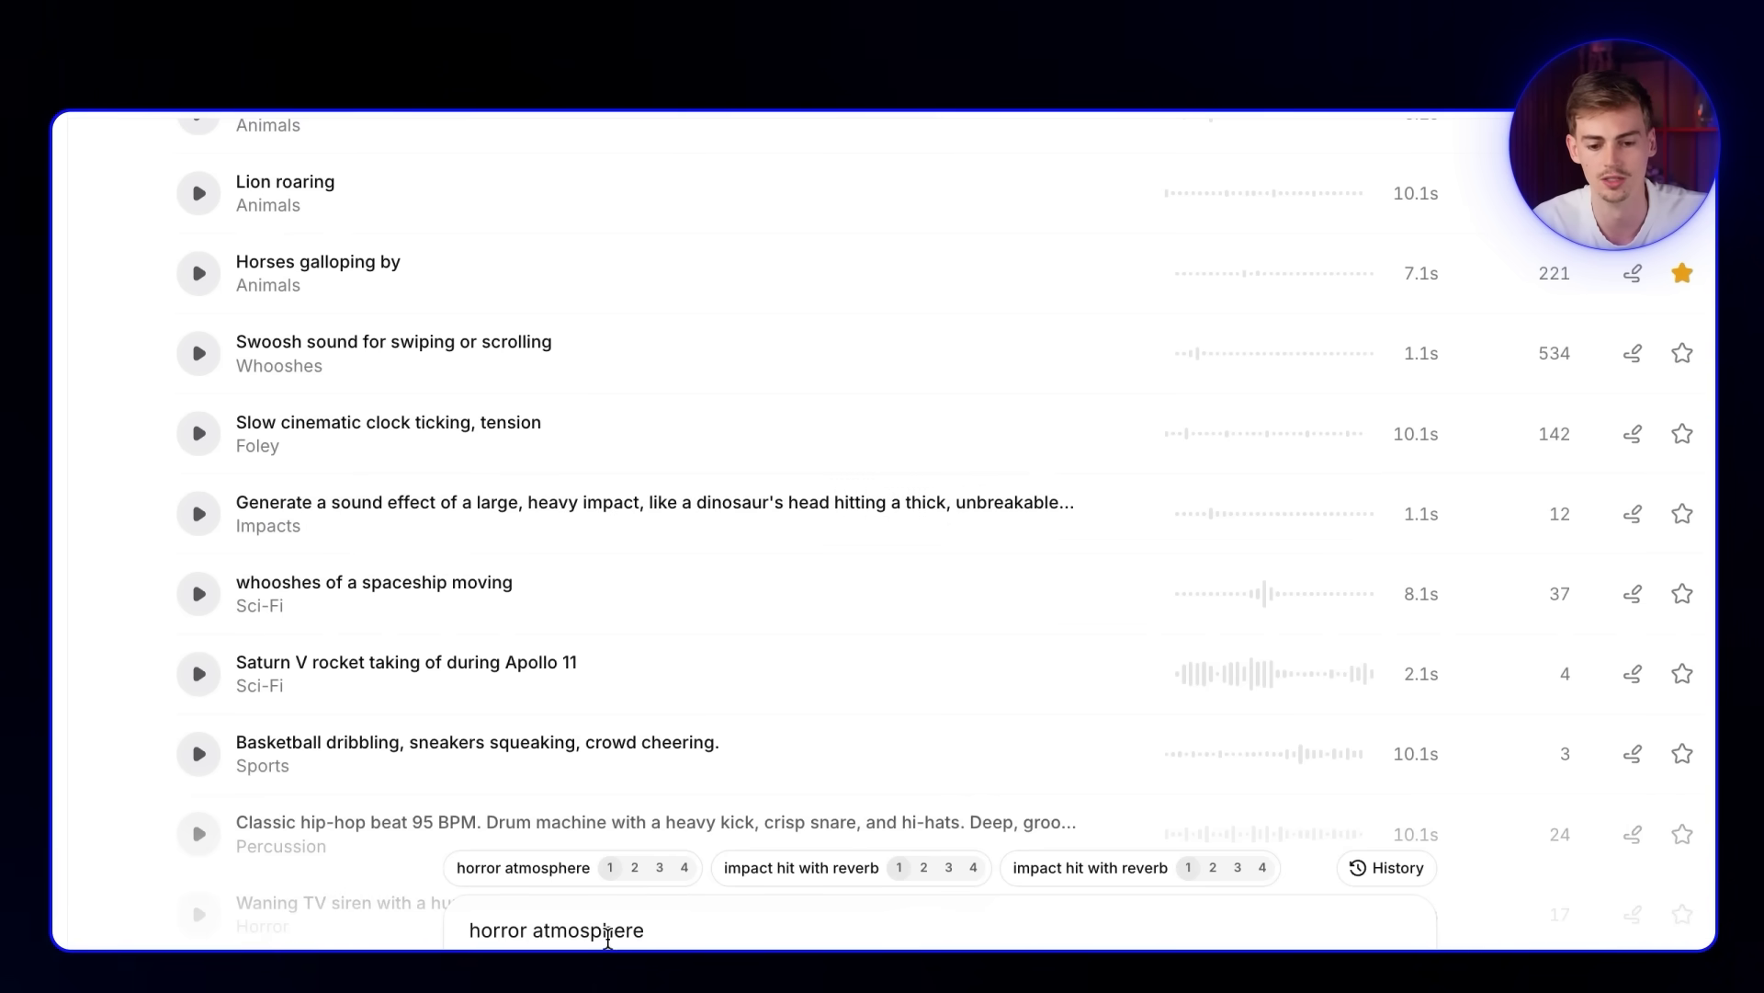
- Replace the prompt with 'high-impact cinematic hit', set 3.0 seconds and 75% prompt influence, and generate
{"action": "left_click_drag", "start_coordinate": [645, 930], "coordinate": [374, 912]}
{"action": "type", "text": "high-impact cinematic hit"}
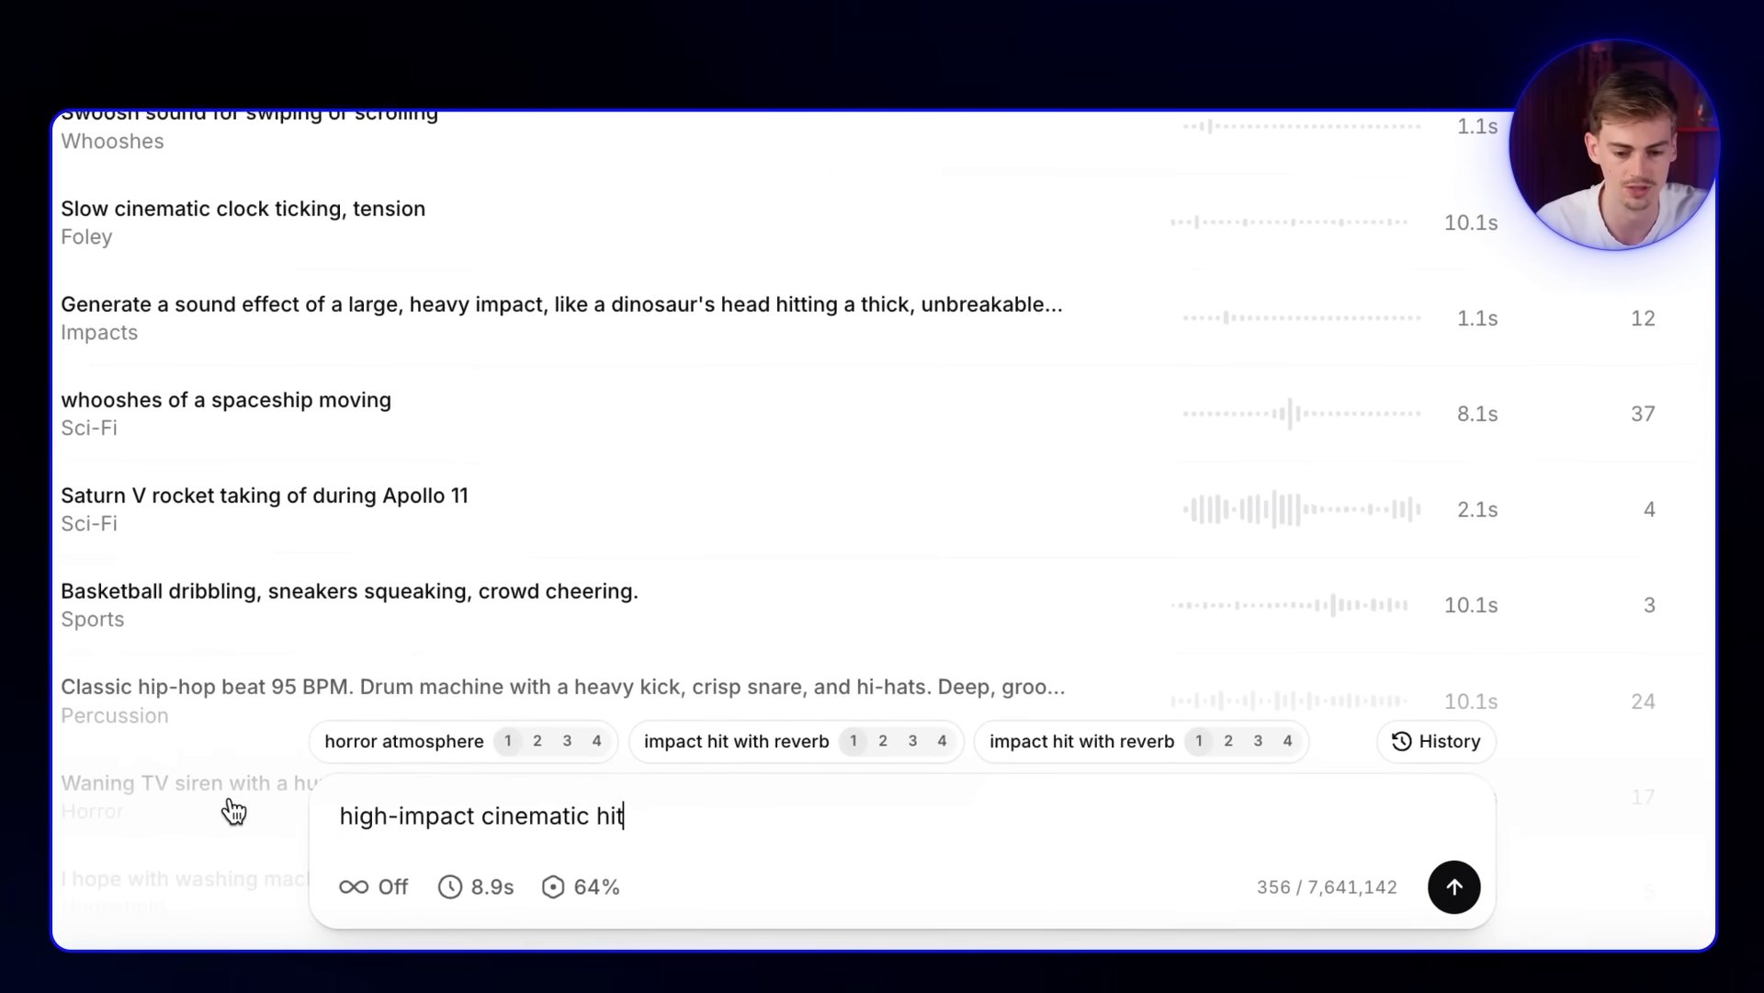
{"action": "left_click_drag", "start_coordinate": [340, 815], "coordinate": [508, 838]}
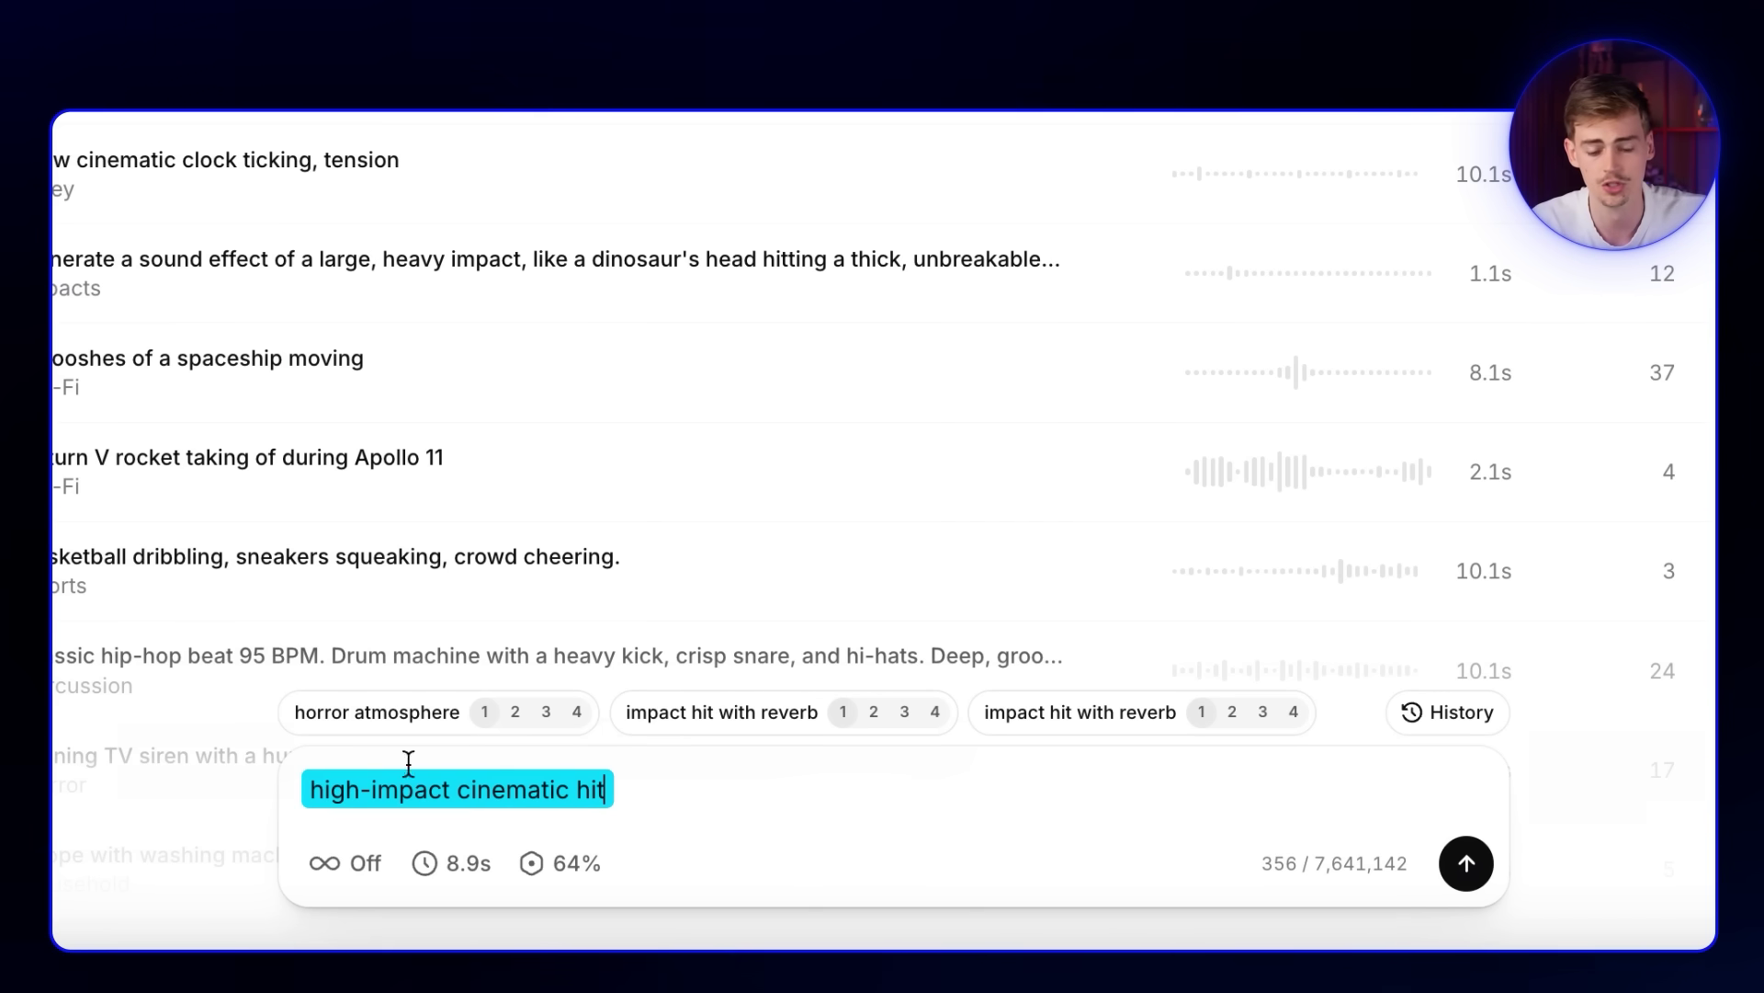
{"action": "left_click_drag", "start_coordinate": [408, 762], "coordinate": [413, 858]}
{"action": "left_click", "coordinate": [432, 864]}
{"action": "left_click_drag", "start_coordinate": [393, 793], "coordinate": [339, 800]}
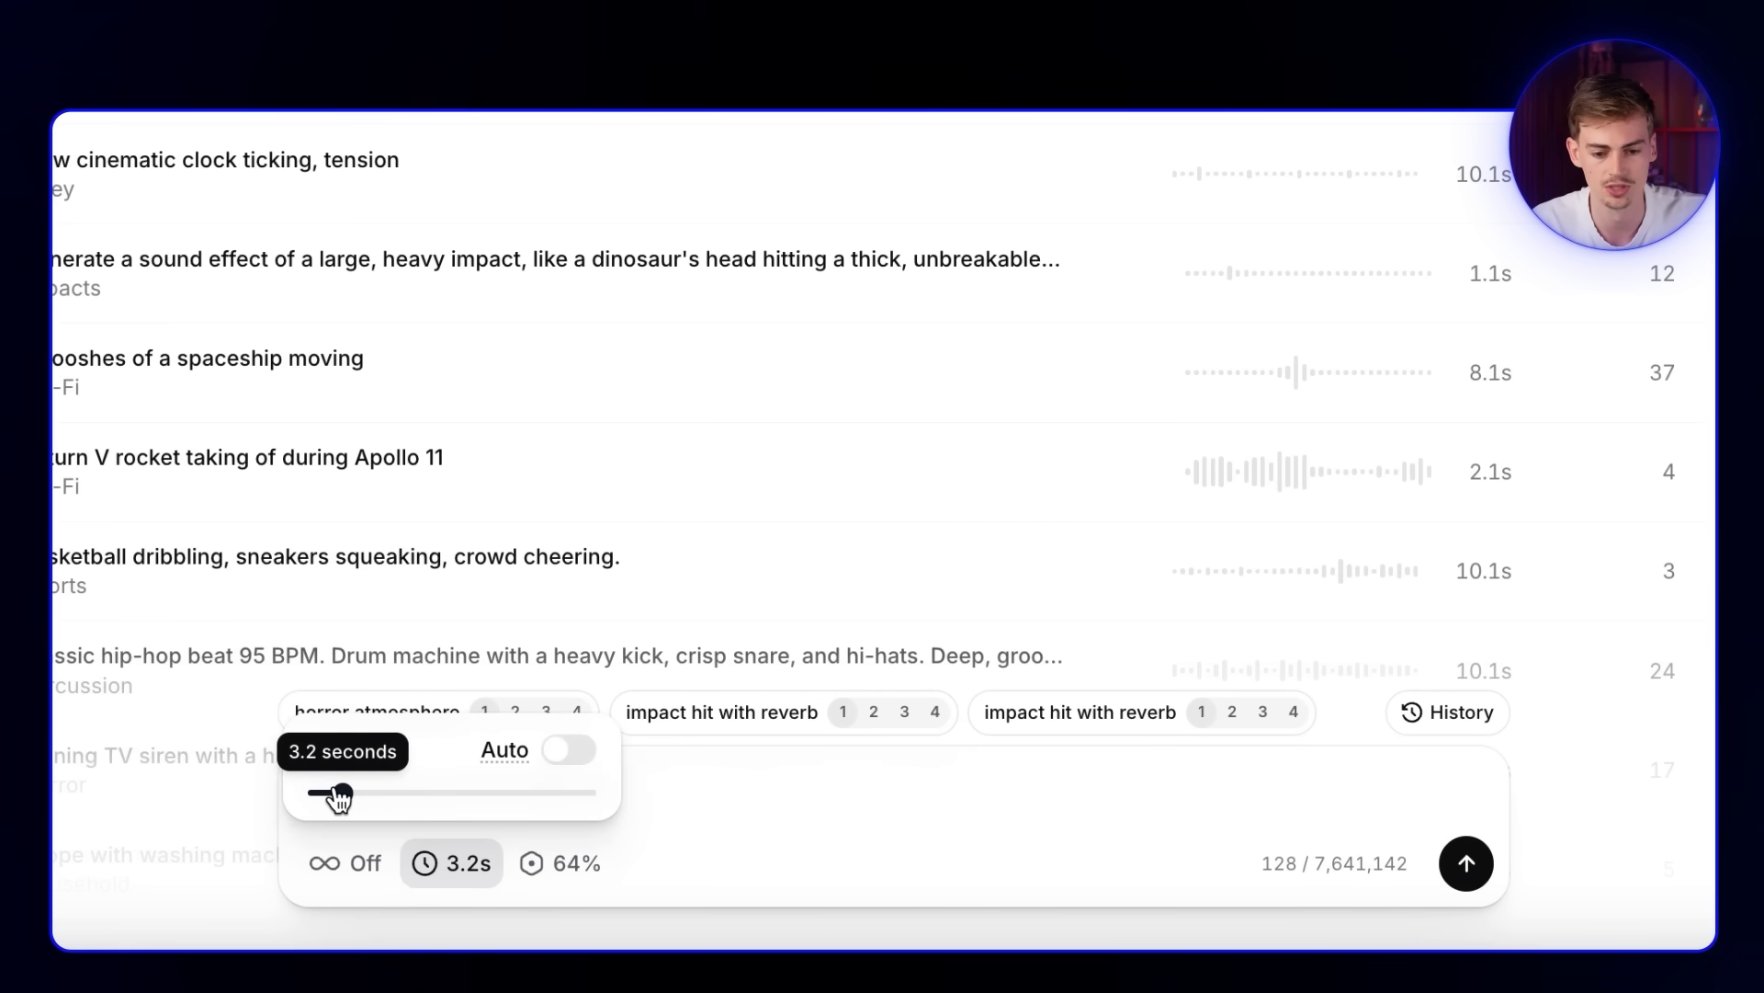
{"action": "left_click", "coordinate": [577, 864]}
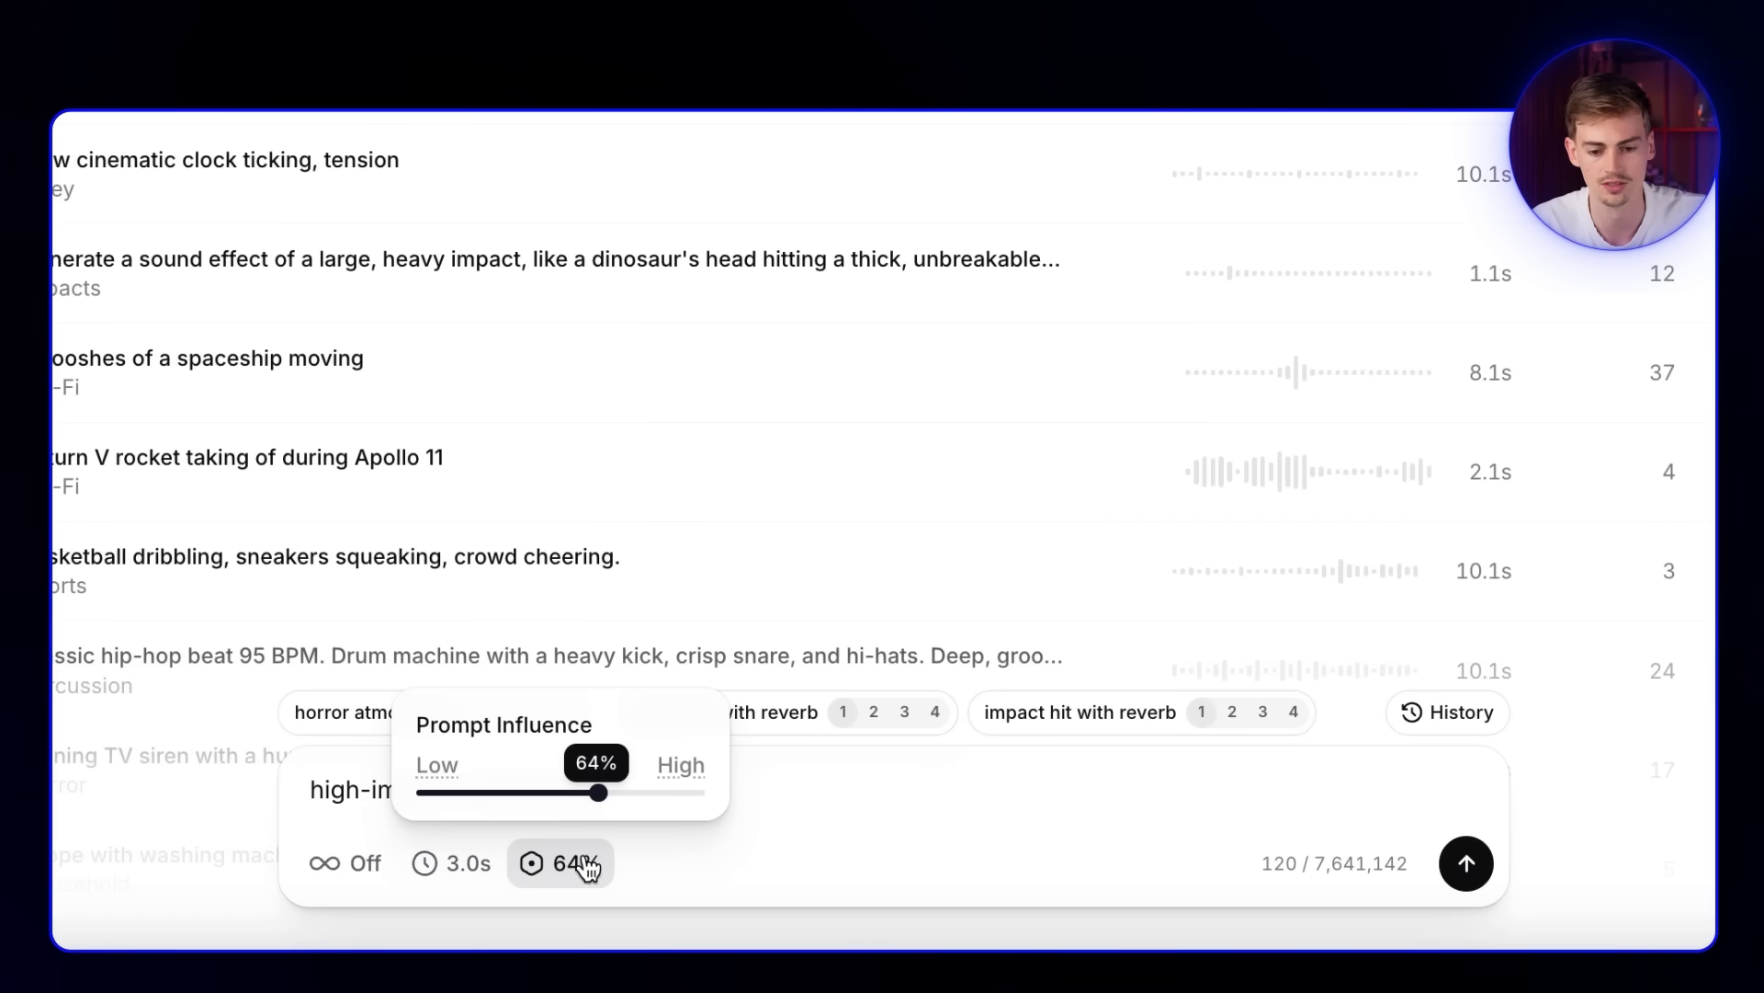
{"action": "left_click_drag", "start_coordinate": [600, 796], "coordinate": [631, 794]}
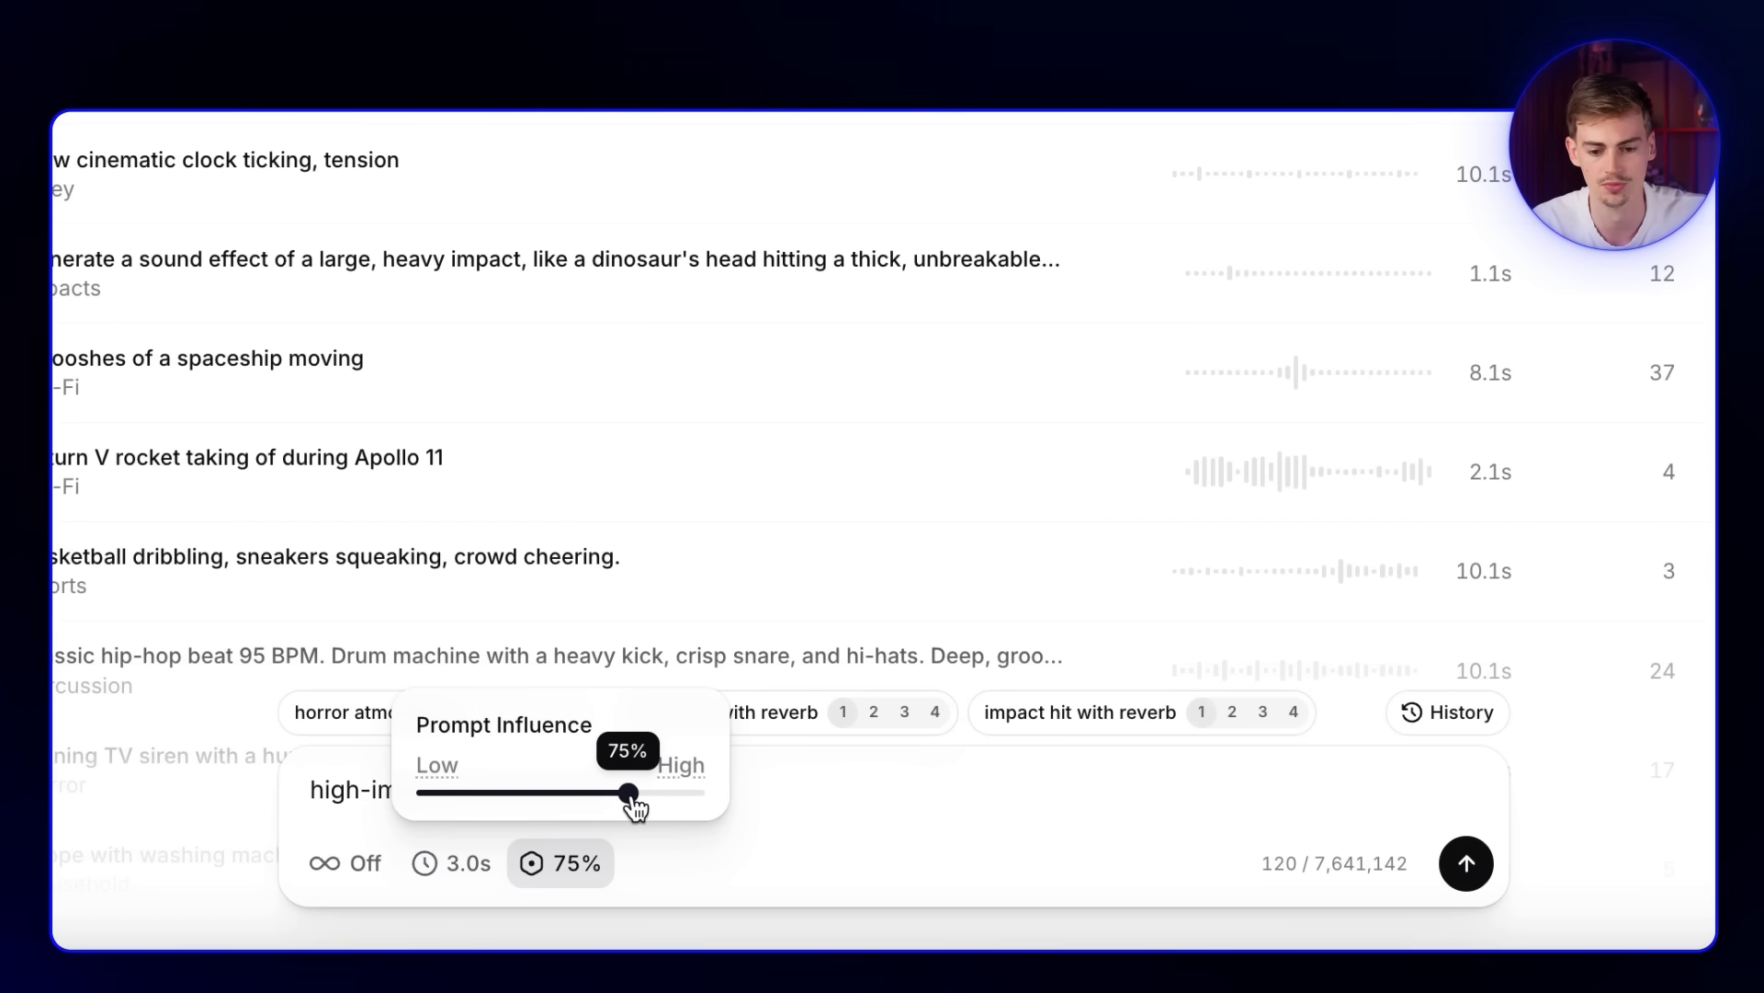
{"action": "left_click", "coordinate": [867, 808]}
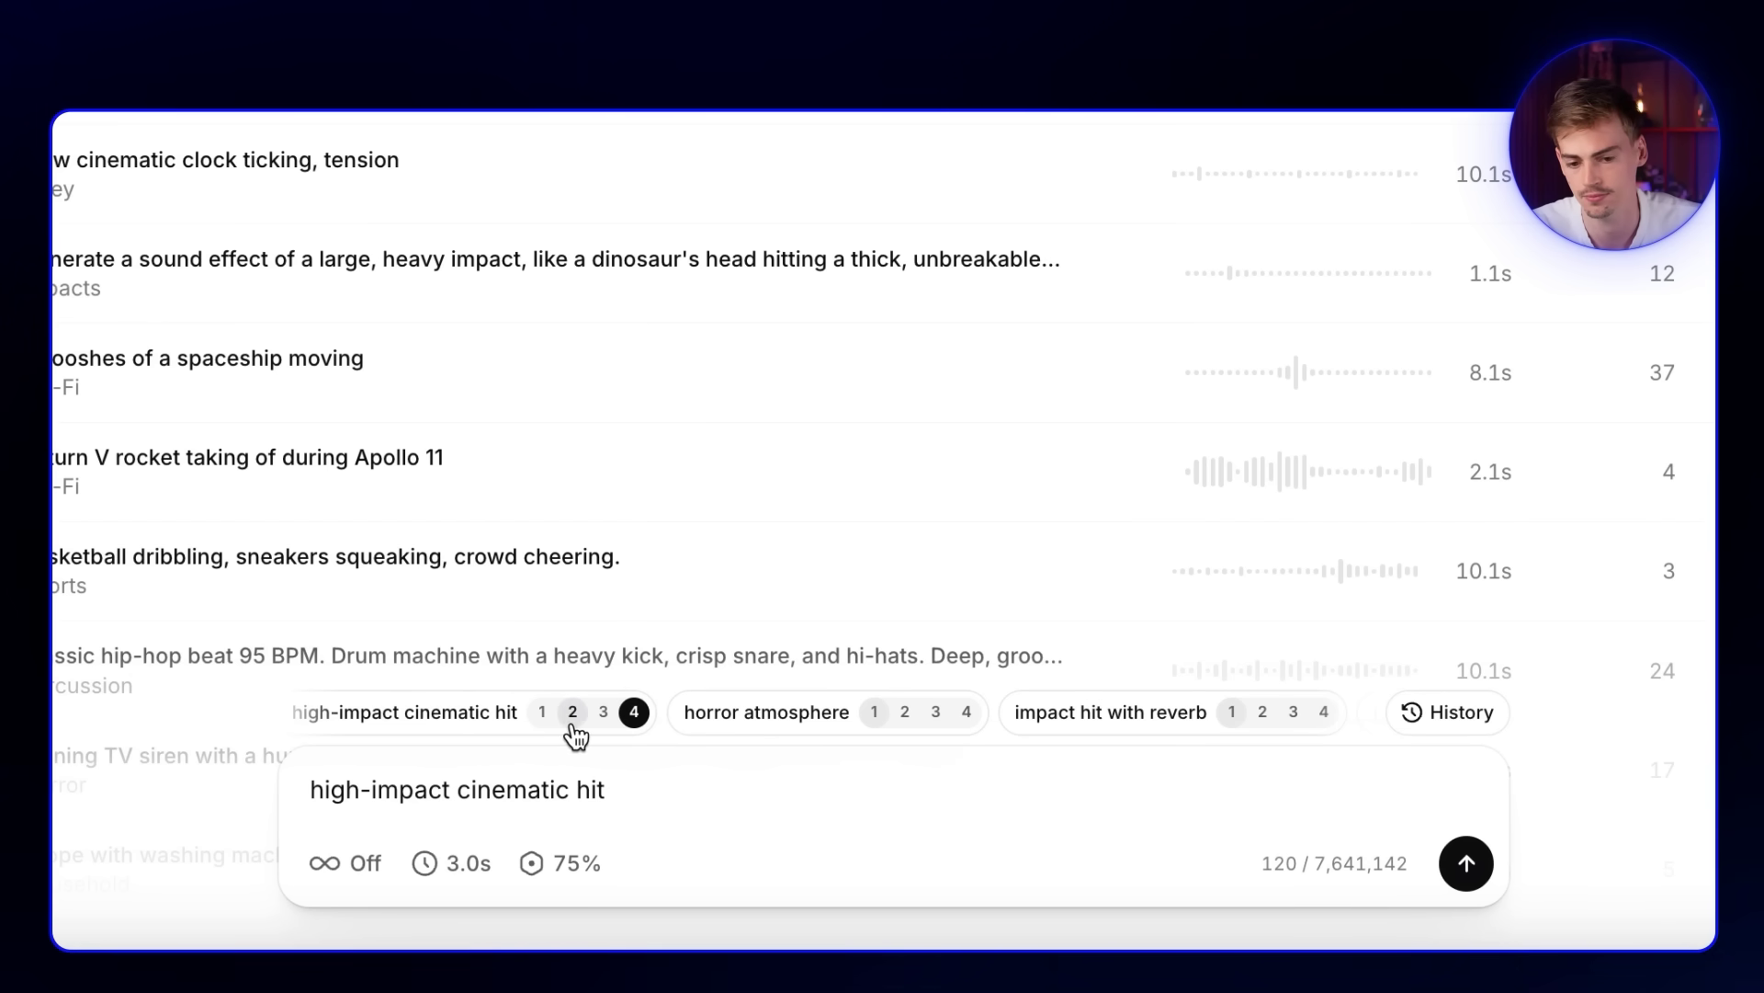
- Open the new cinematic hit variations and play takes #4 and #1
{"action": "left_click", "coordinate": [543, 716]}
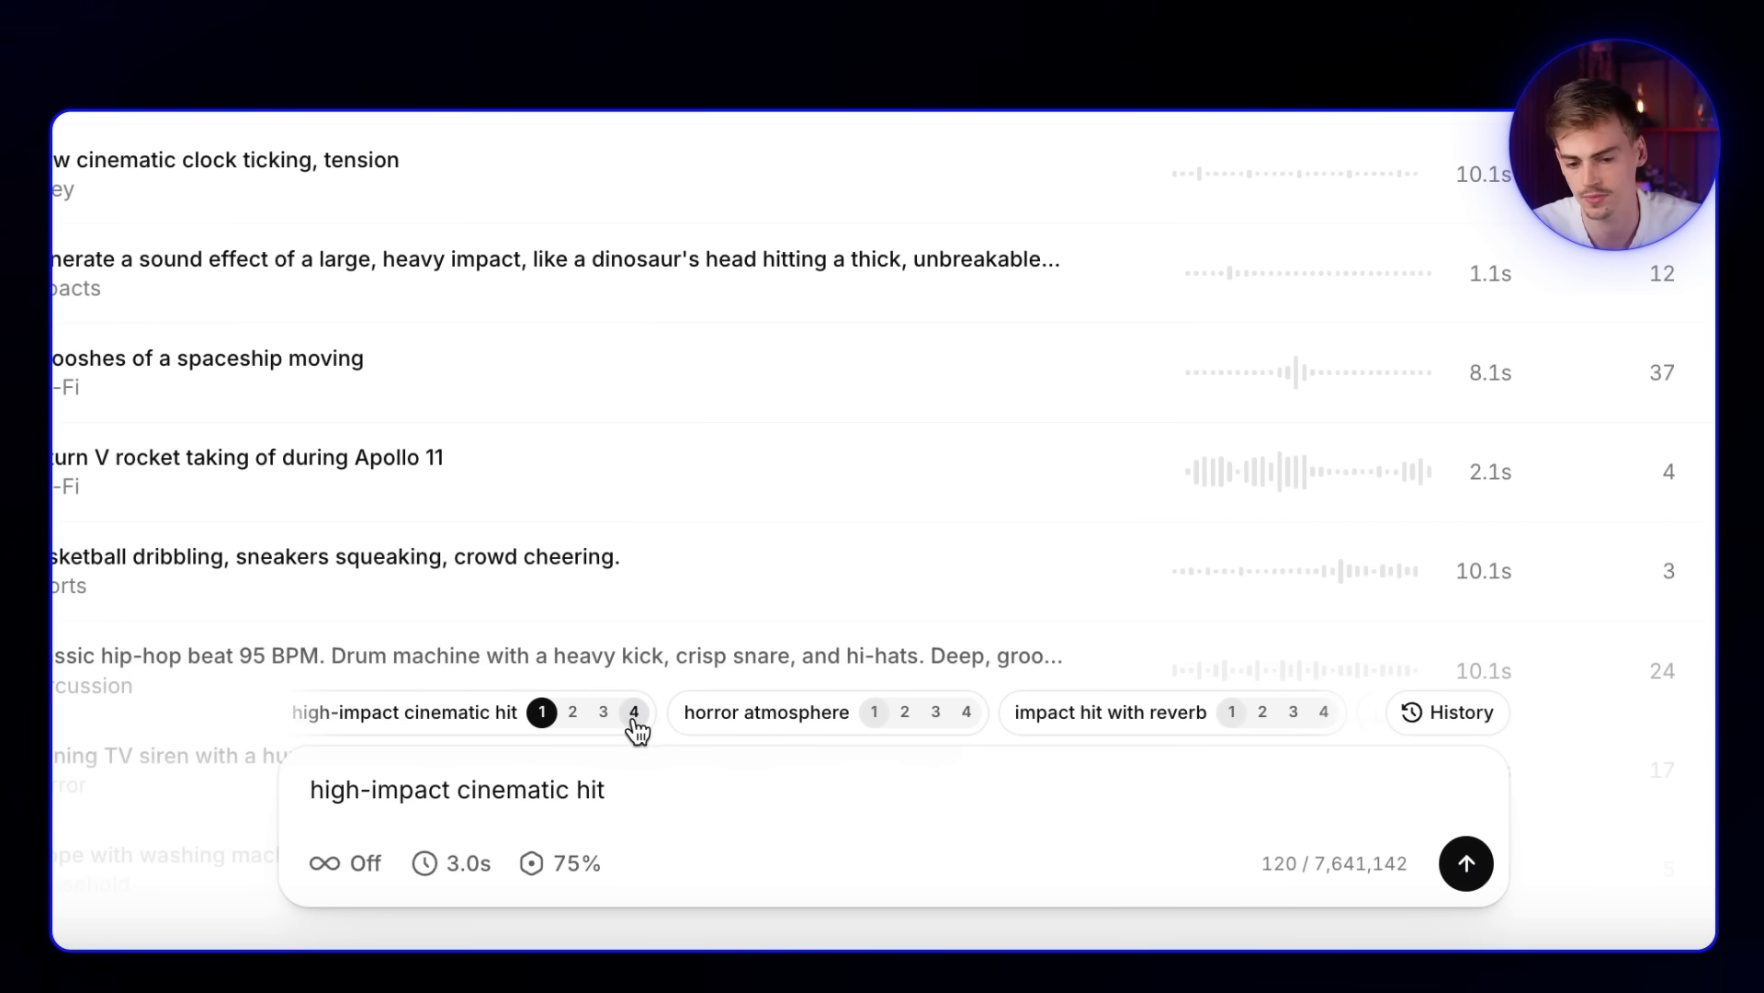
{"action": "left_click", "coordinate": [463, 726]}
{"action": "left_click", "coordinate": [77, 670]}
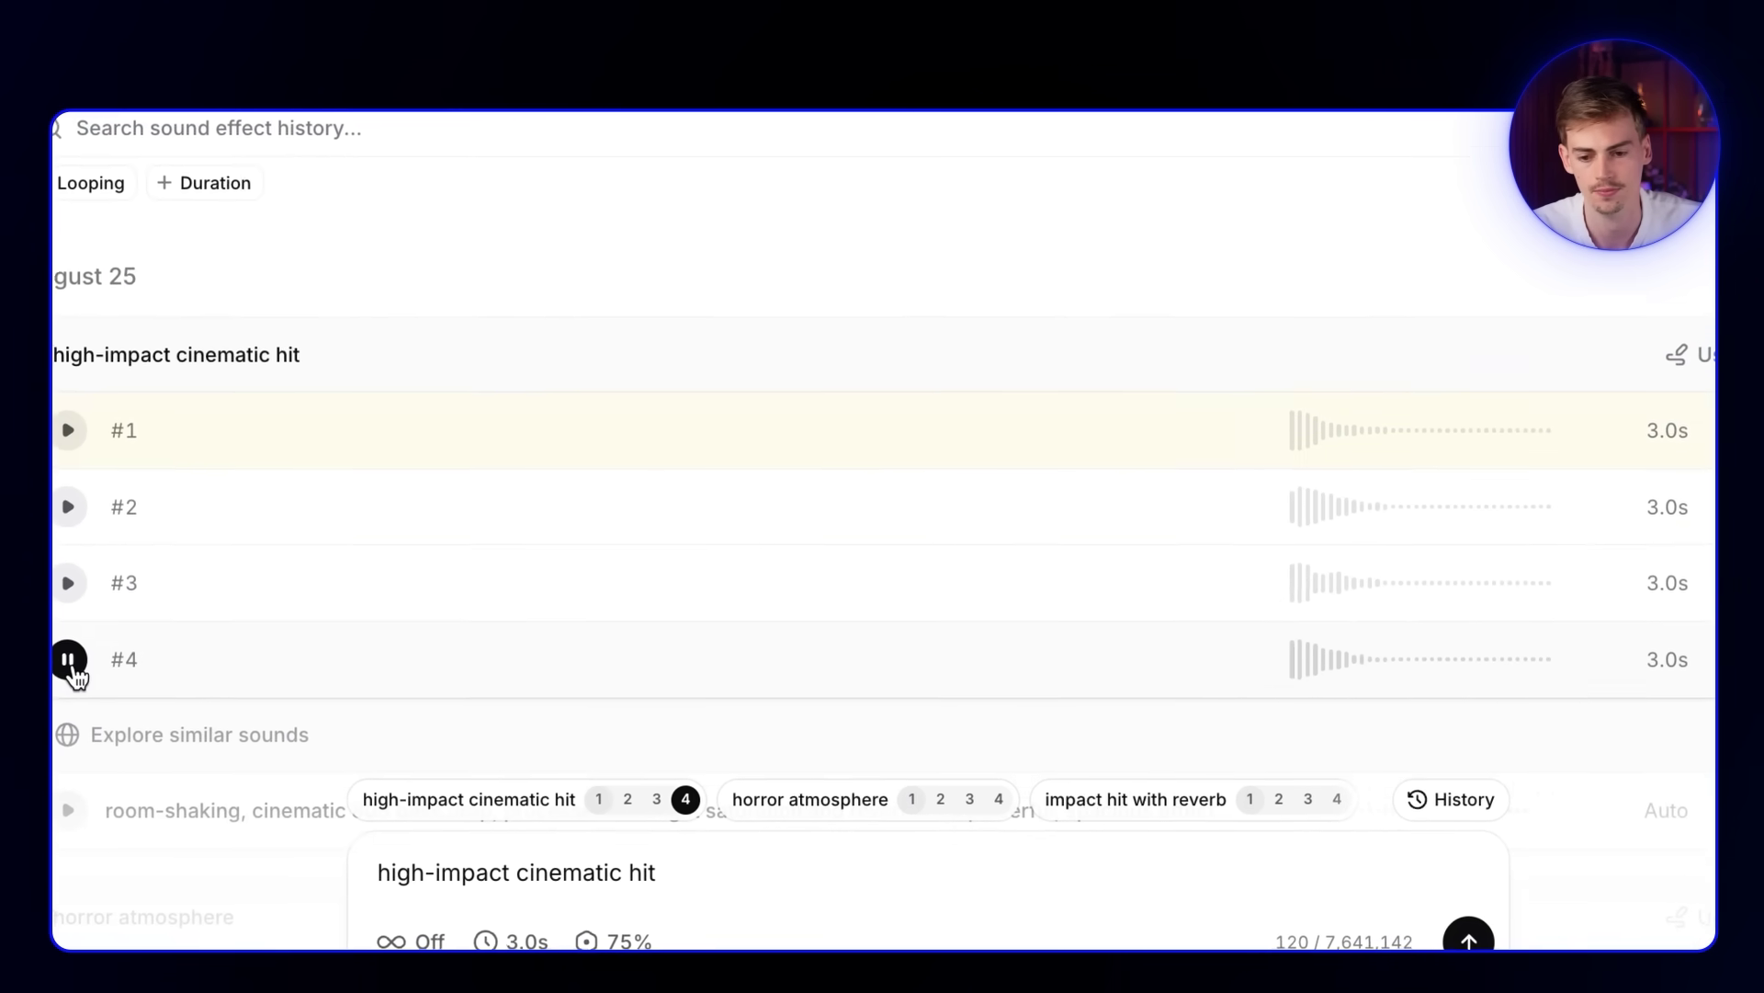
{"action": "left_click", "coordinate": [80, 446]}
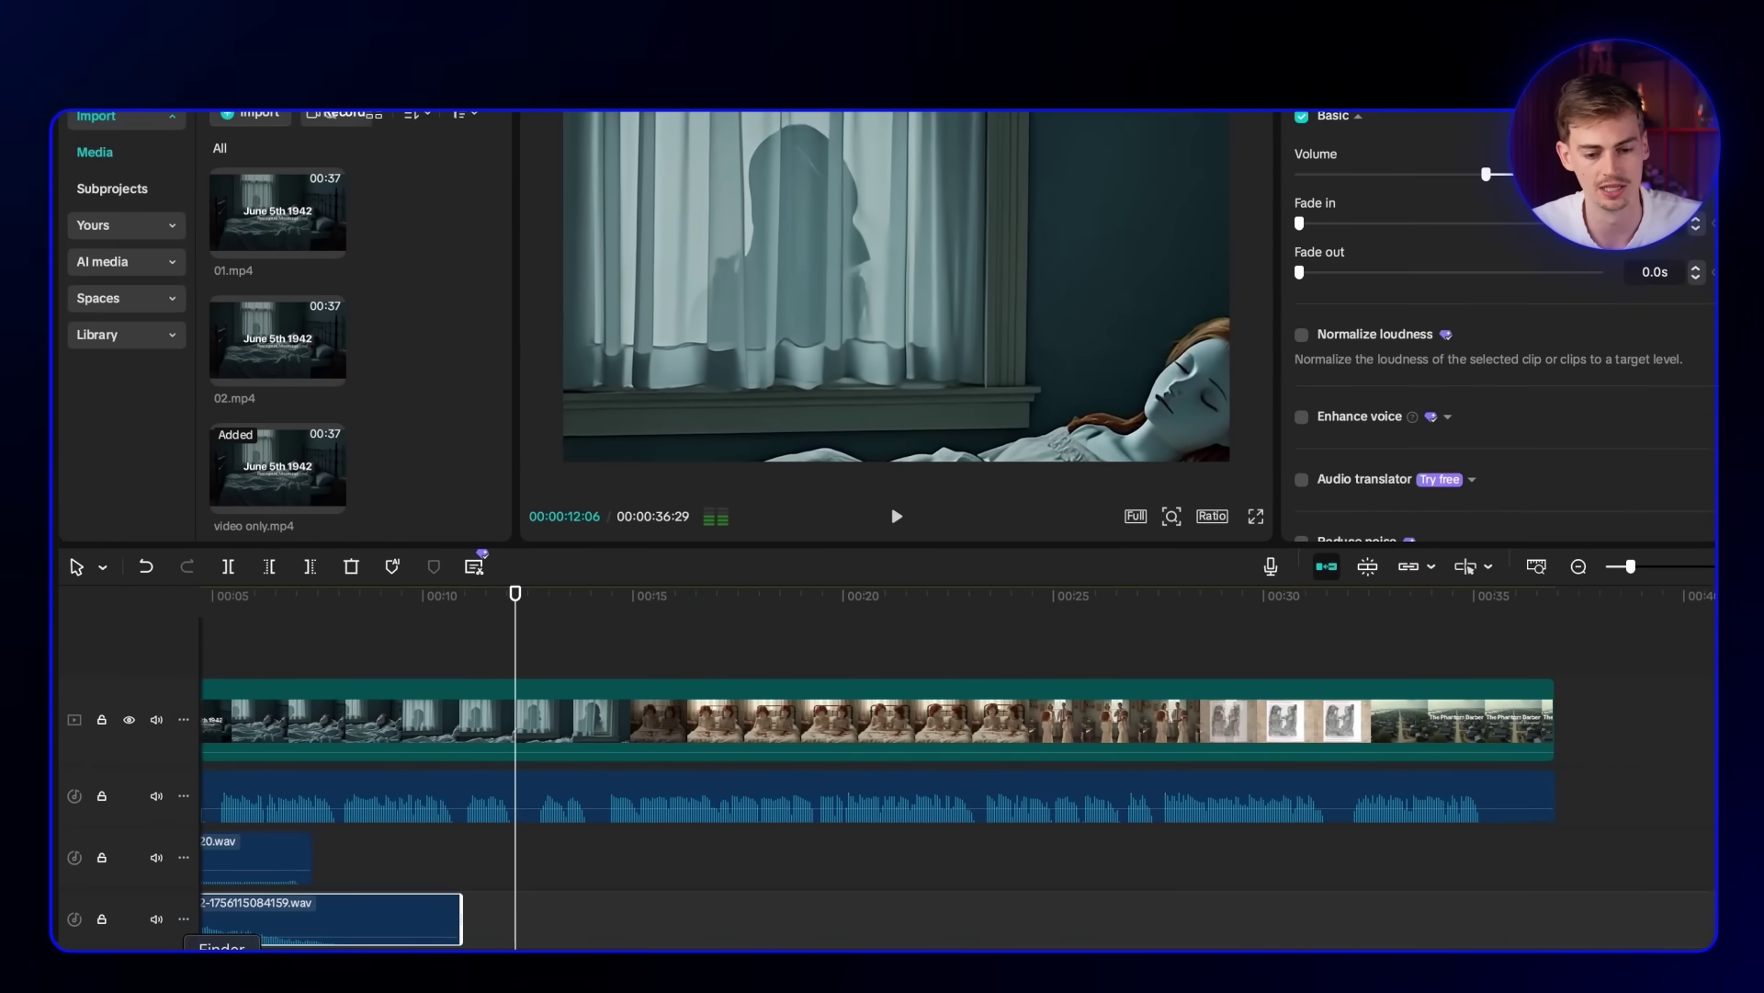
- Drop the high-impact hit WAV from Downloads onto an extra audio track at about 12 seconds
{"action": "left_click", "coordinate": [222, 947]}
{"action": "left_click_drag", "start_coordinate": [880, 406], "coordinate": [567, 884]}
{"action": "scroll", "coordinate": [551, 868], "scroll_direction": "up", "scroll_amount": 3}
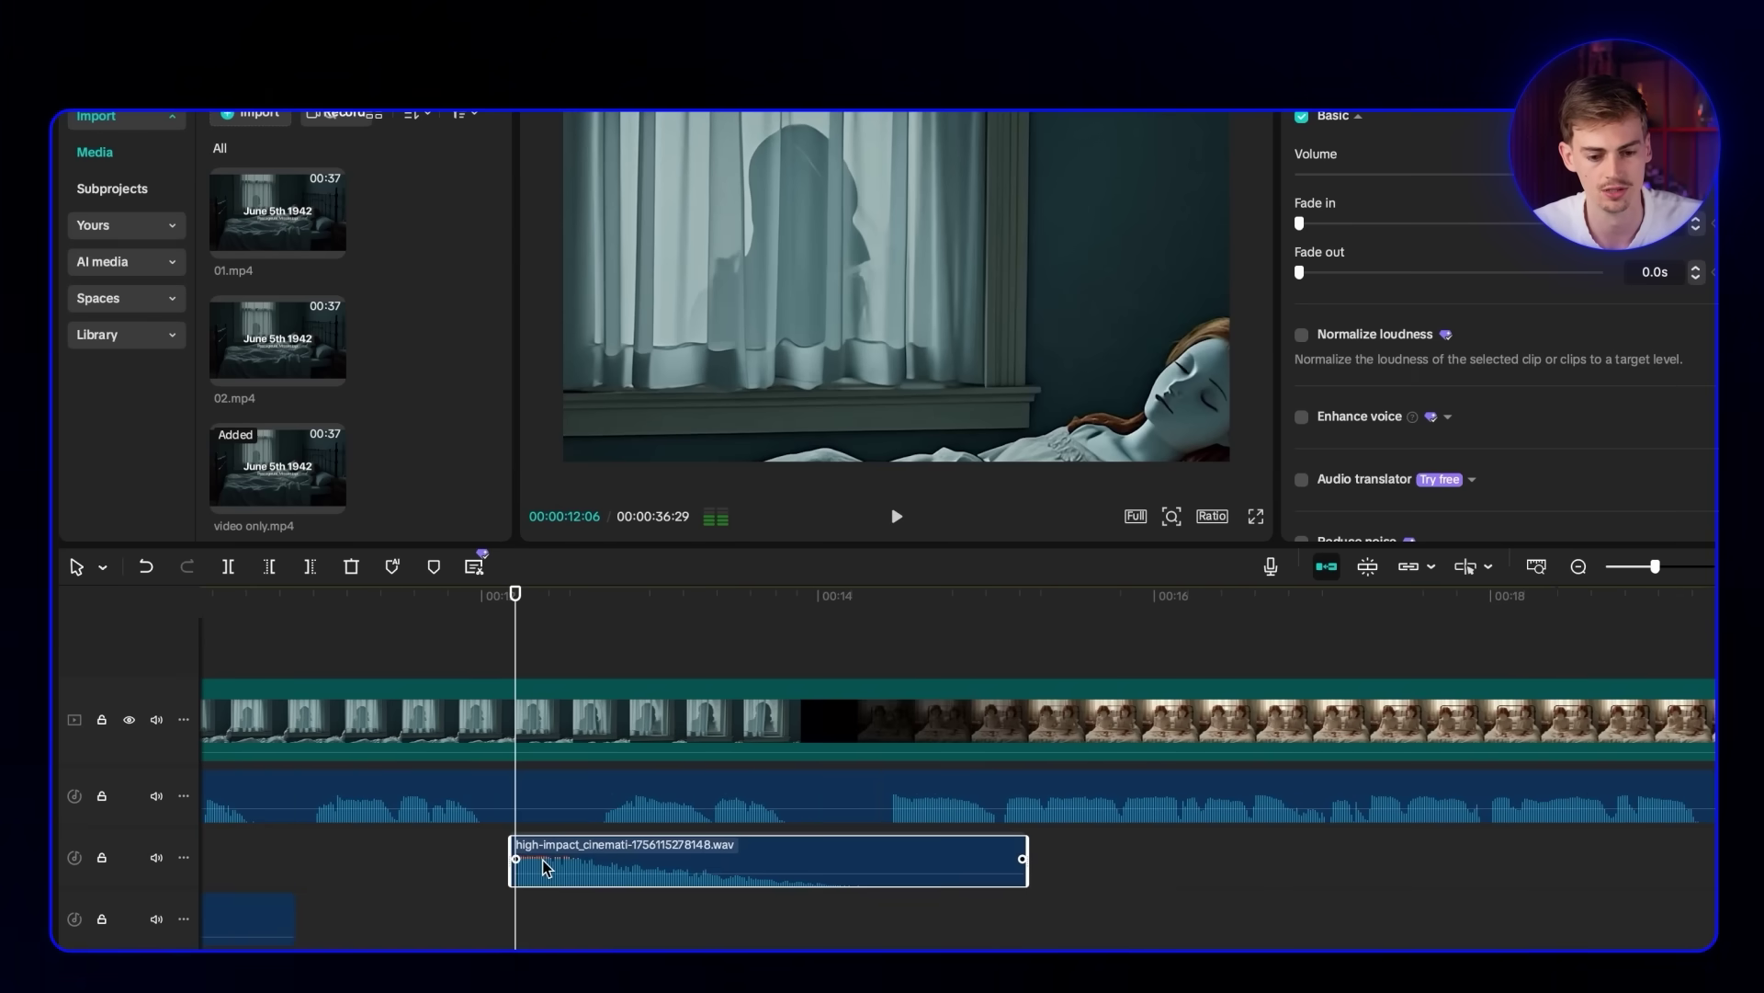
{"action": "key", "text": "shift+Left"}
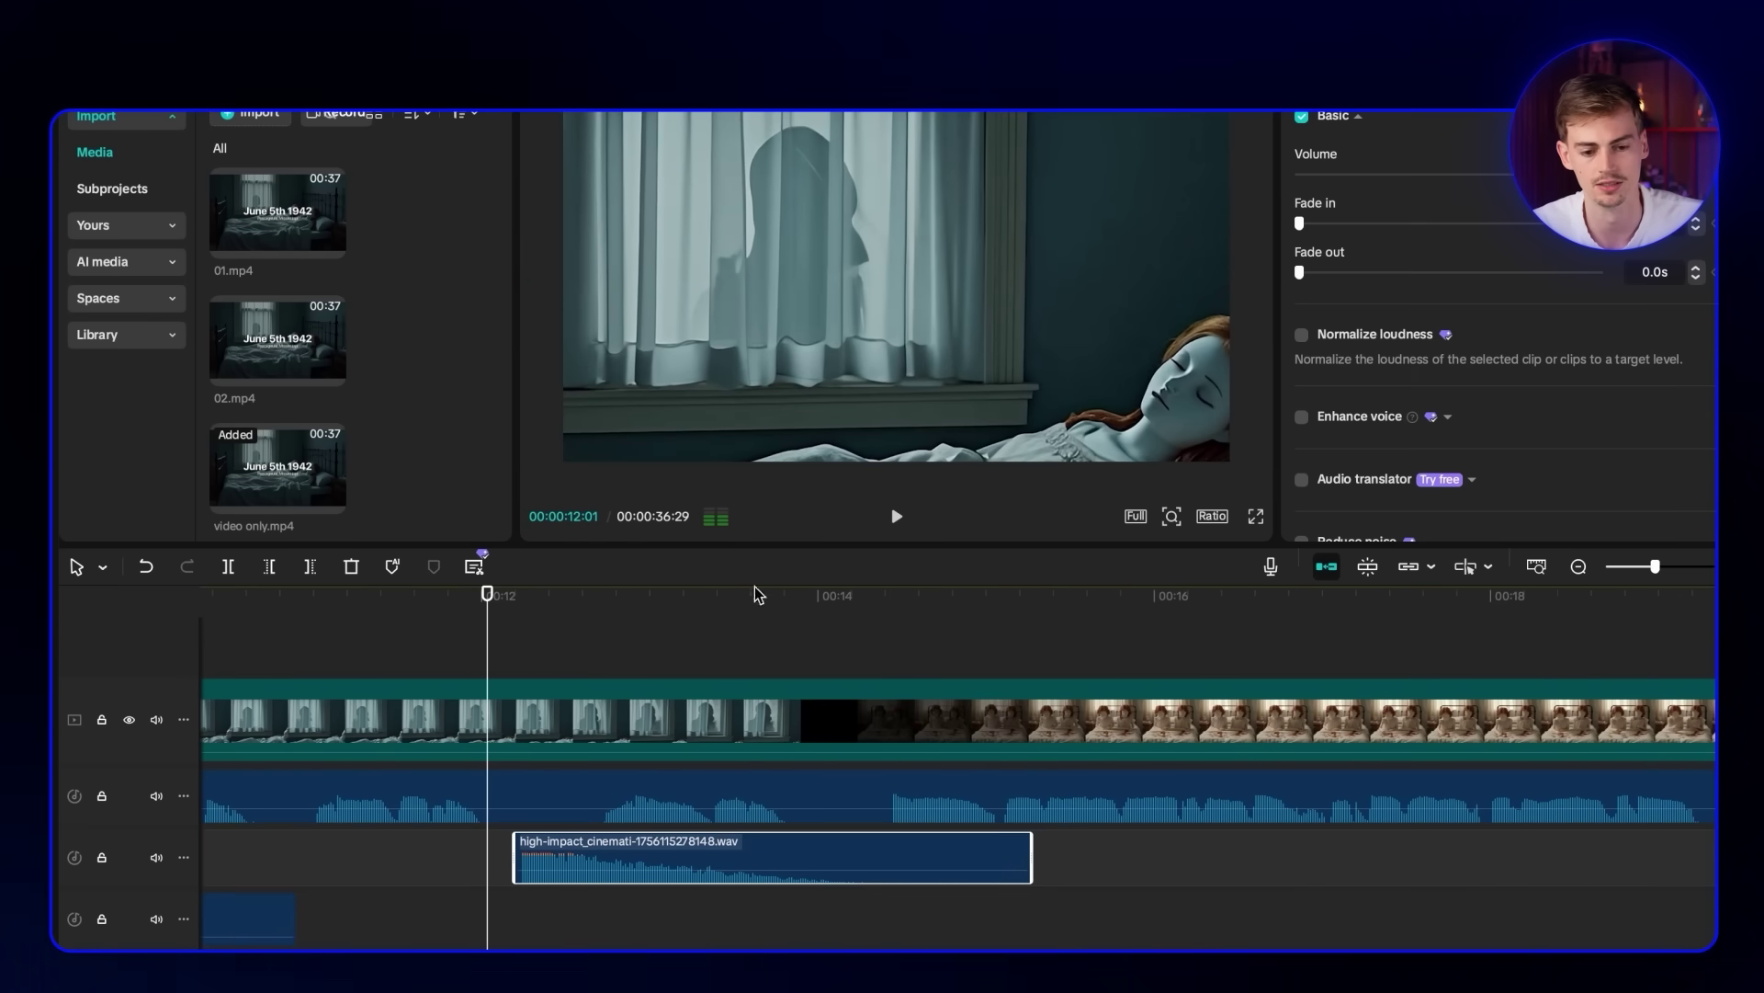
{"action": "key", "text": "super+minus"}
- Play back around the hit, muting and unmuting its track to compare the sound
{"action": "left_click", "coordinate": [898, 519]}
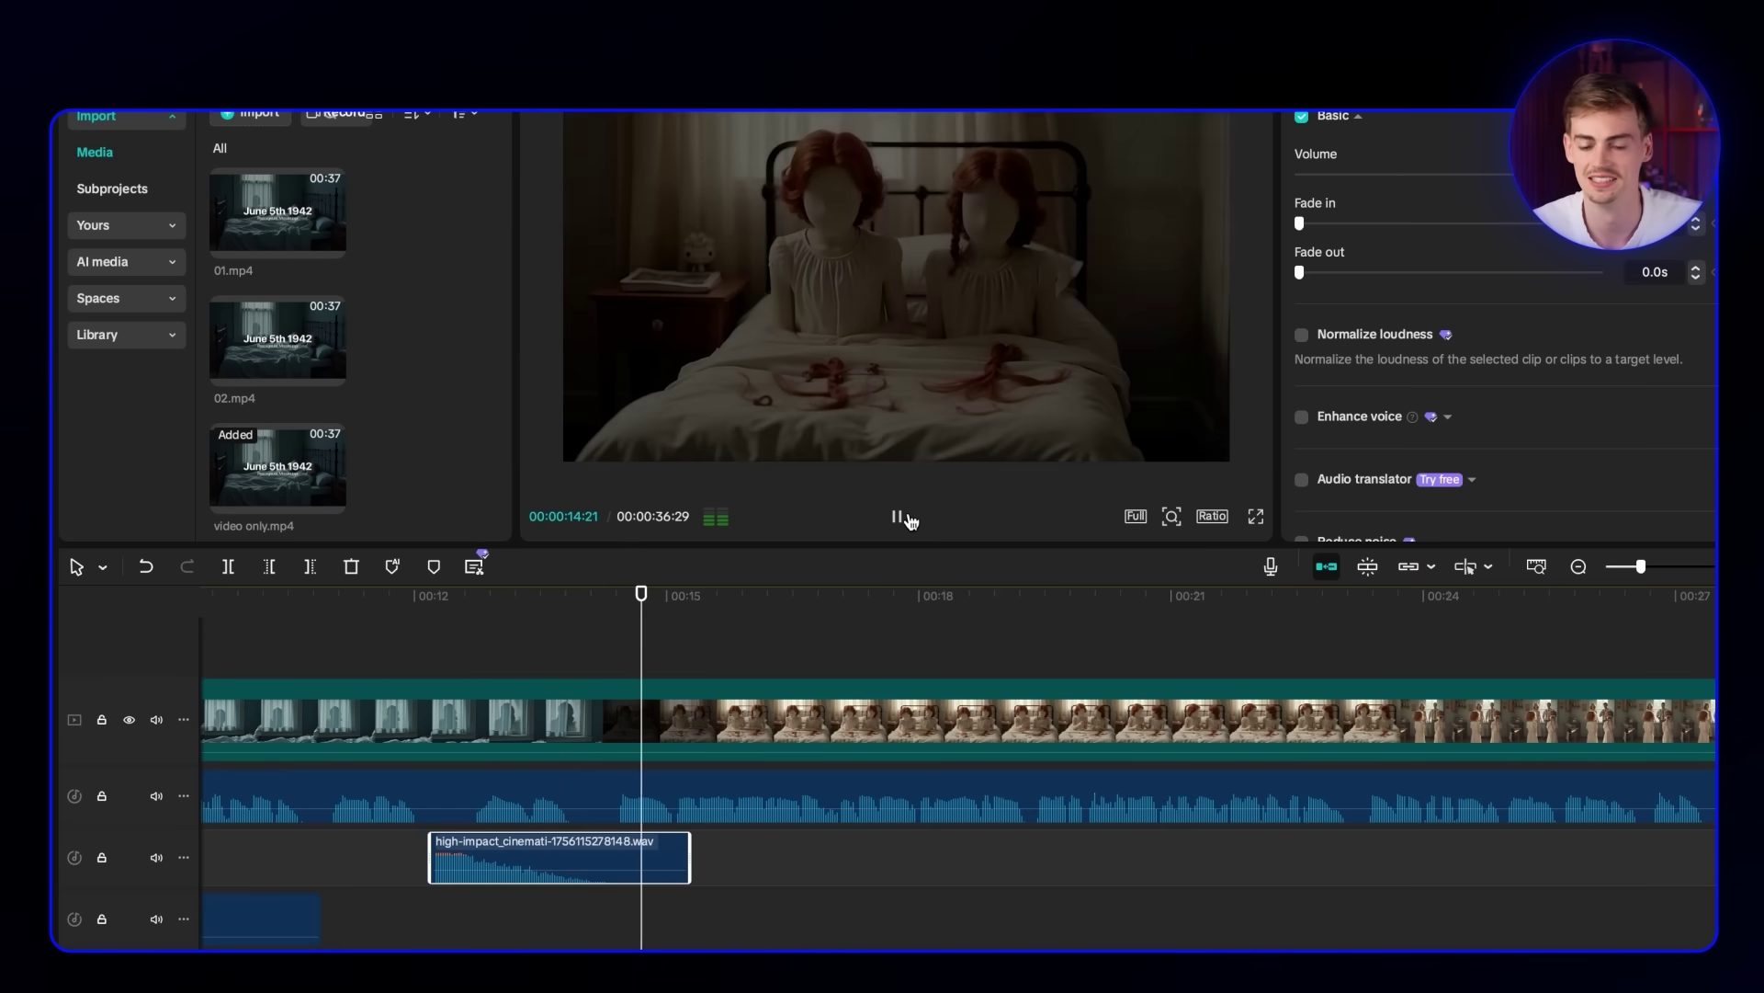
{"action": "left_click", "coordinate": [899, 517]}
{"action": "key", "text": "Up"}
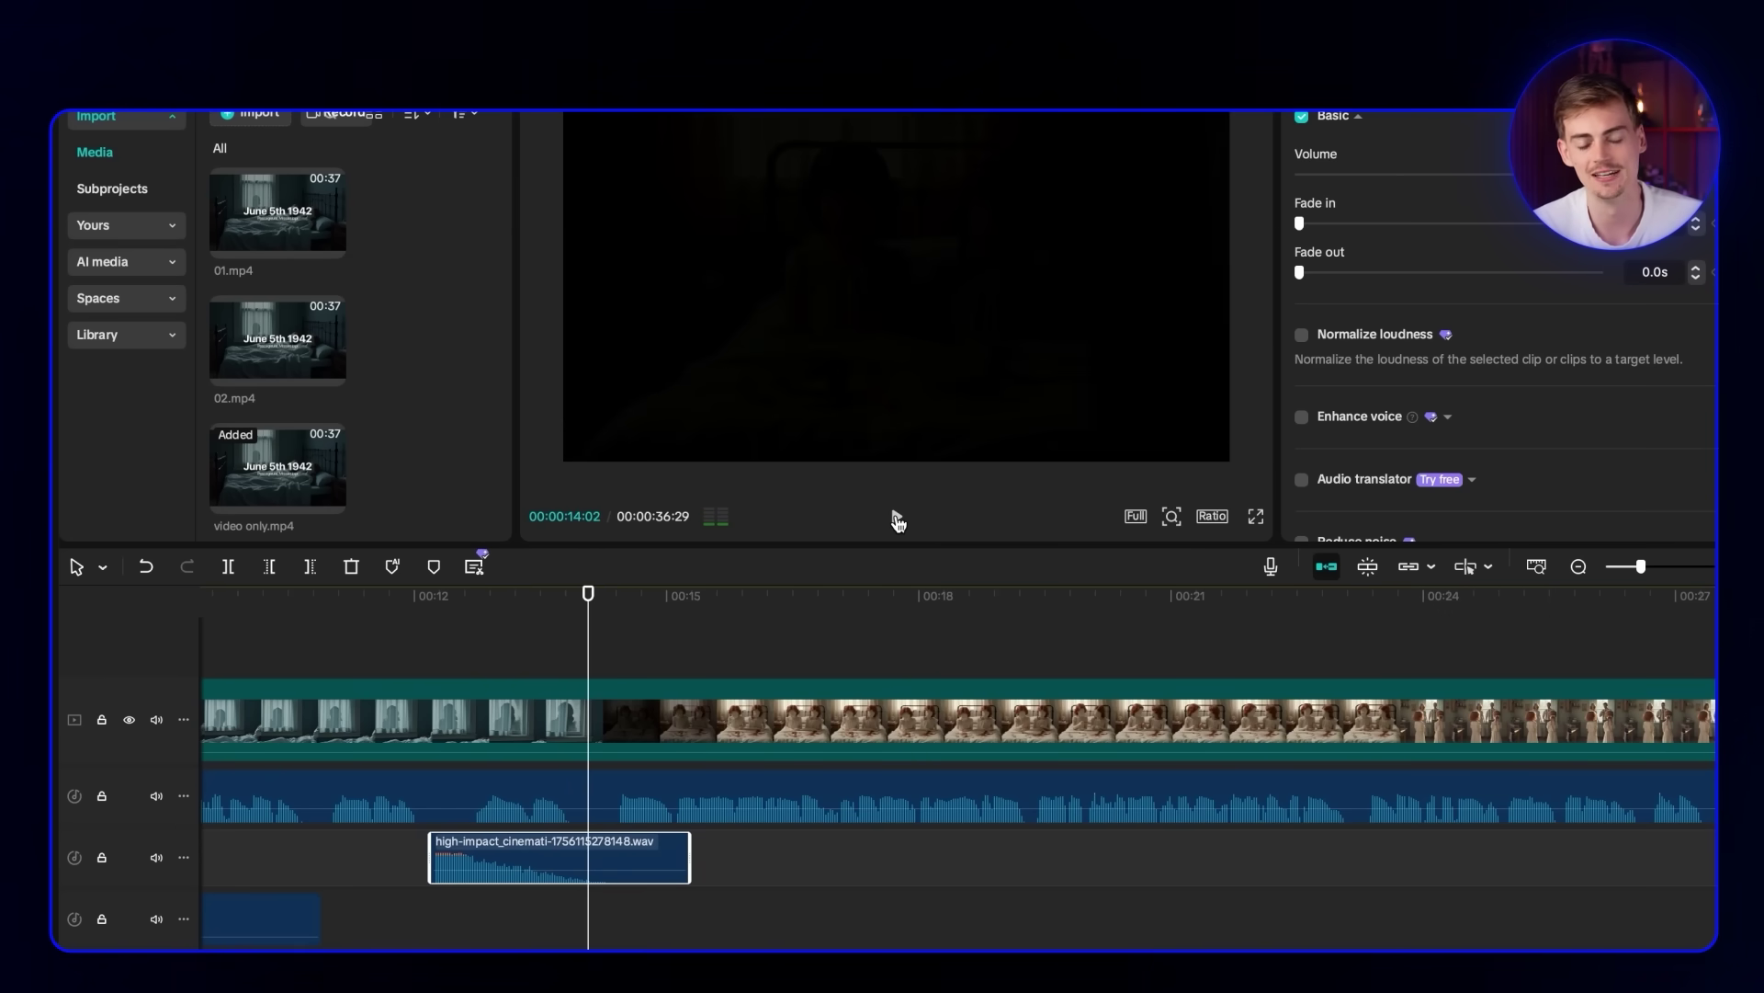
{"action": "left_click", "coordinate": [465, 596]}
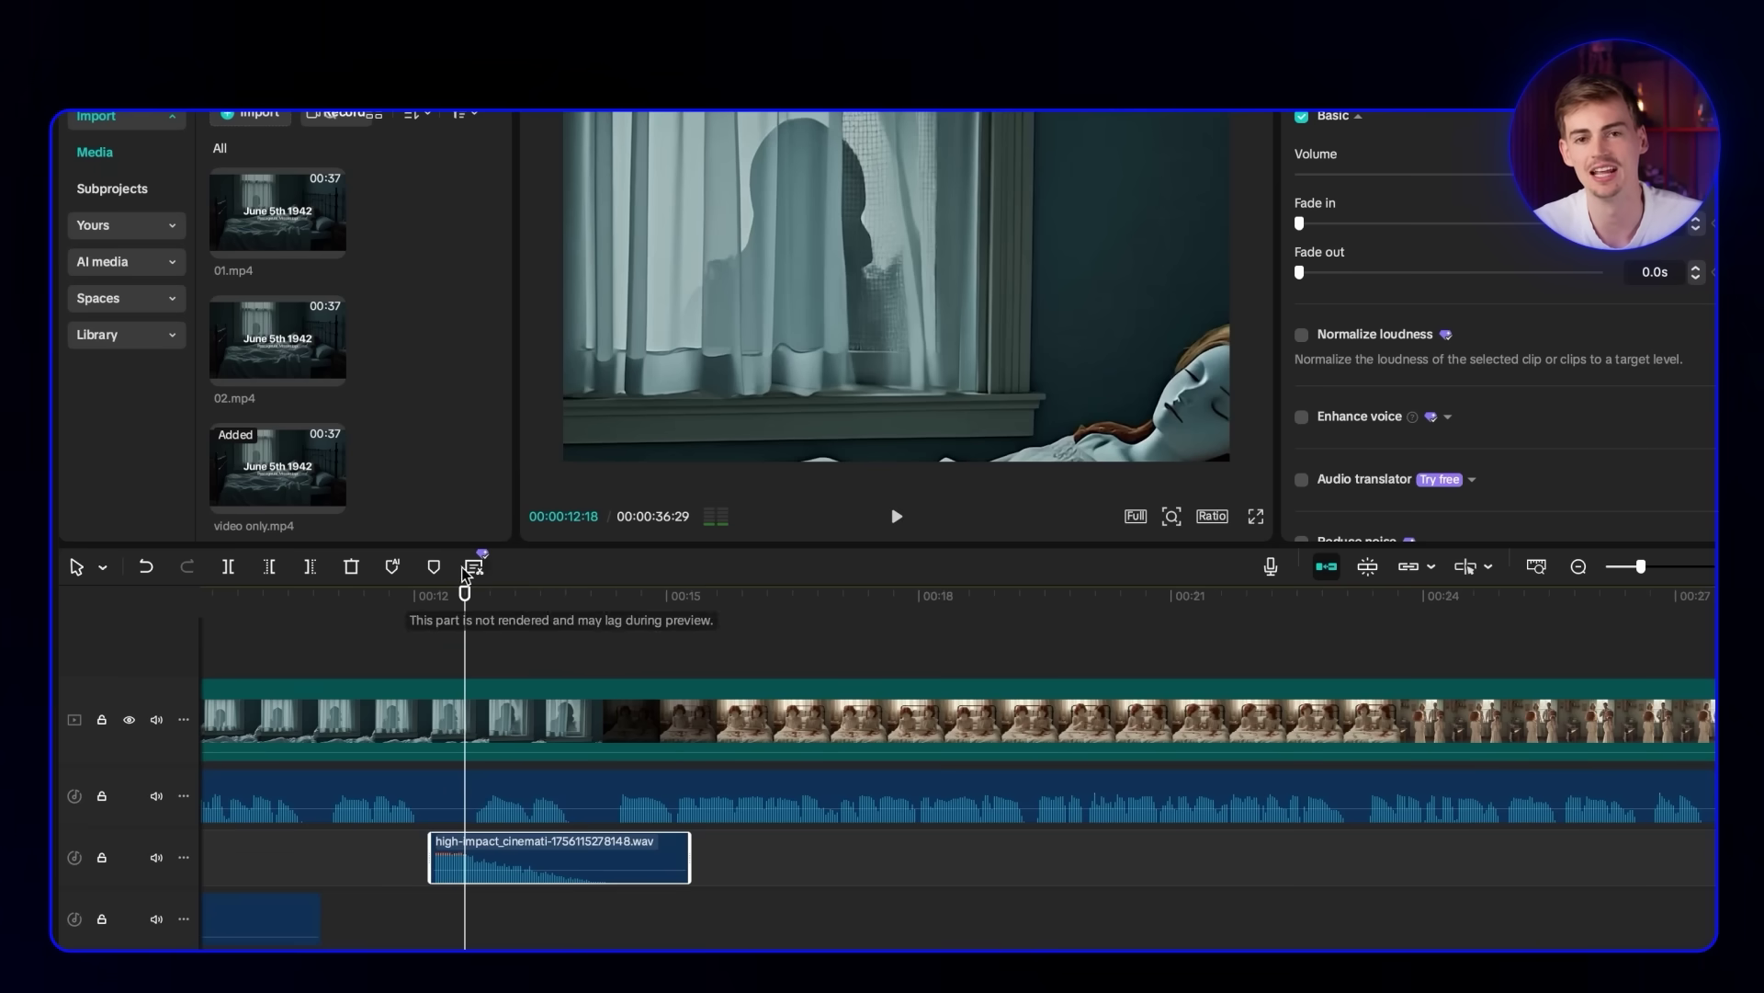
{"action": "left_click", "coordinate": [157, 857]}
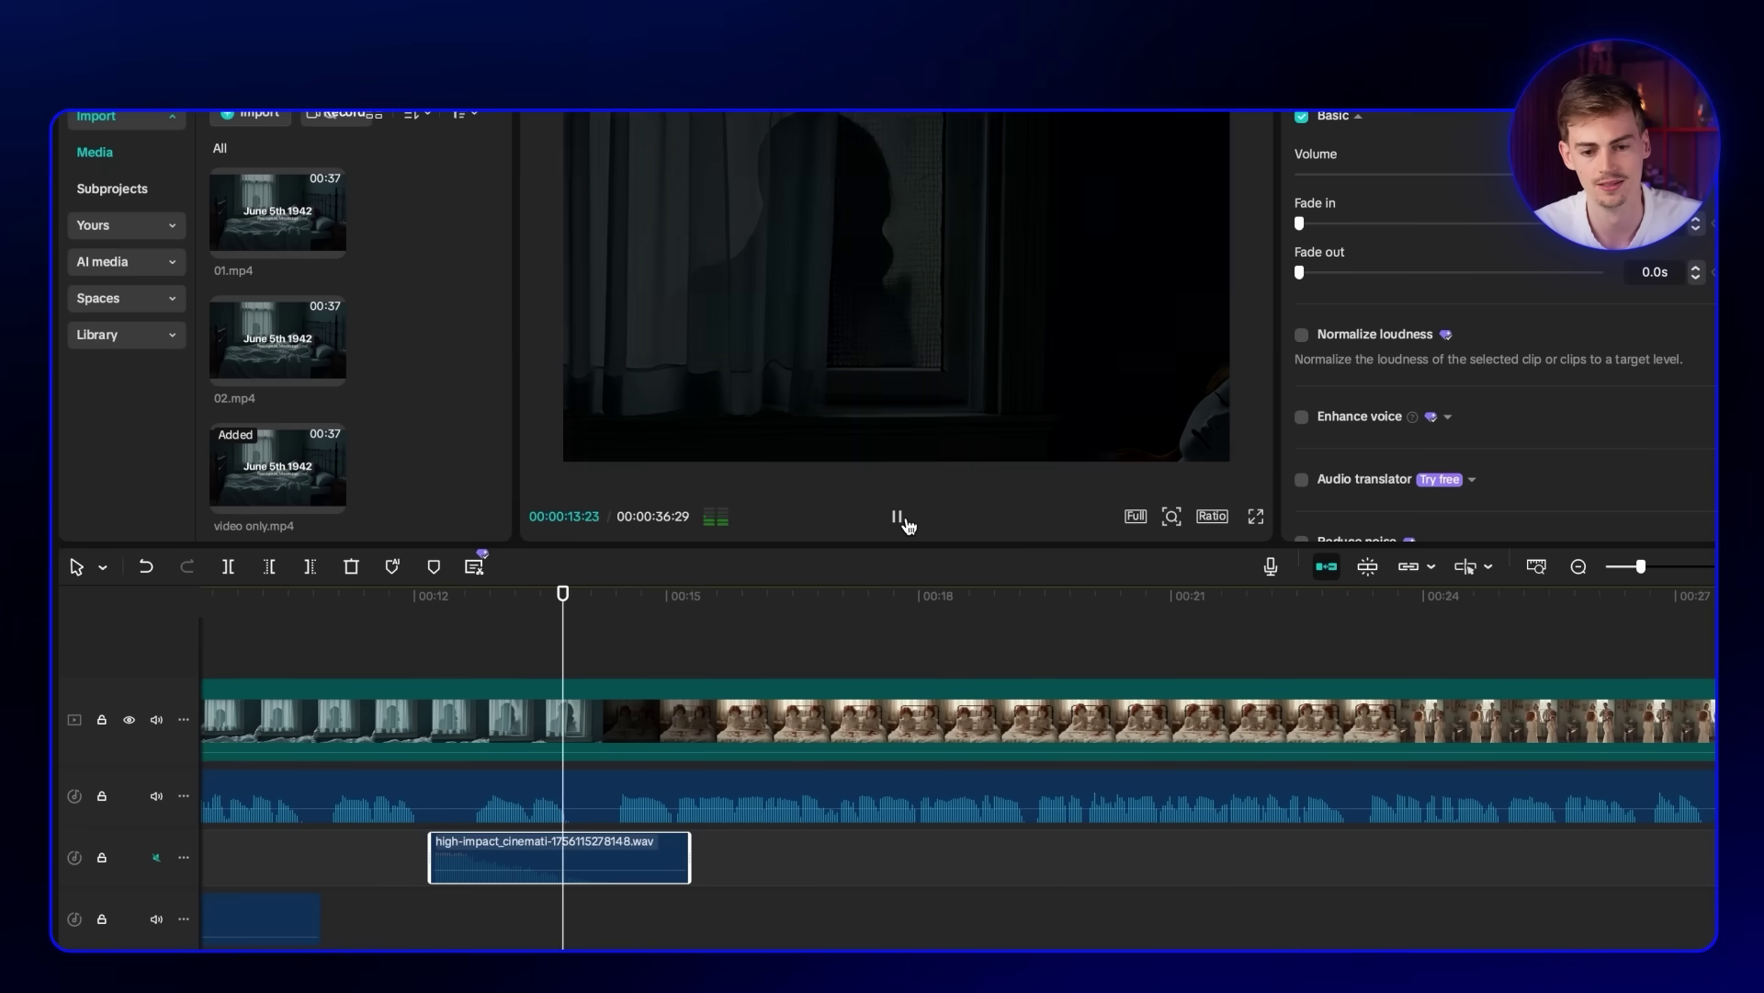
{"action": "left_click_drag", "start_coordinate": [410, 599], "coordinate": [265, 602]}
{"action": "left_click", "coordinate": [158, 858]}
{"action": "left_click", "coordinate": [897, 516]}
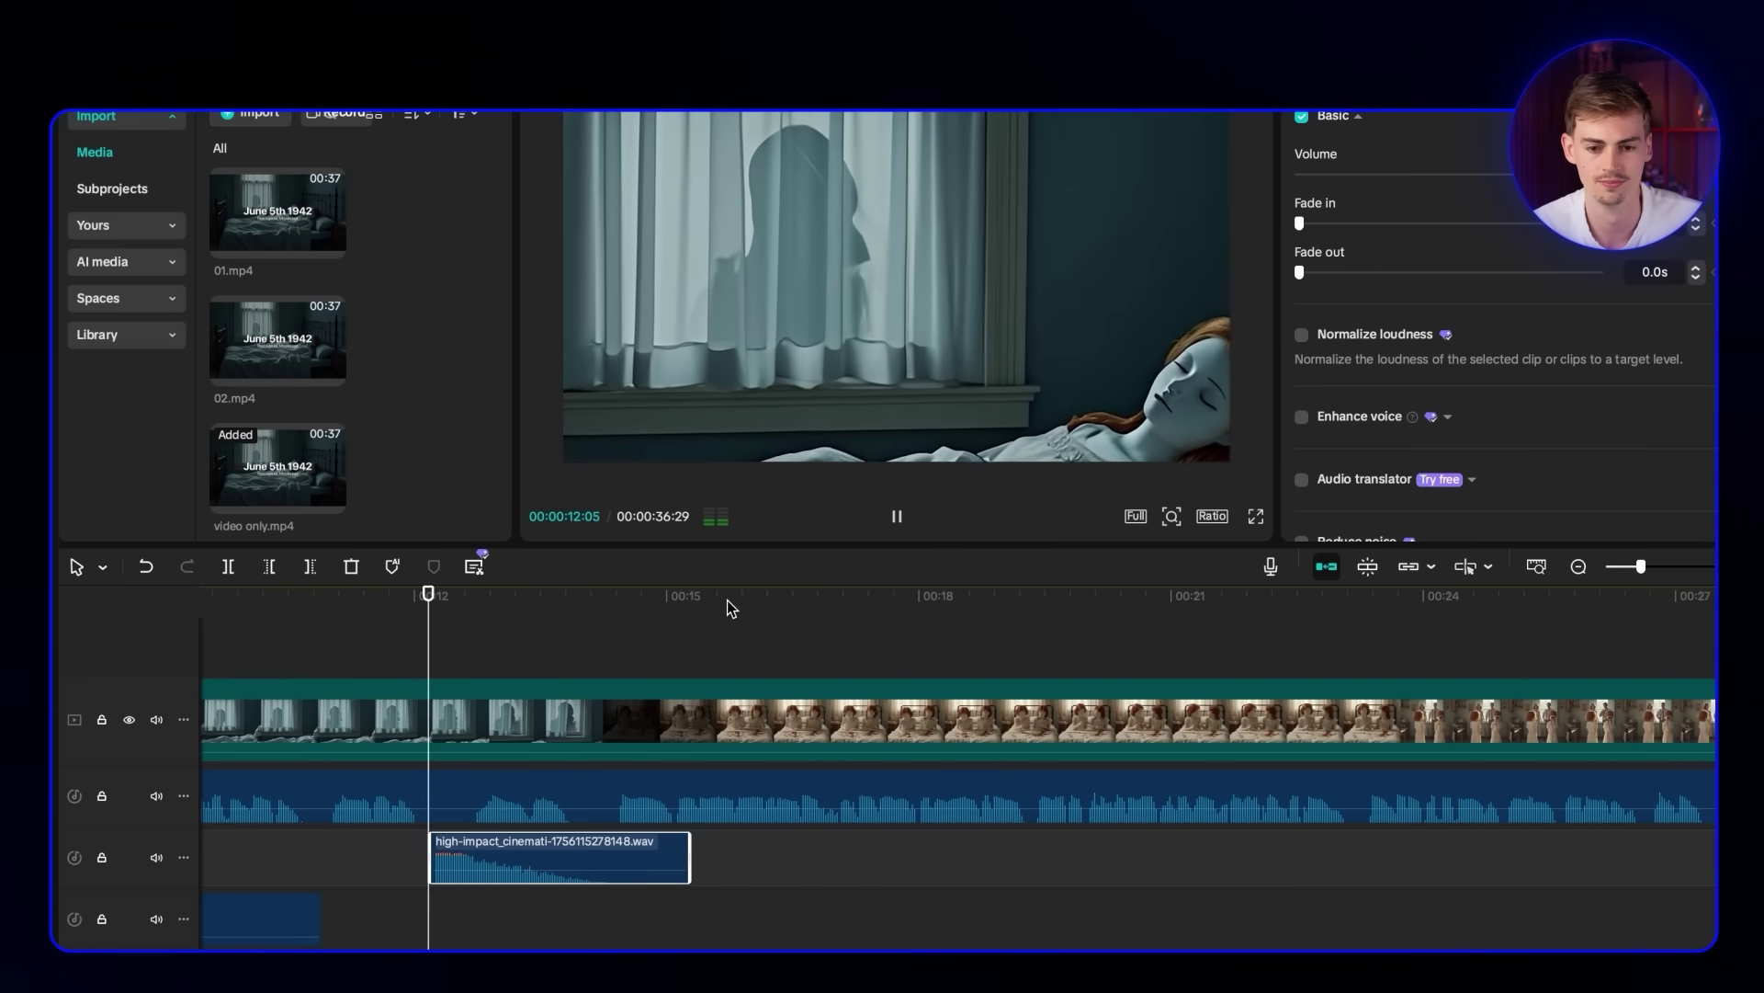
{"action": "left_click", "coordinate": [892, 517]}
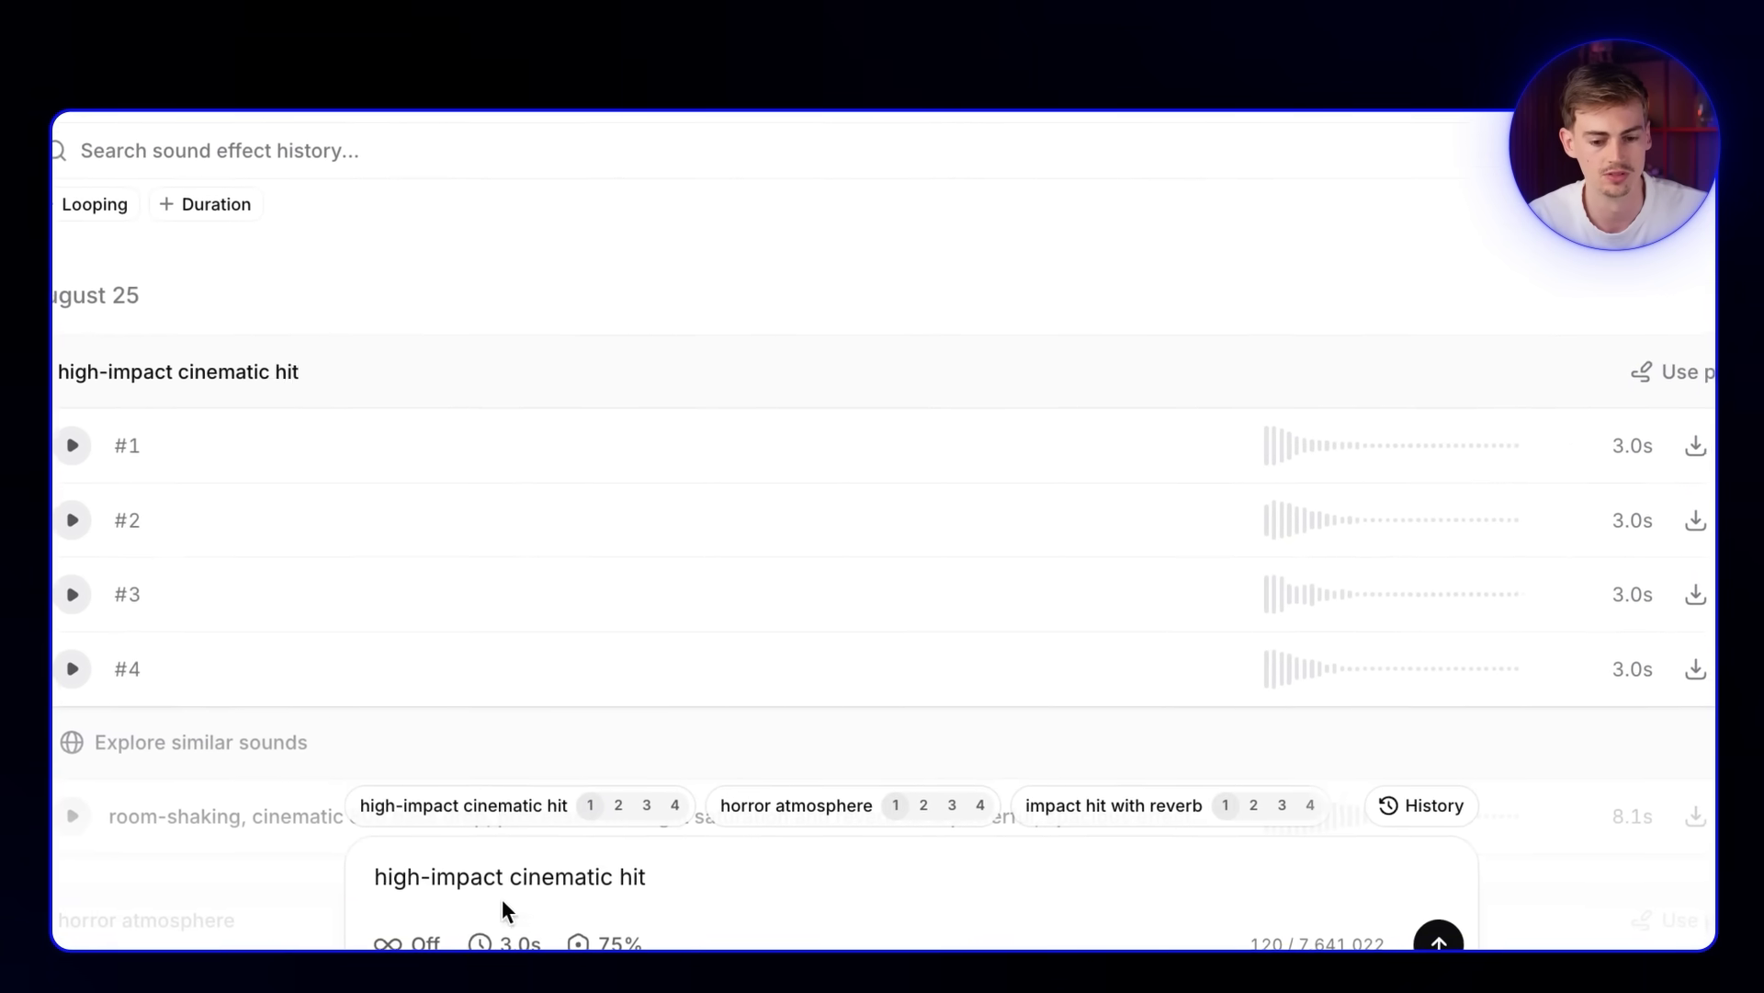
- Replace the prompt with the eerie droning, whispering horror-atmosphere description, set 7.3s duration, and generate
{"action": "left_click_drag", "start_coordinate": [734, 869], "coordinate": [237, 825]}
{"action": "type", "text": "horror atmosphere, eerie with low droning rumble and airy high-frequency whispers"}
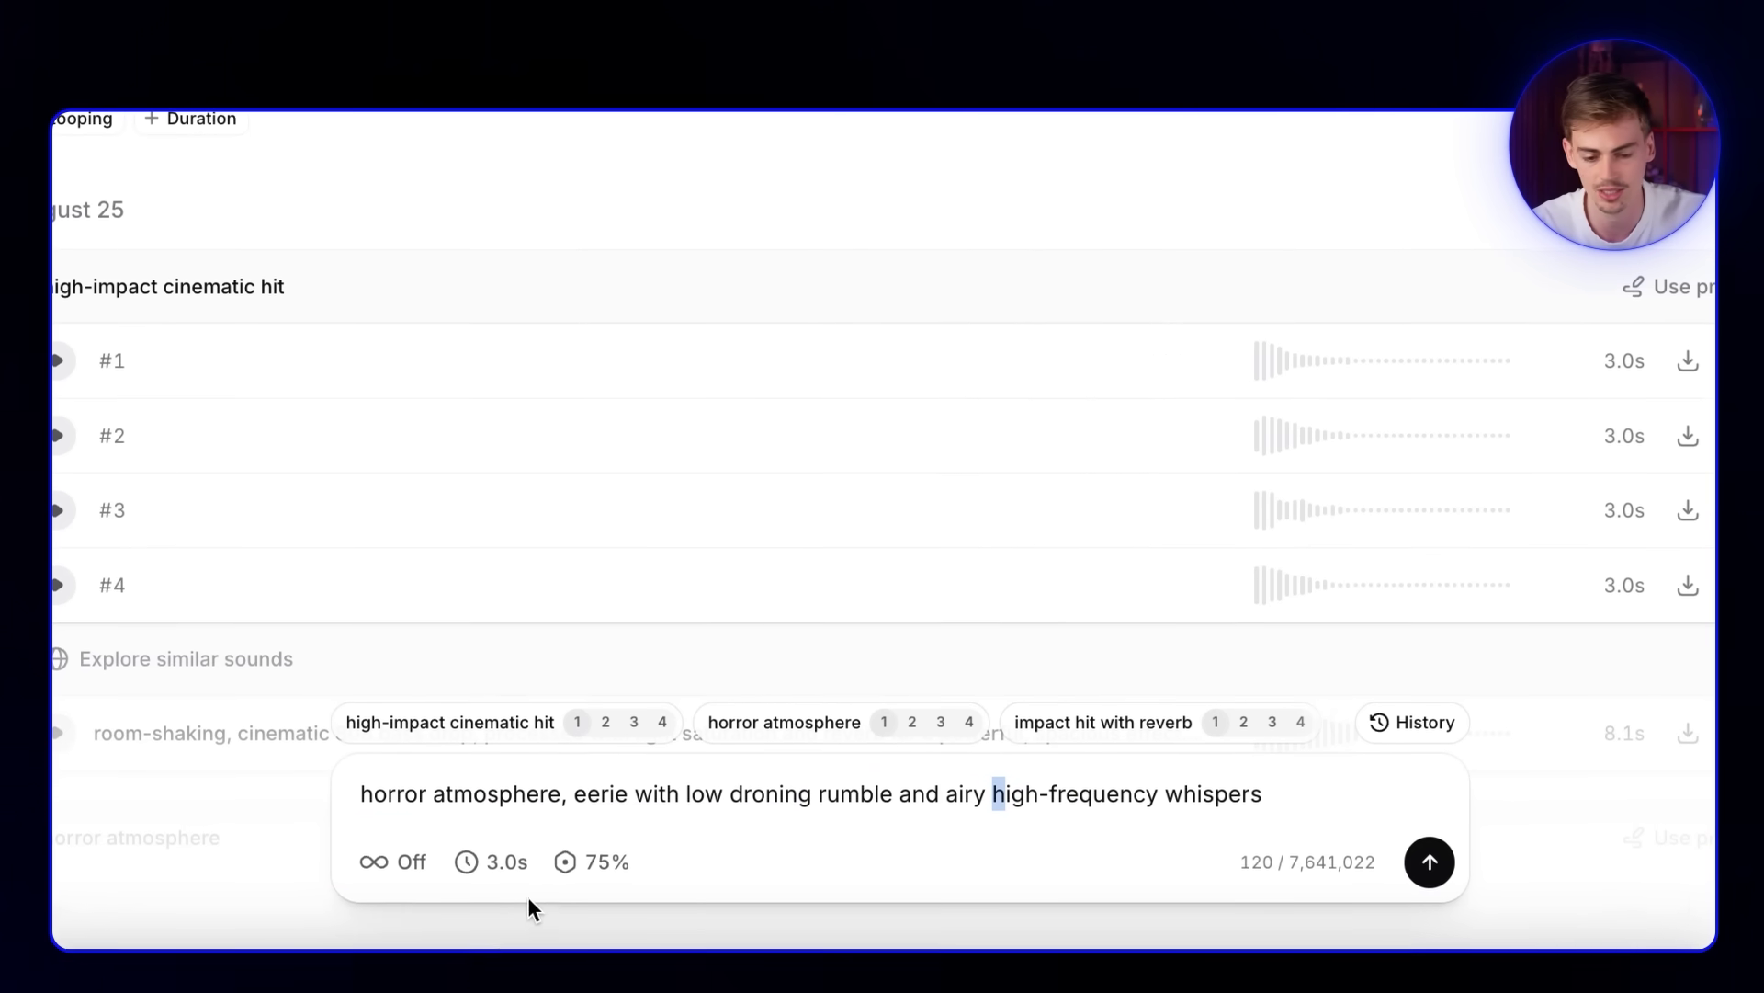
{"action": "left_click", "coordinate": [512, 871]}
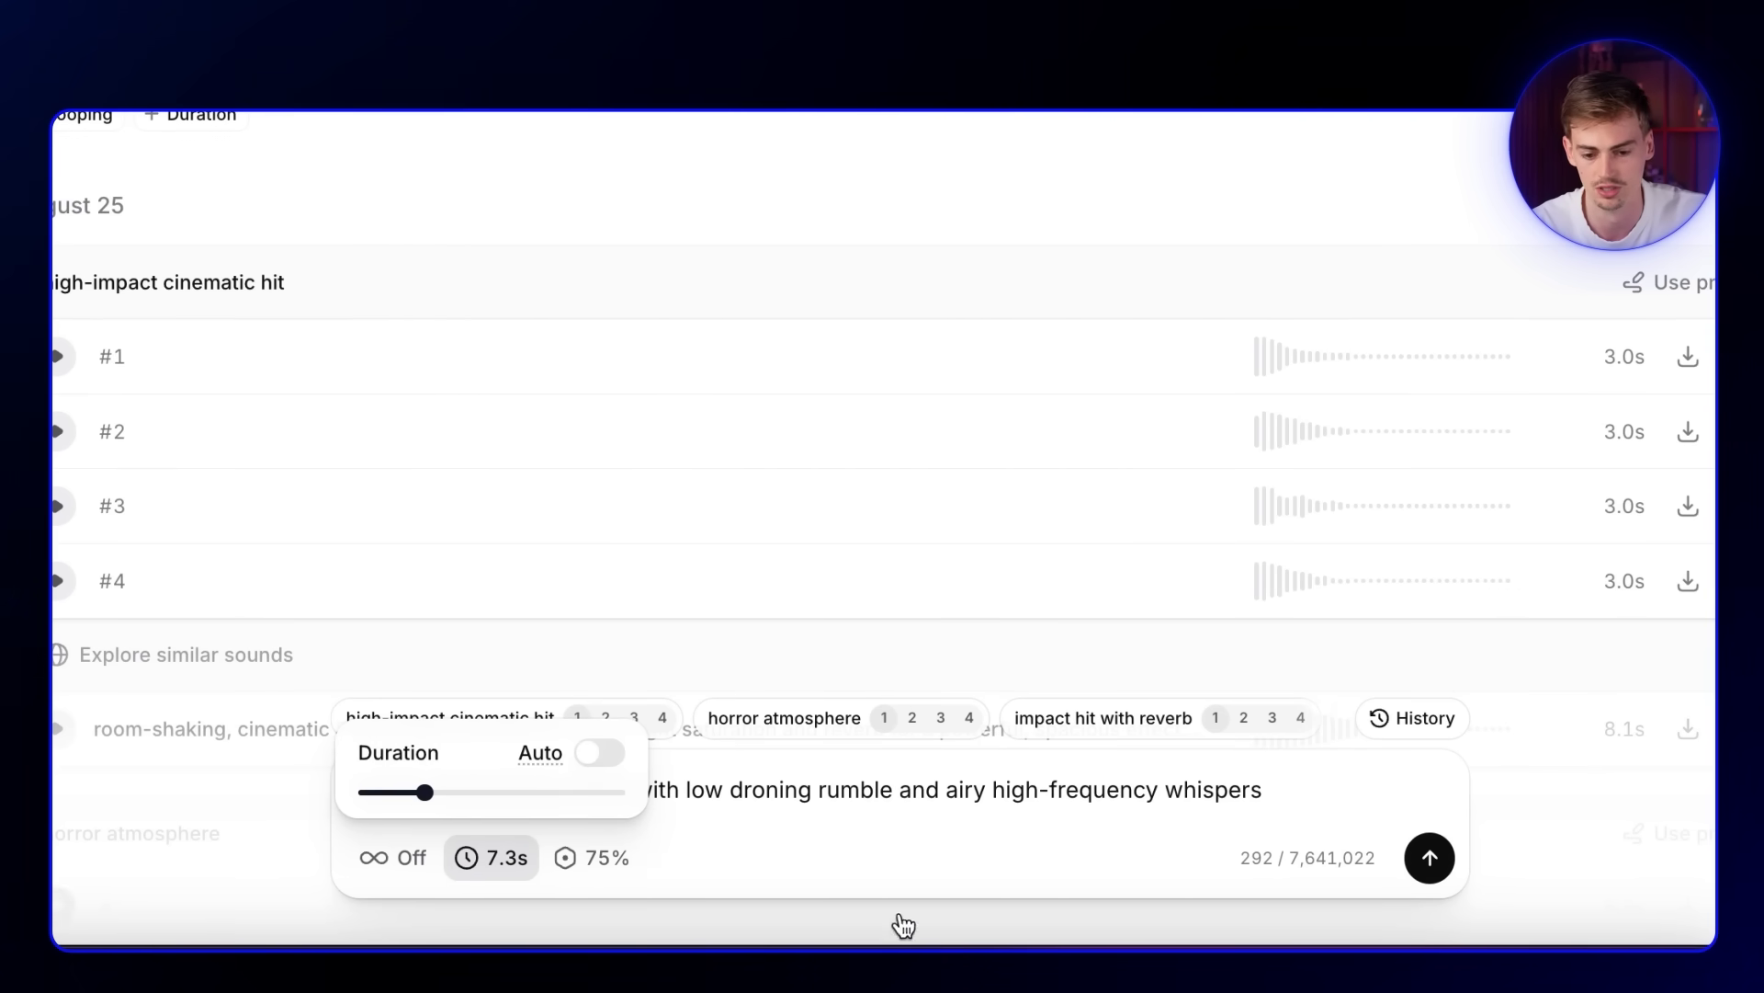
{"action": "left_click", "coordinate": [782, 869]}
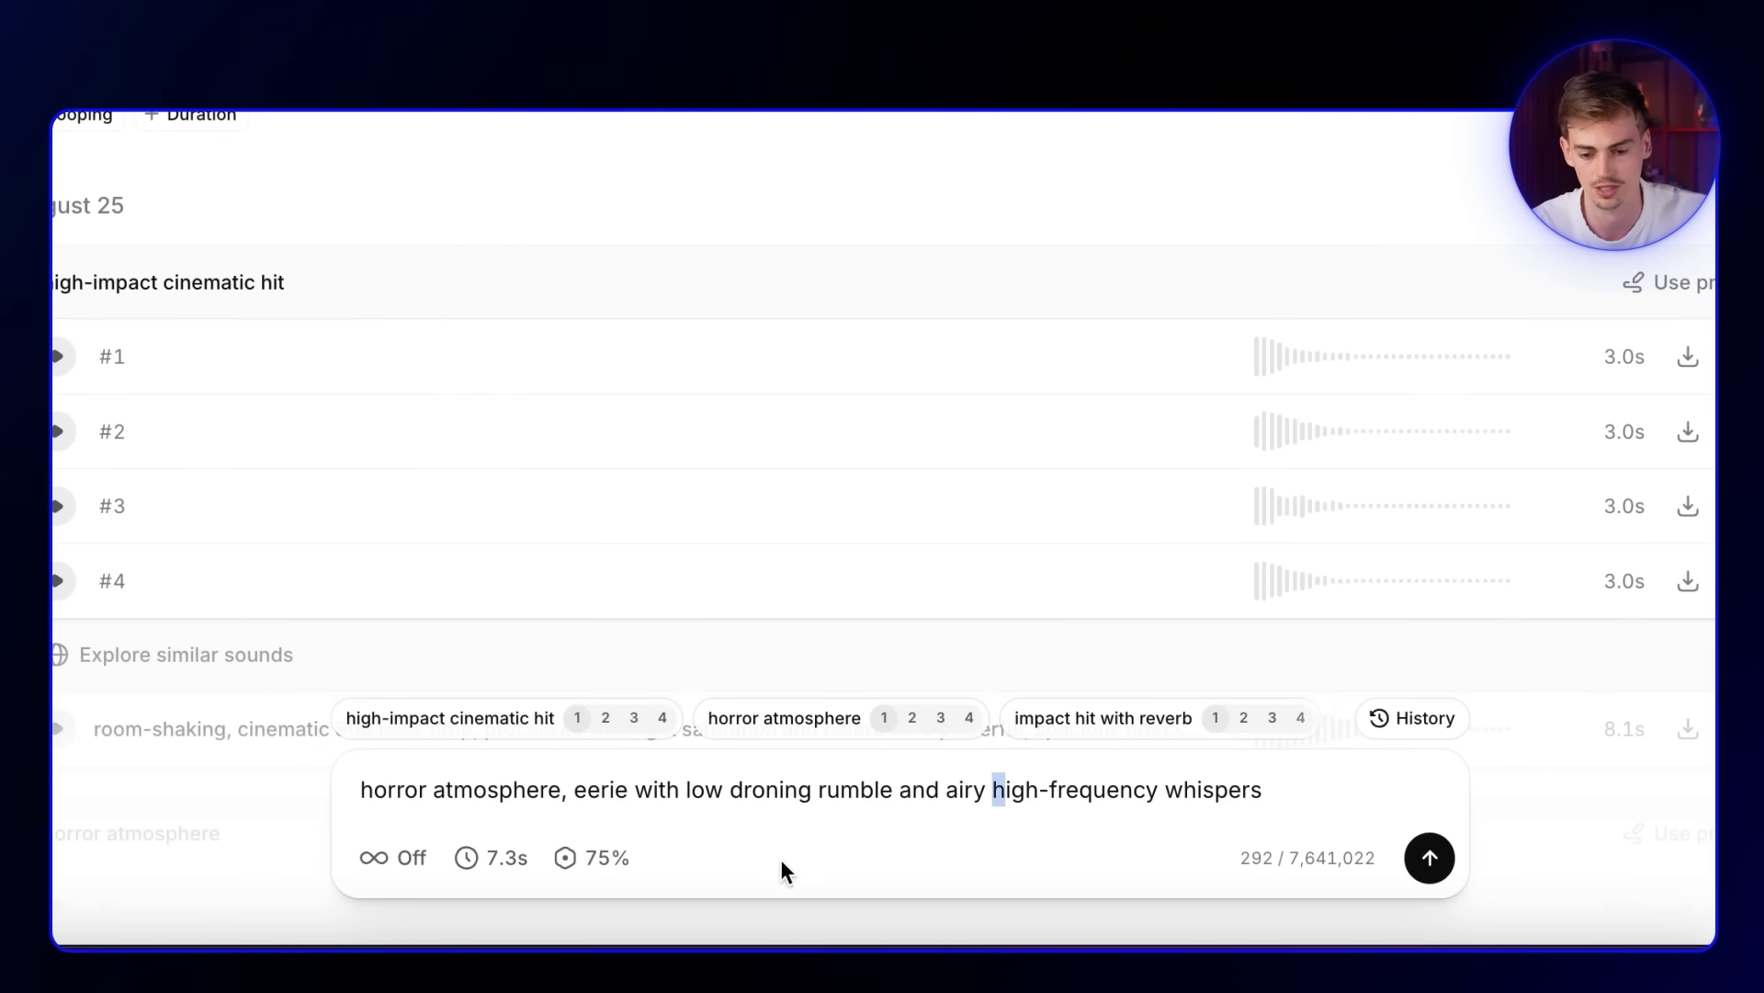
{"action": "left_click", "coordinate": [1429, 858]}
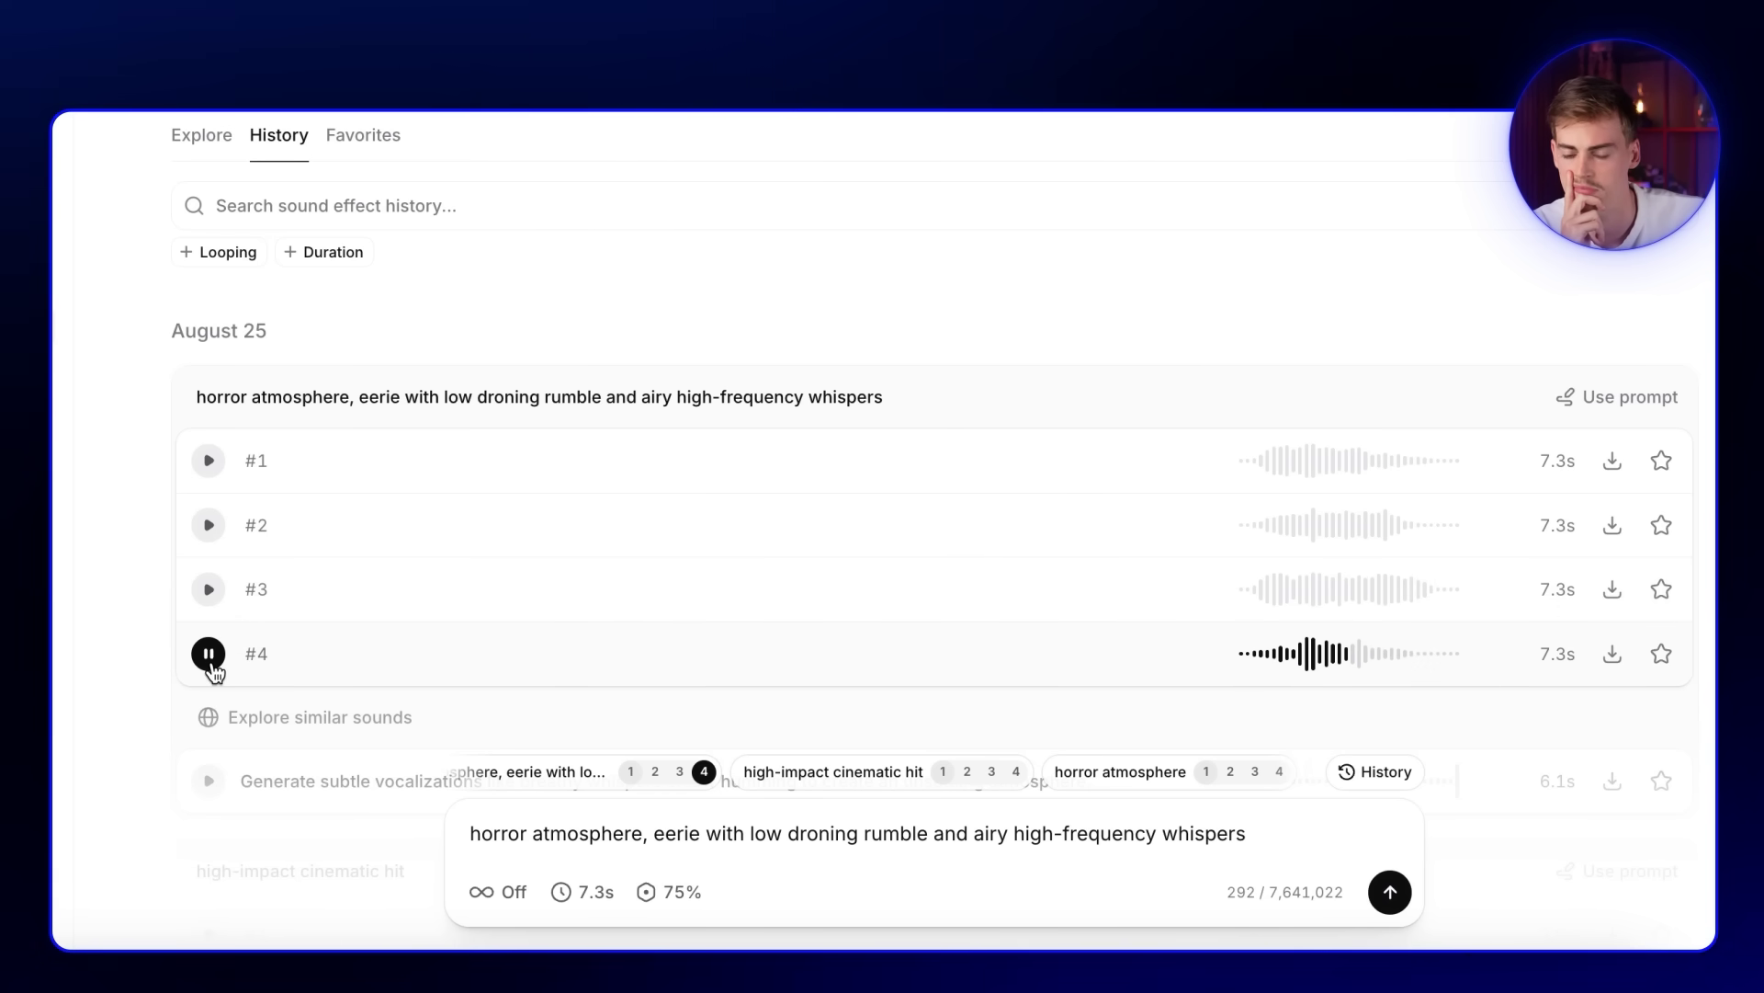
- Preview horror-atmosphere variation #1 and download it as WAV 48kHz
{"action": "left_click", "coordinate": [208, 653]}
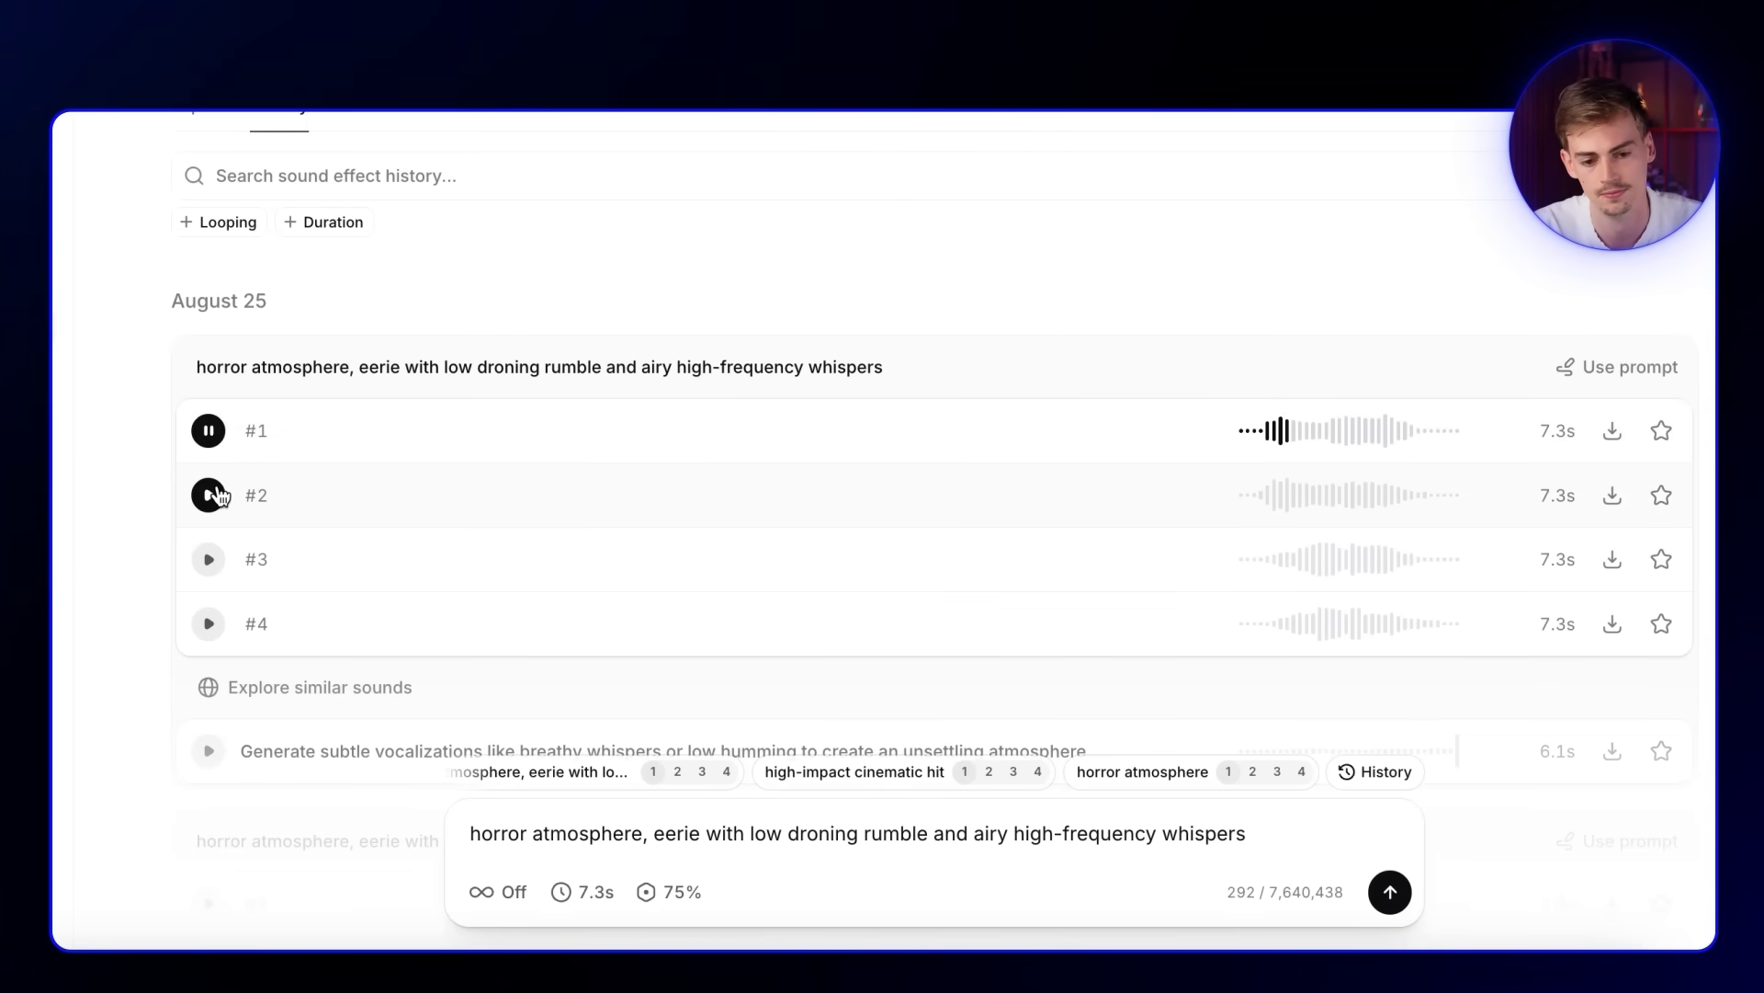
{"action": "left_click", "coordinate": [209, 431]}
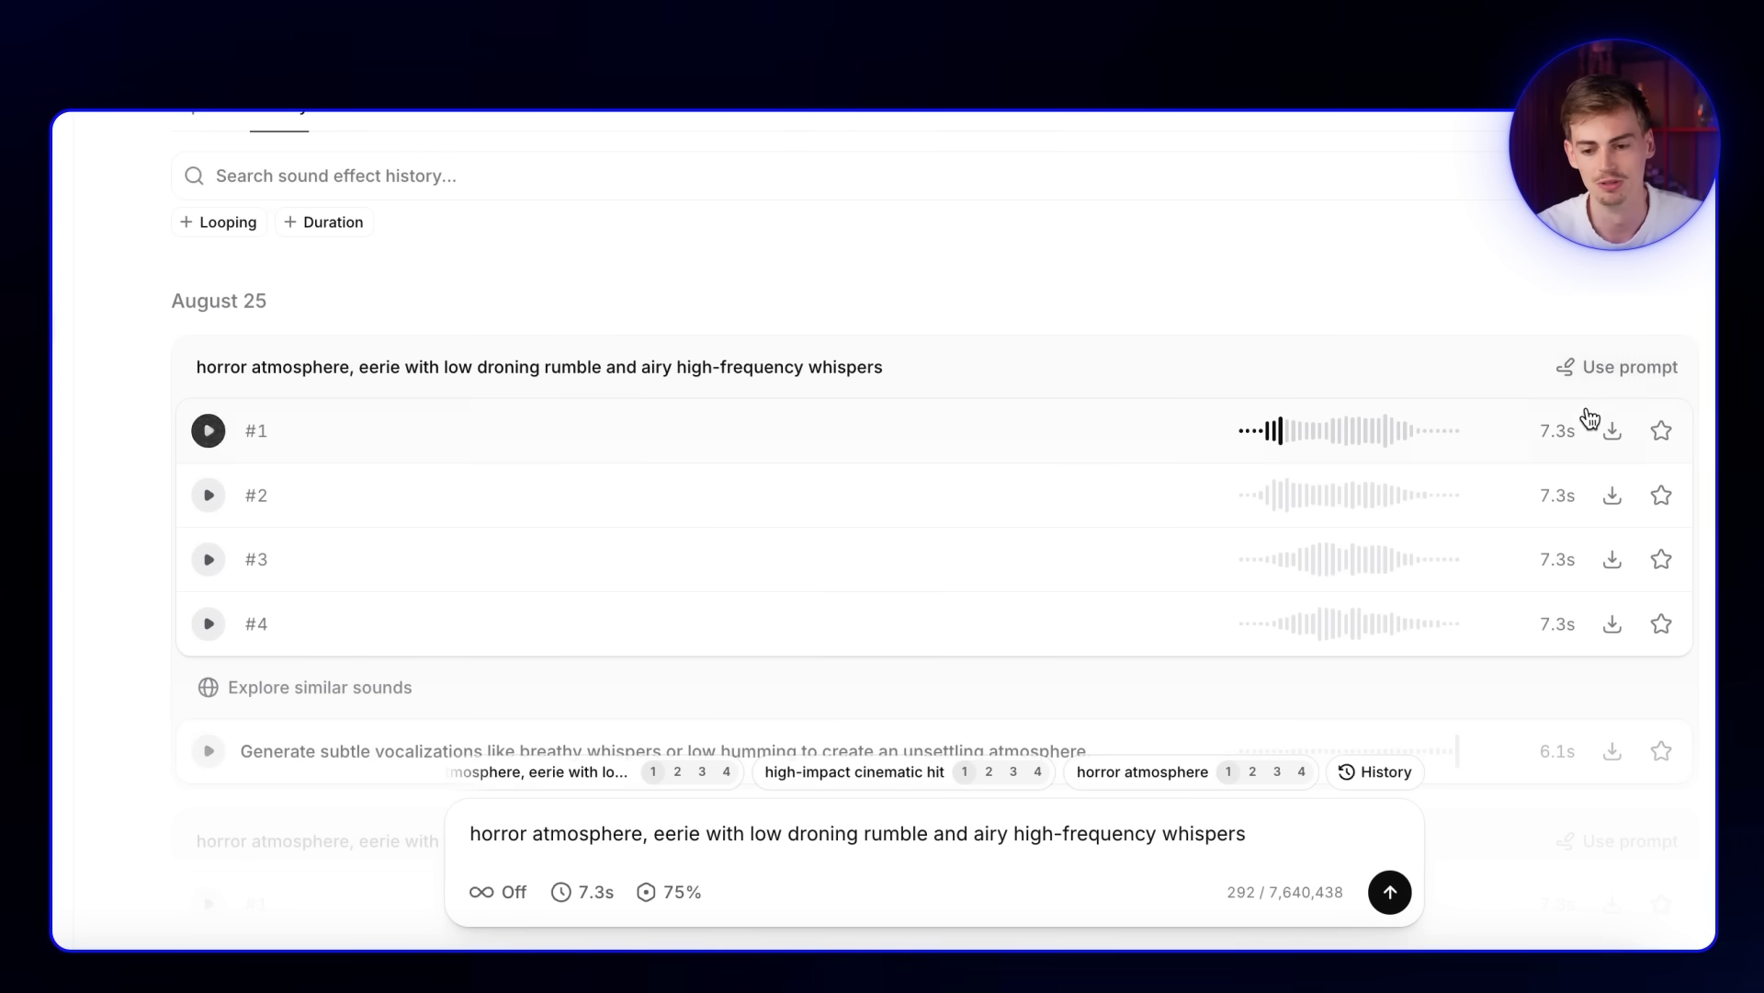
{"action": "left_click", "coordinate": [1610, 438]}
{"action": "left_click", "coordinate": [1587, 556]}
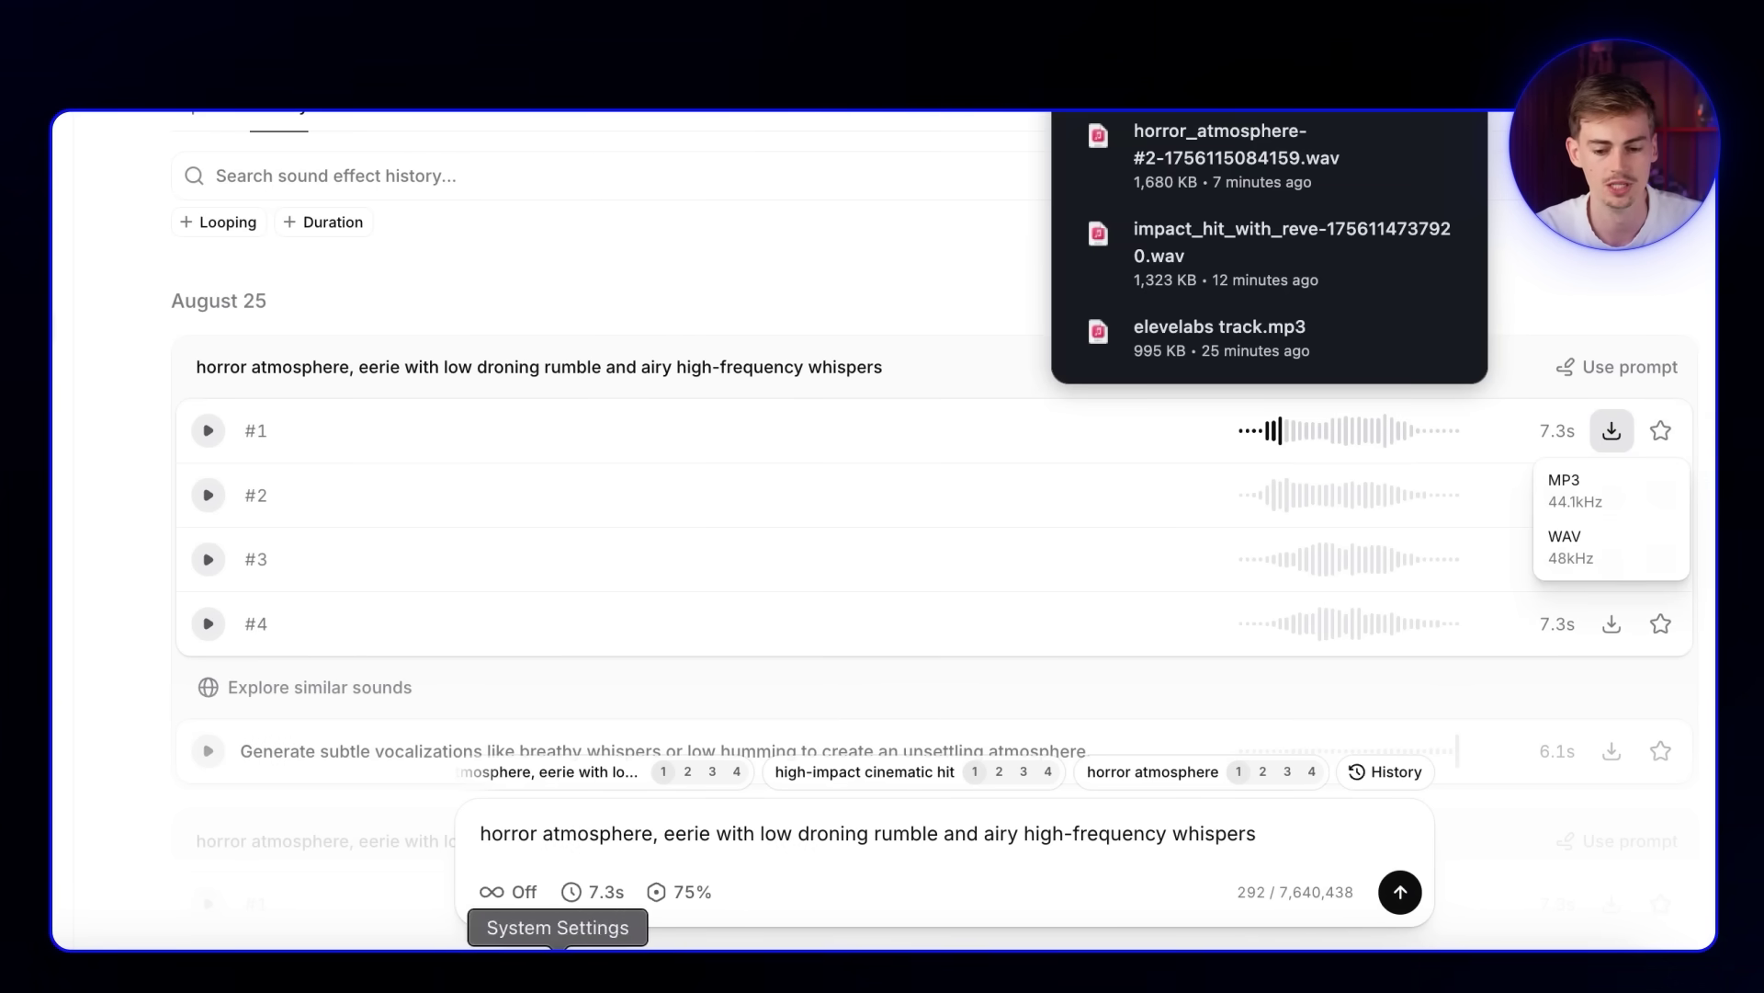
- Place the horror_atmosphere WAV on the fourth audio track near 14 seconds and play it back
{"action": "left_click", "coordinate": [1316, 946]}
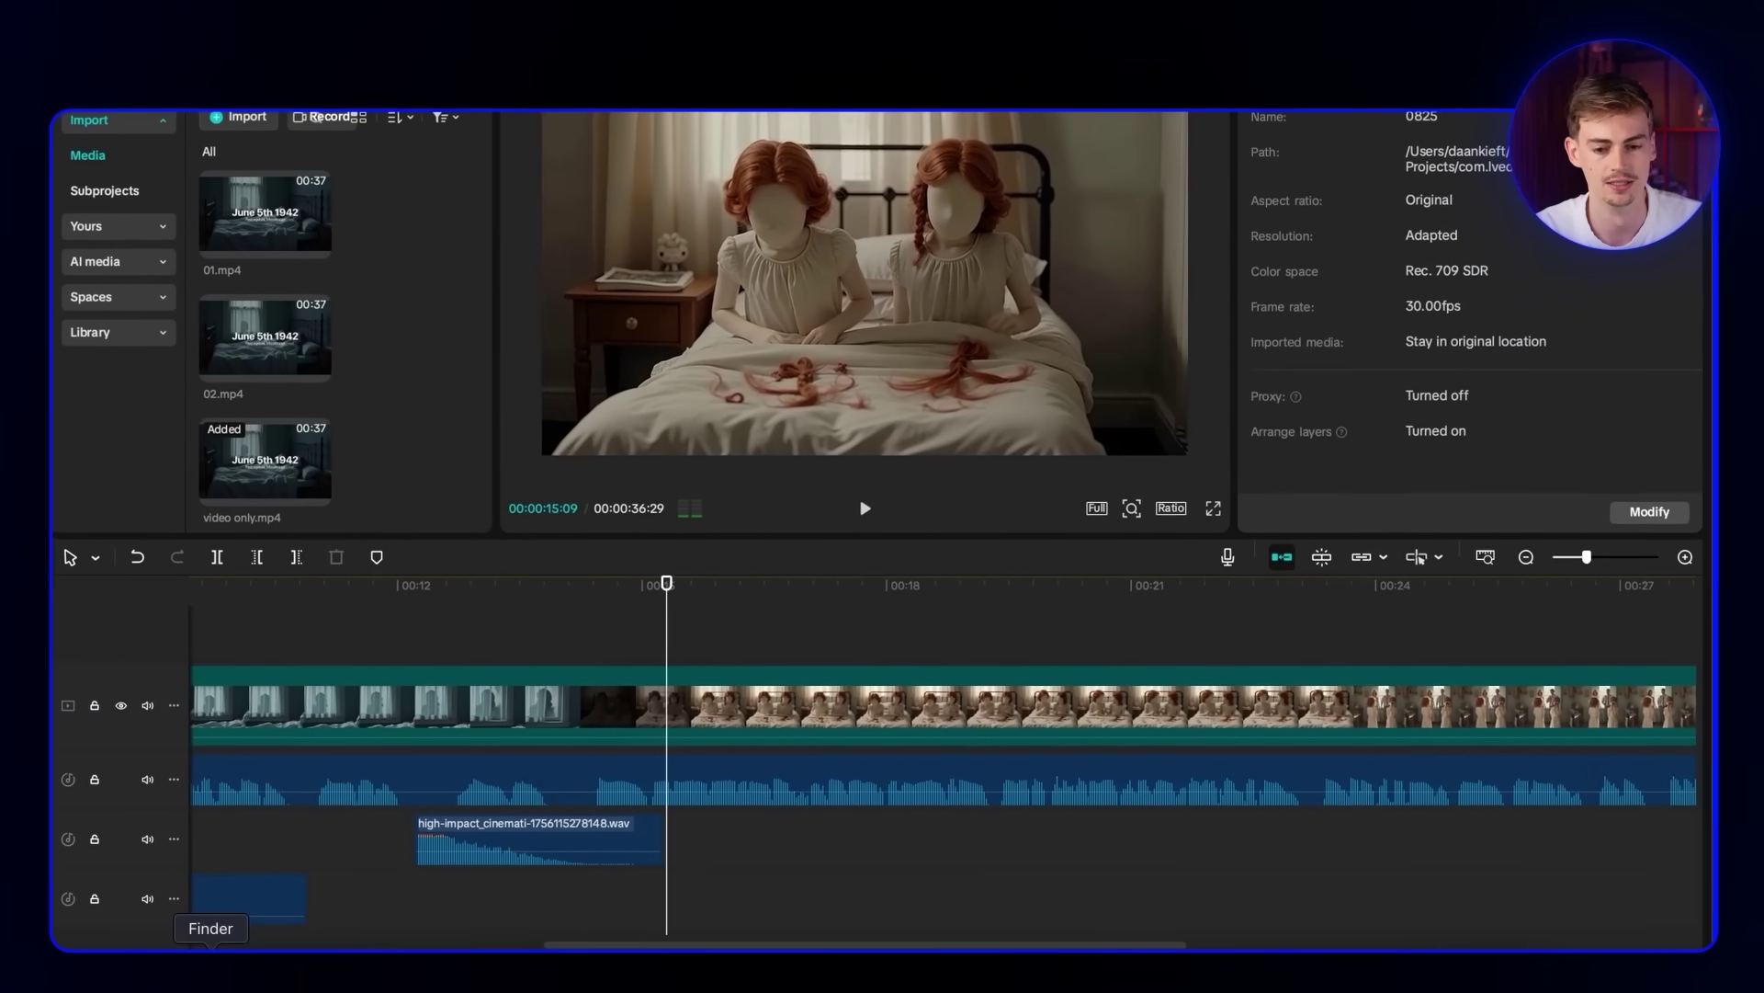
{"action": "left_click", "coordinate": [841, 407]}
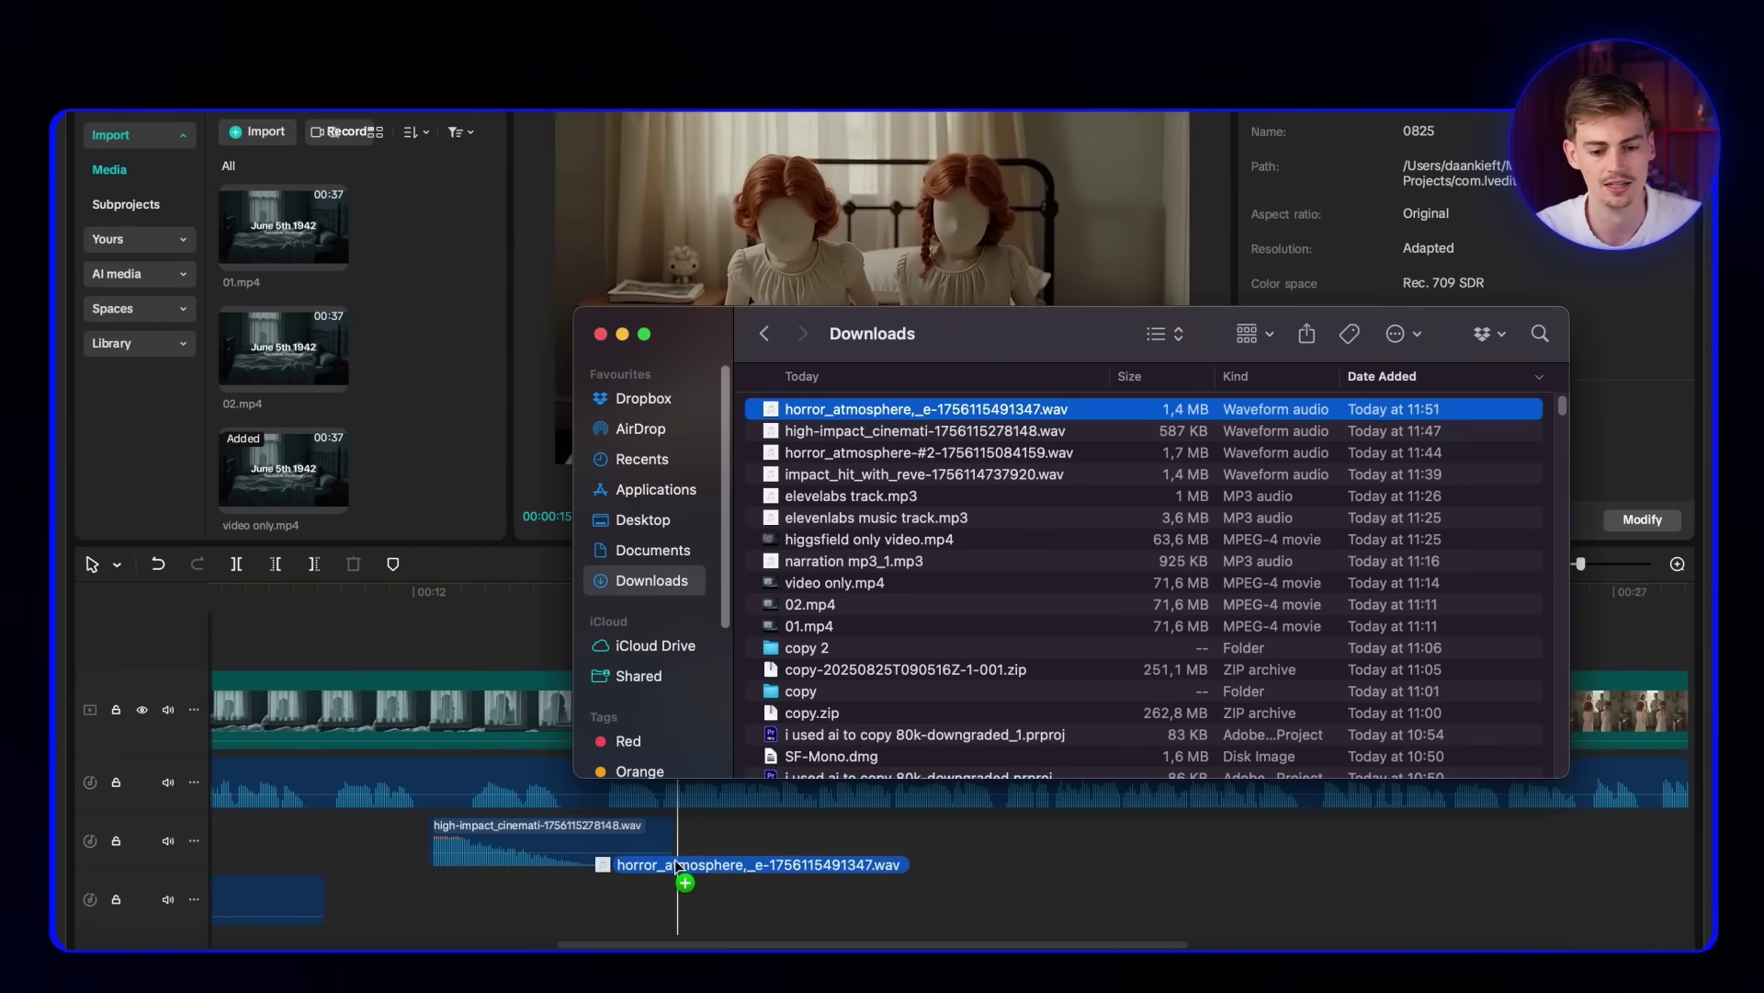
{"action": "left_click_drag", "start_coordinate": [677, 866], "coordinate": [620, 901]}
{"action": "left_click", "coordinate": [872, 515]}
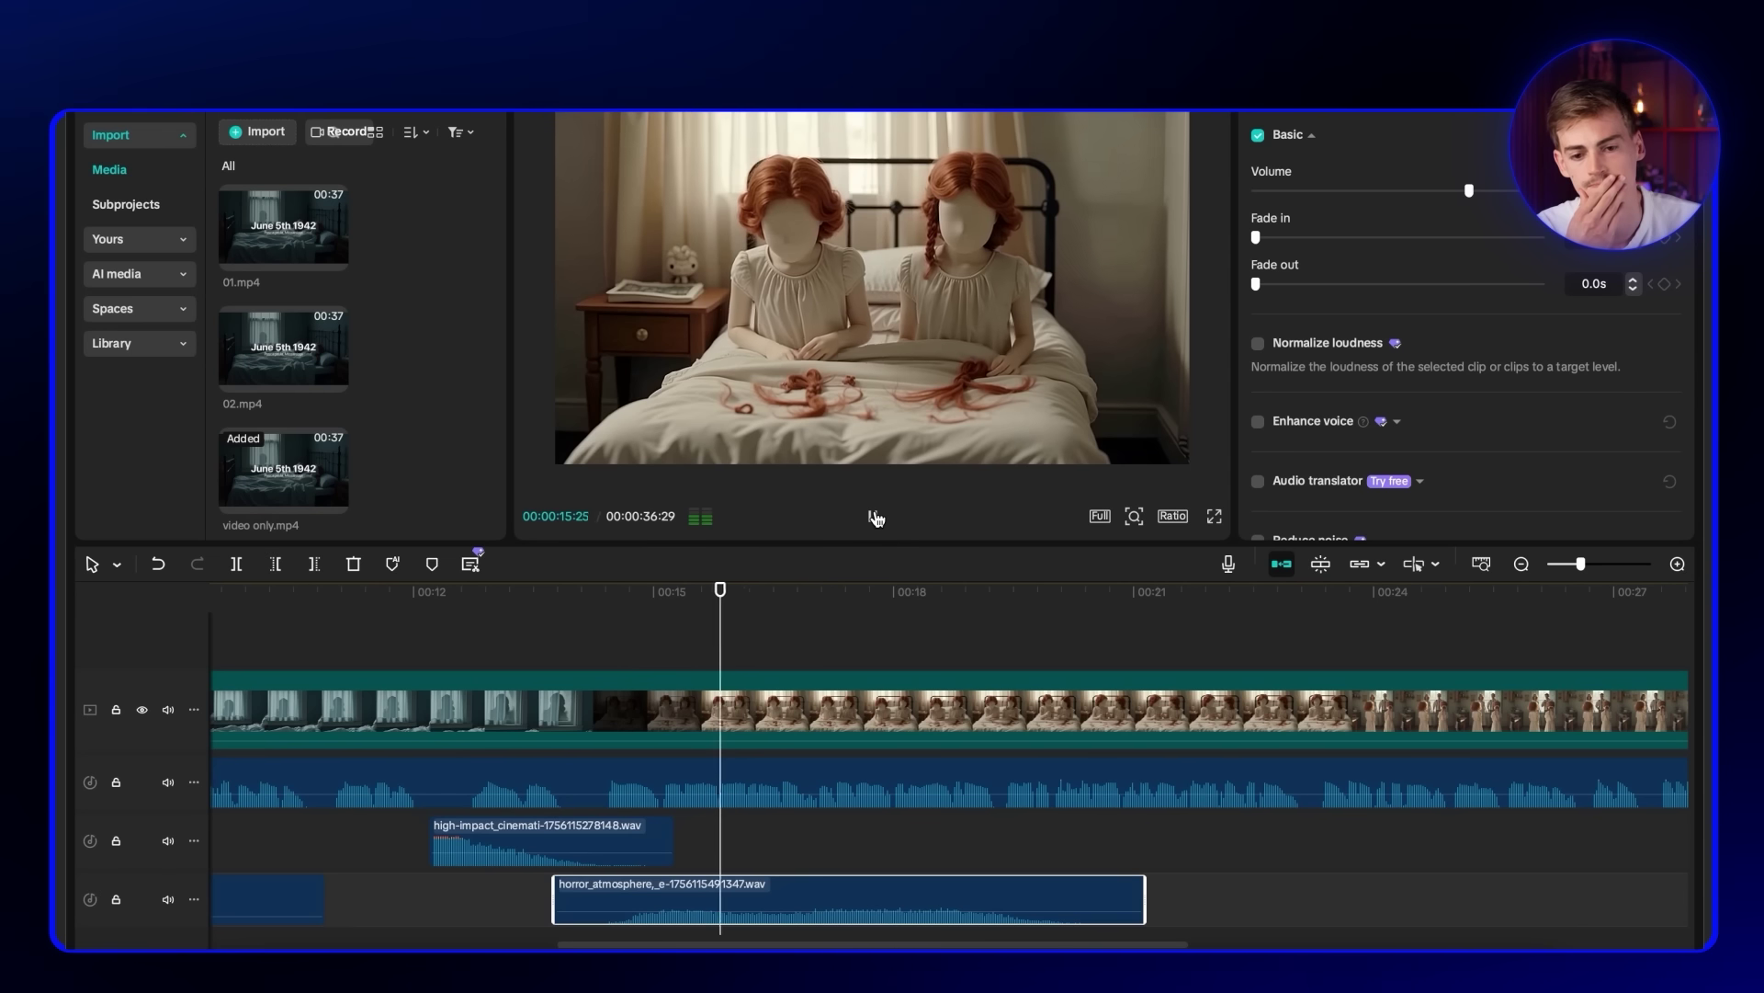